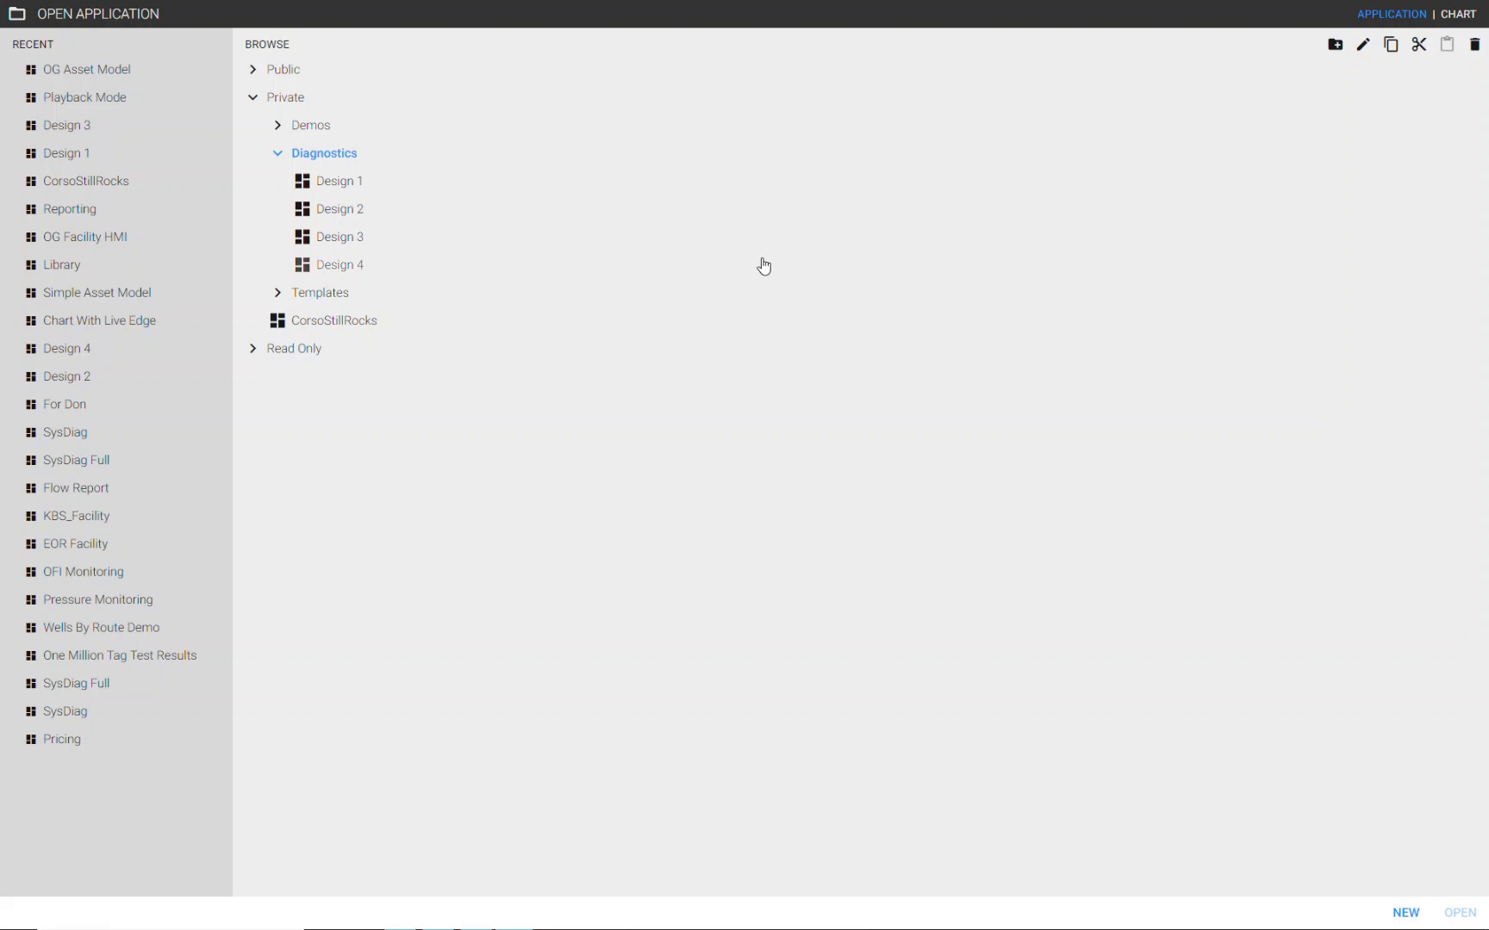
- Open the Design 1 application from the Private Diagnostics folder
{"action": "left_click", "coordinate": [351, 183]}
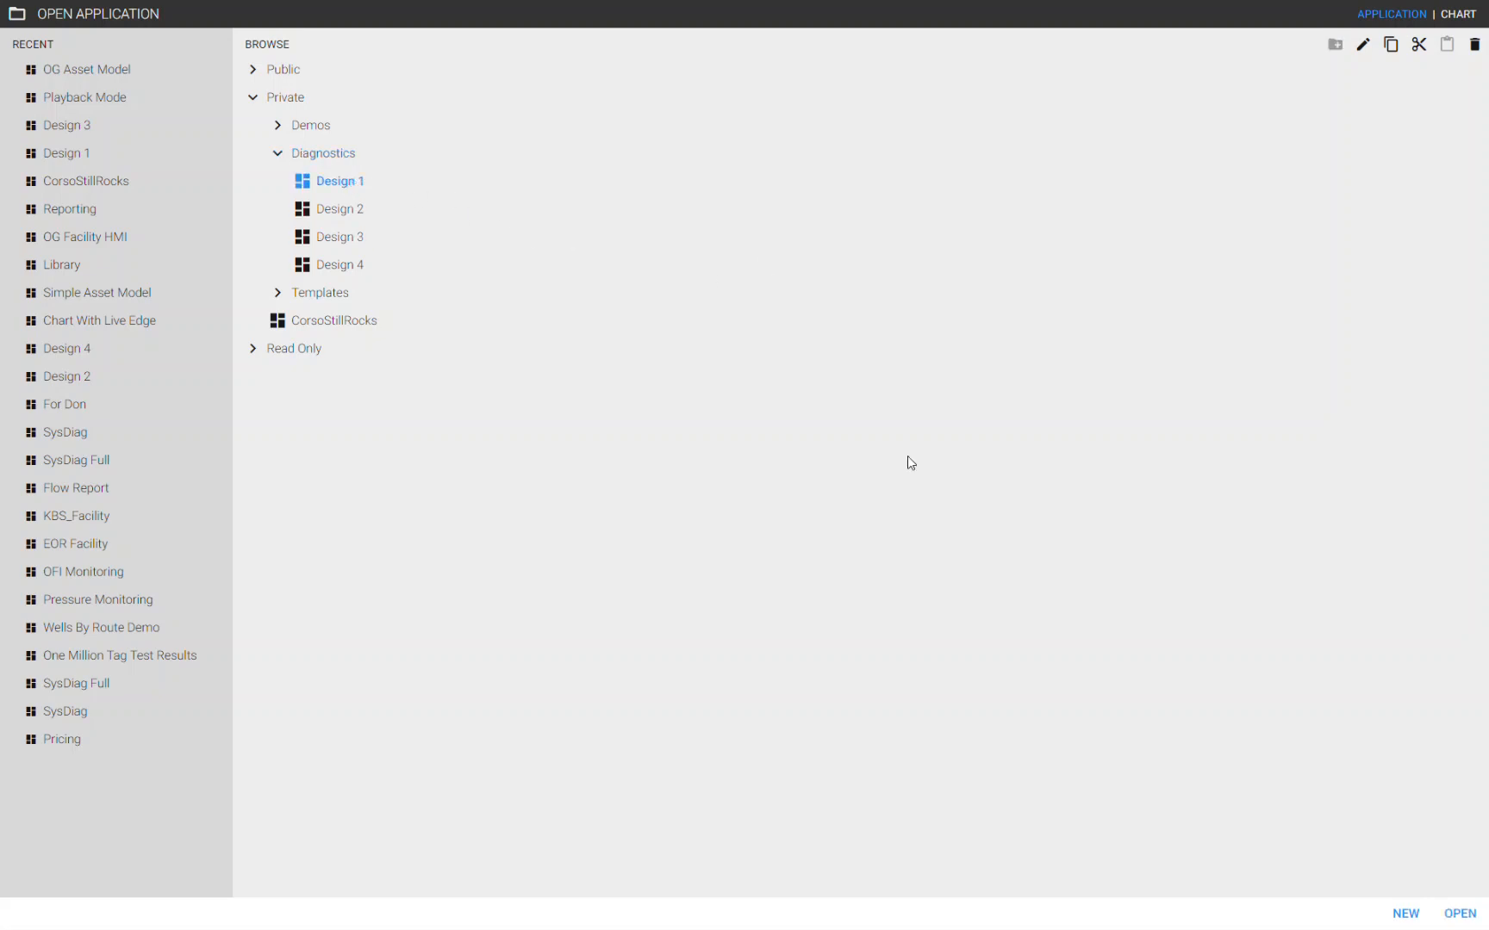
{"action": "left_click", "coordinate": [1453, 911]}
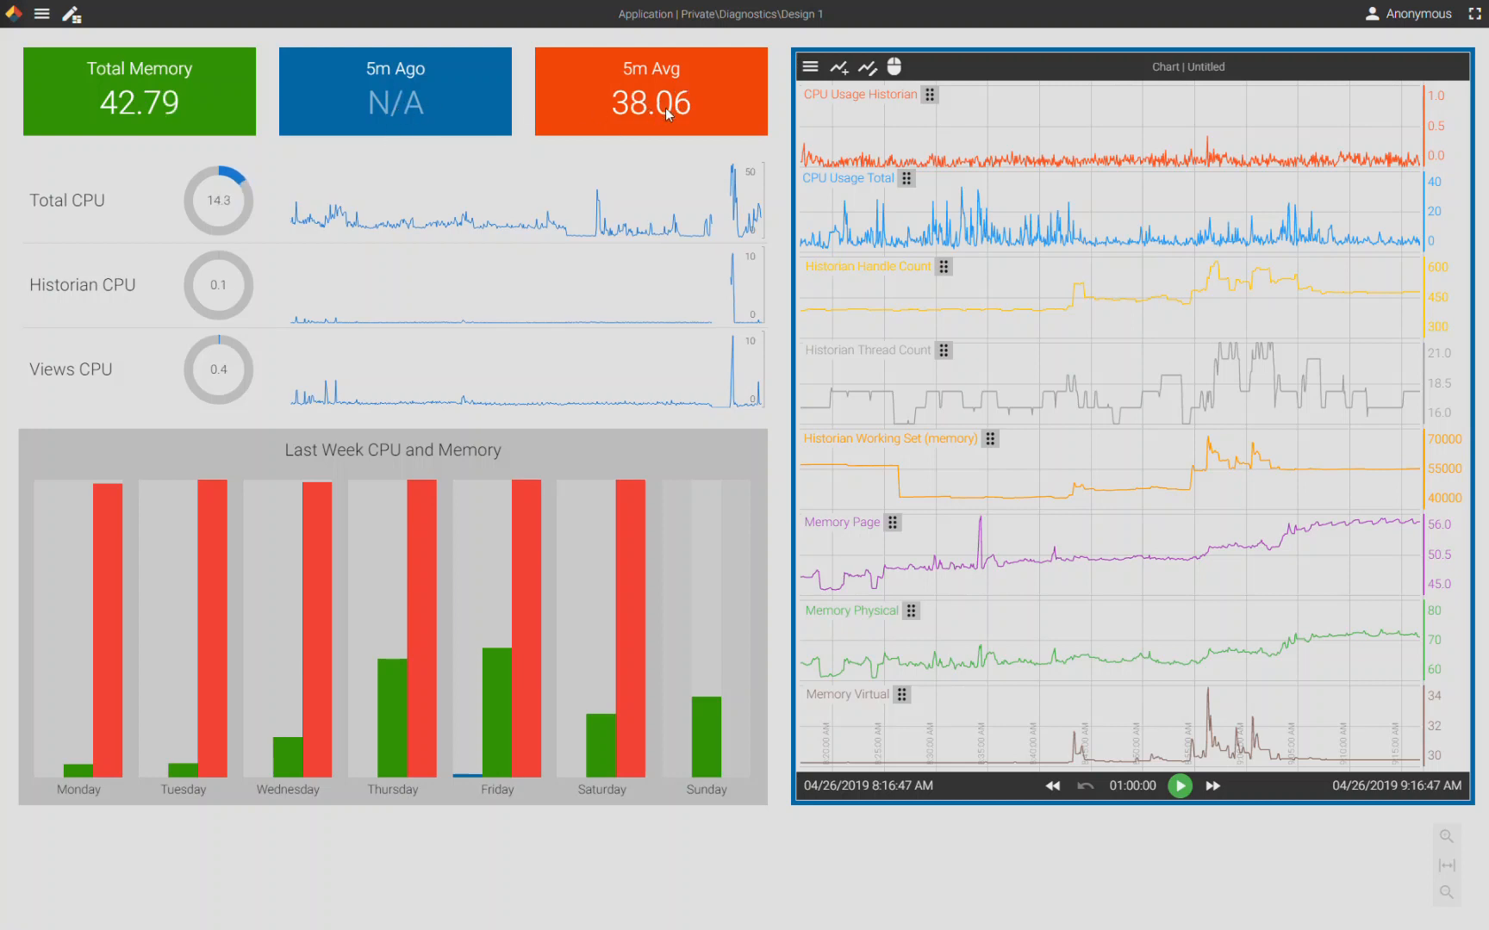
- Enter design mode and inspect the properties of the Total Memory panel, its label and value box
{"action": "left_click", "coordinate": [72, 14]}
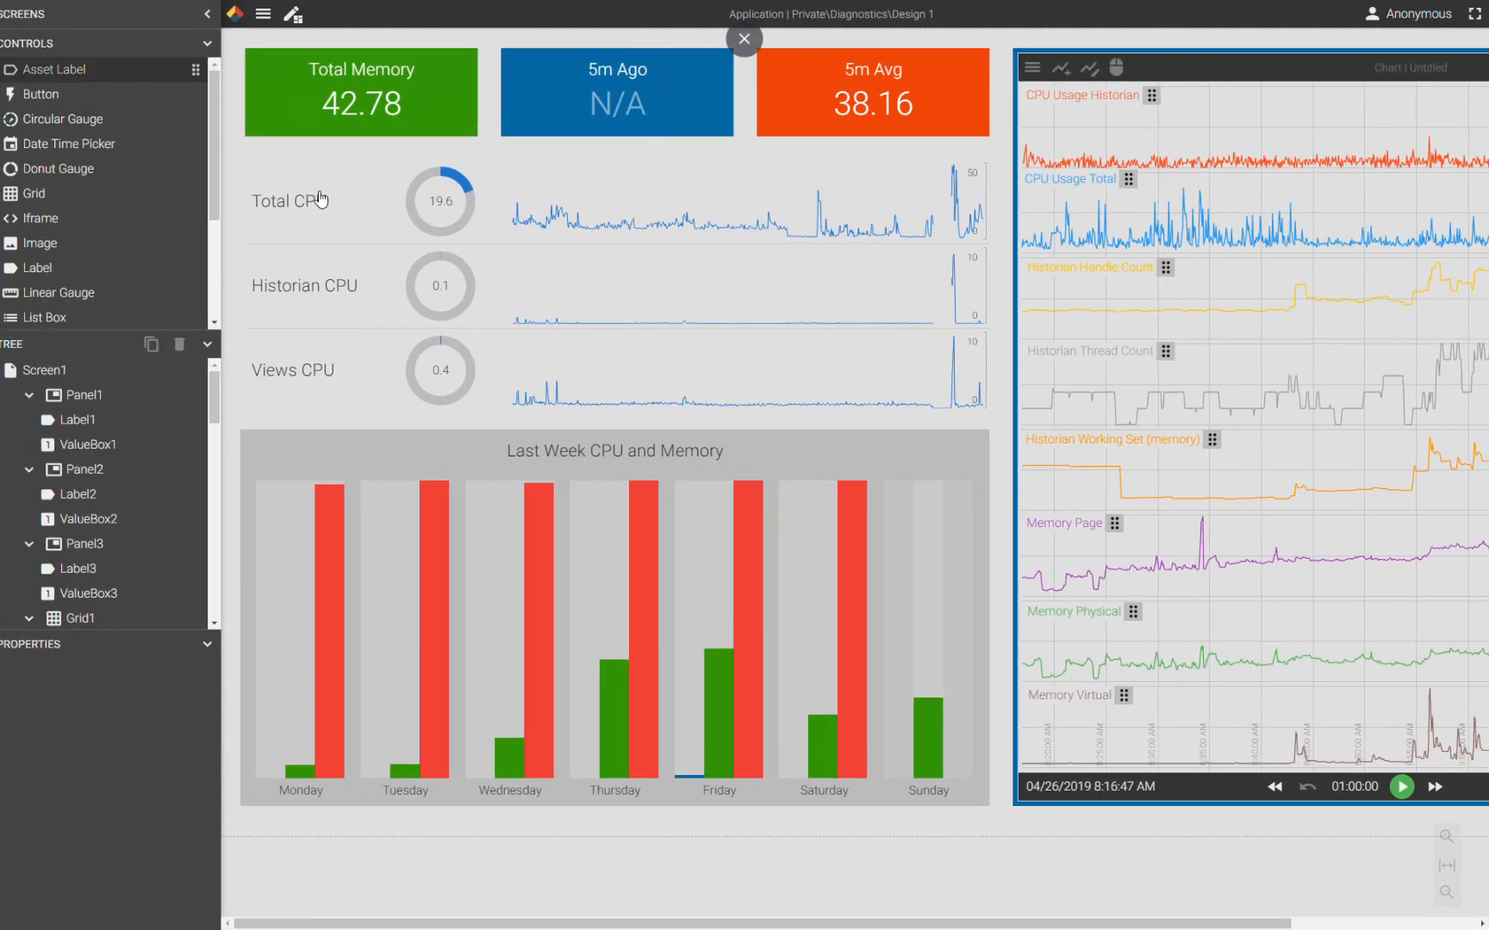
{"action": "left_click", "coordinate": [470, 134]}
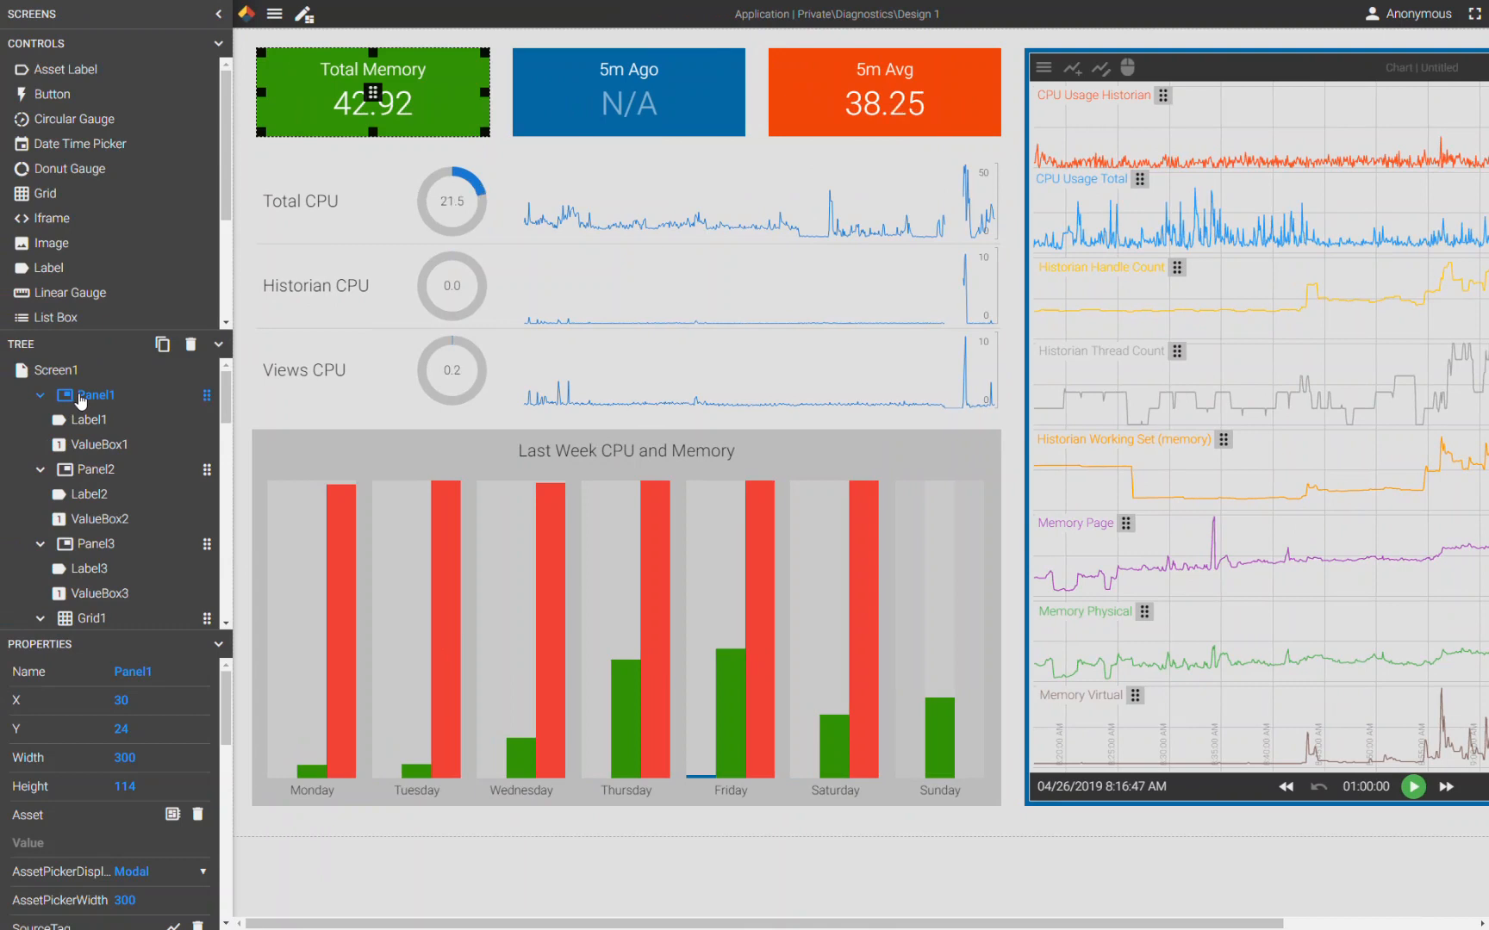
{"action": "left_click", "coordinate": [398, 74]}
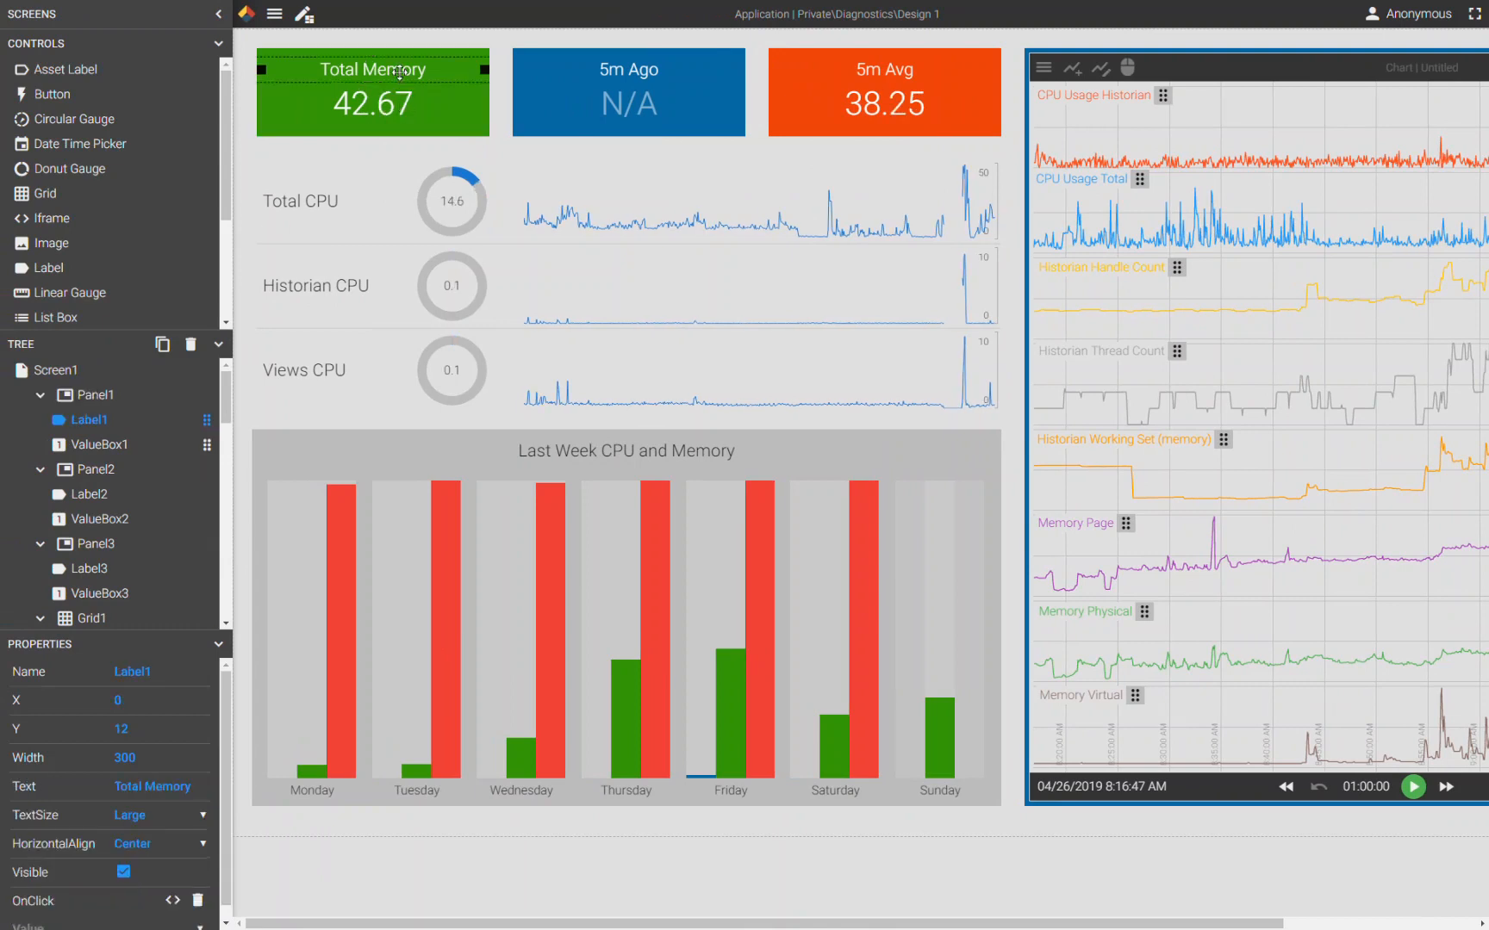
{"action": "left_click", "coordinate": [391, 105]}
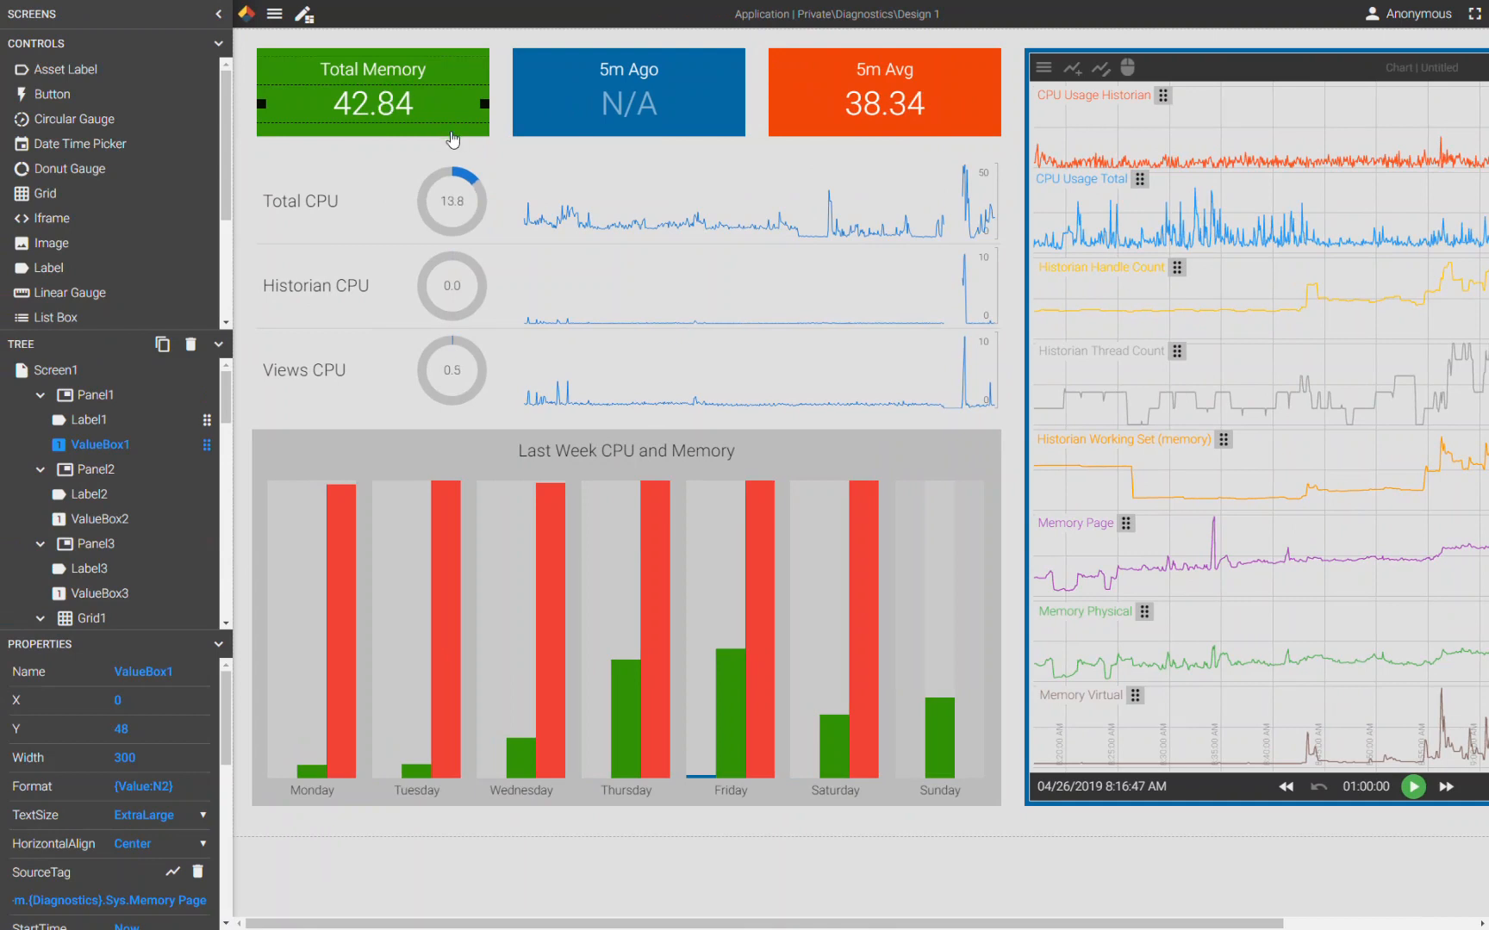
{"action": "left_click", "coordinate": [449, 131]}
{"action": "left_click", "coordinate": [218, 344]}
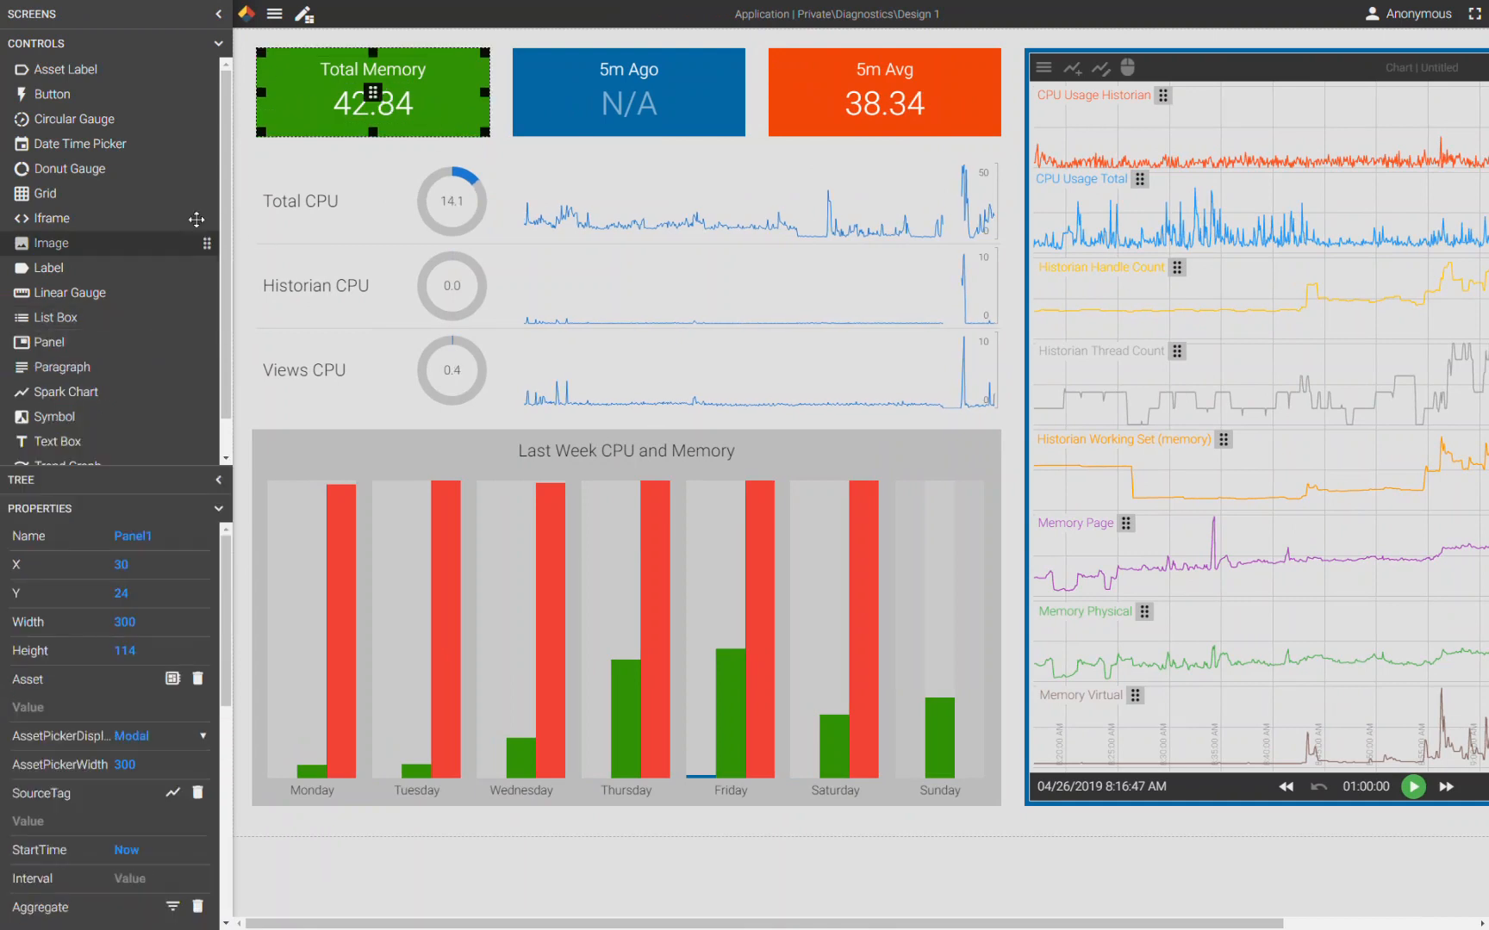
{"action": "left_click", "coordinate": [218, 43]}
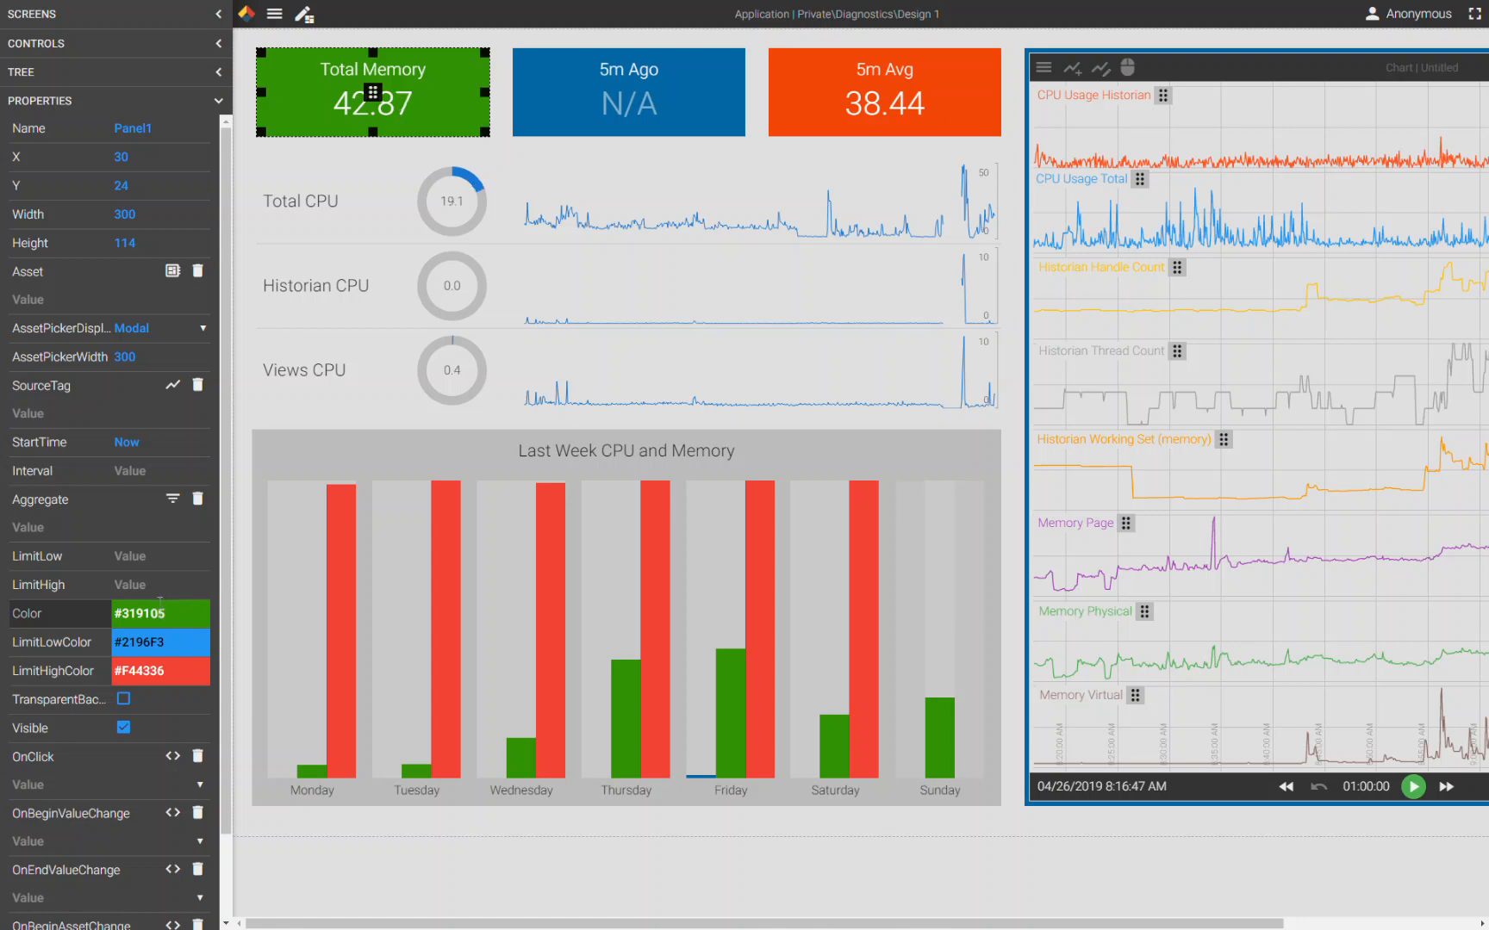
- Set the Total Memory panel's source tag to the Memory Page tag in the (Diagnostics) Sys branch
{"action": "left_click", "coordinate": [171, 390]}
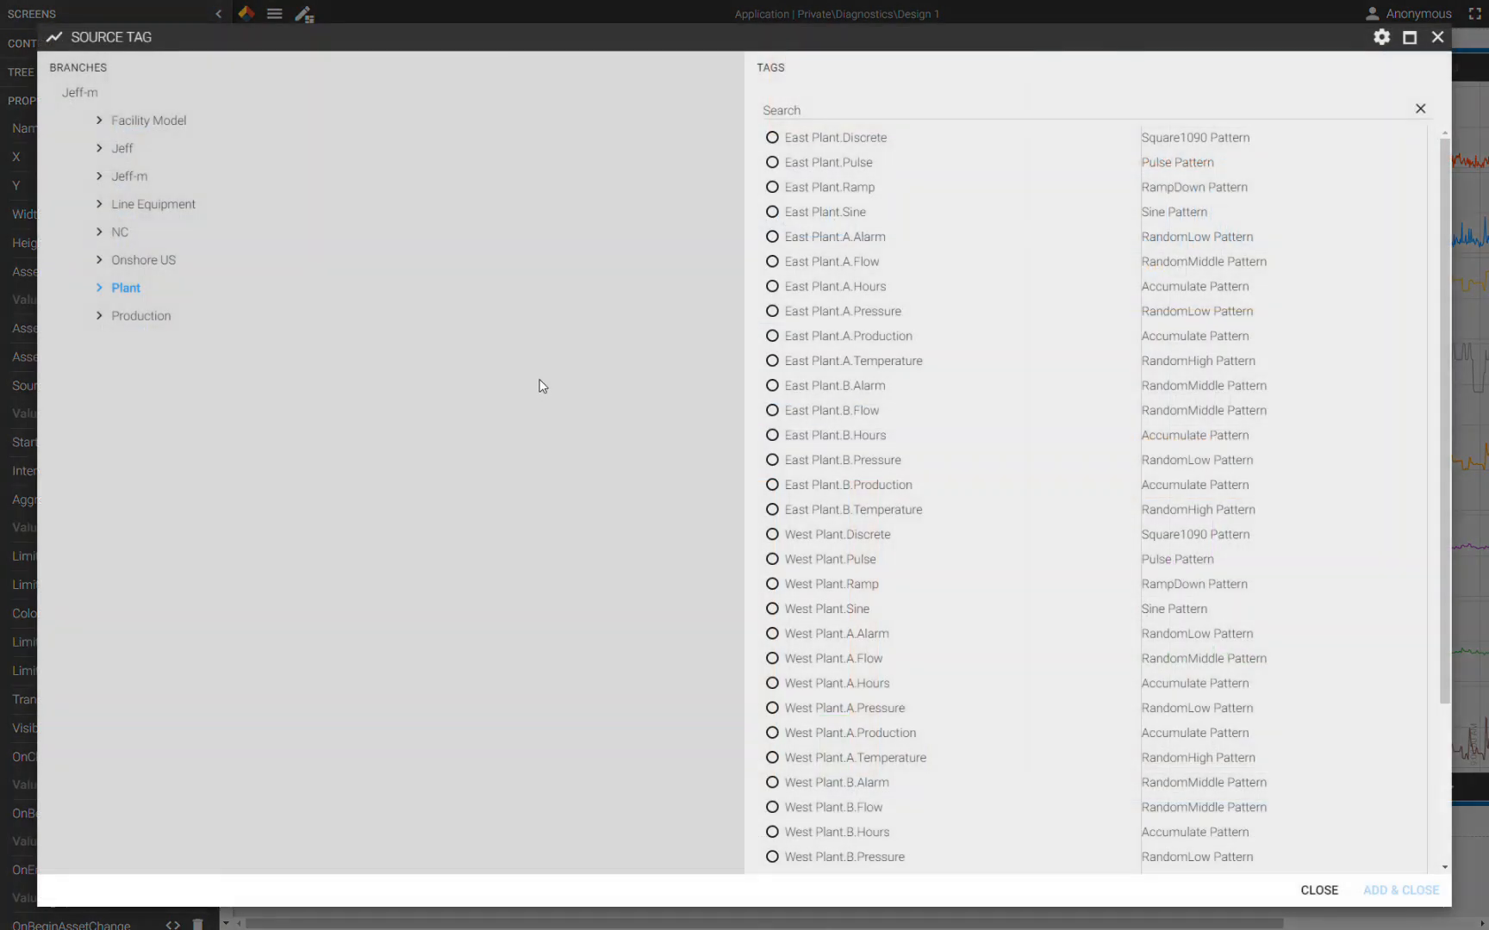
{"action": "left_click", "coordinate": [129, 175]}
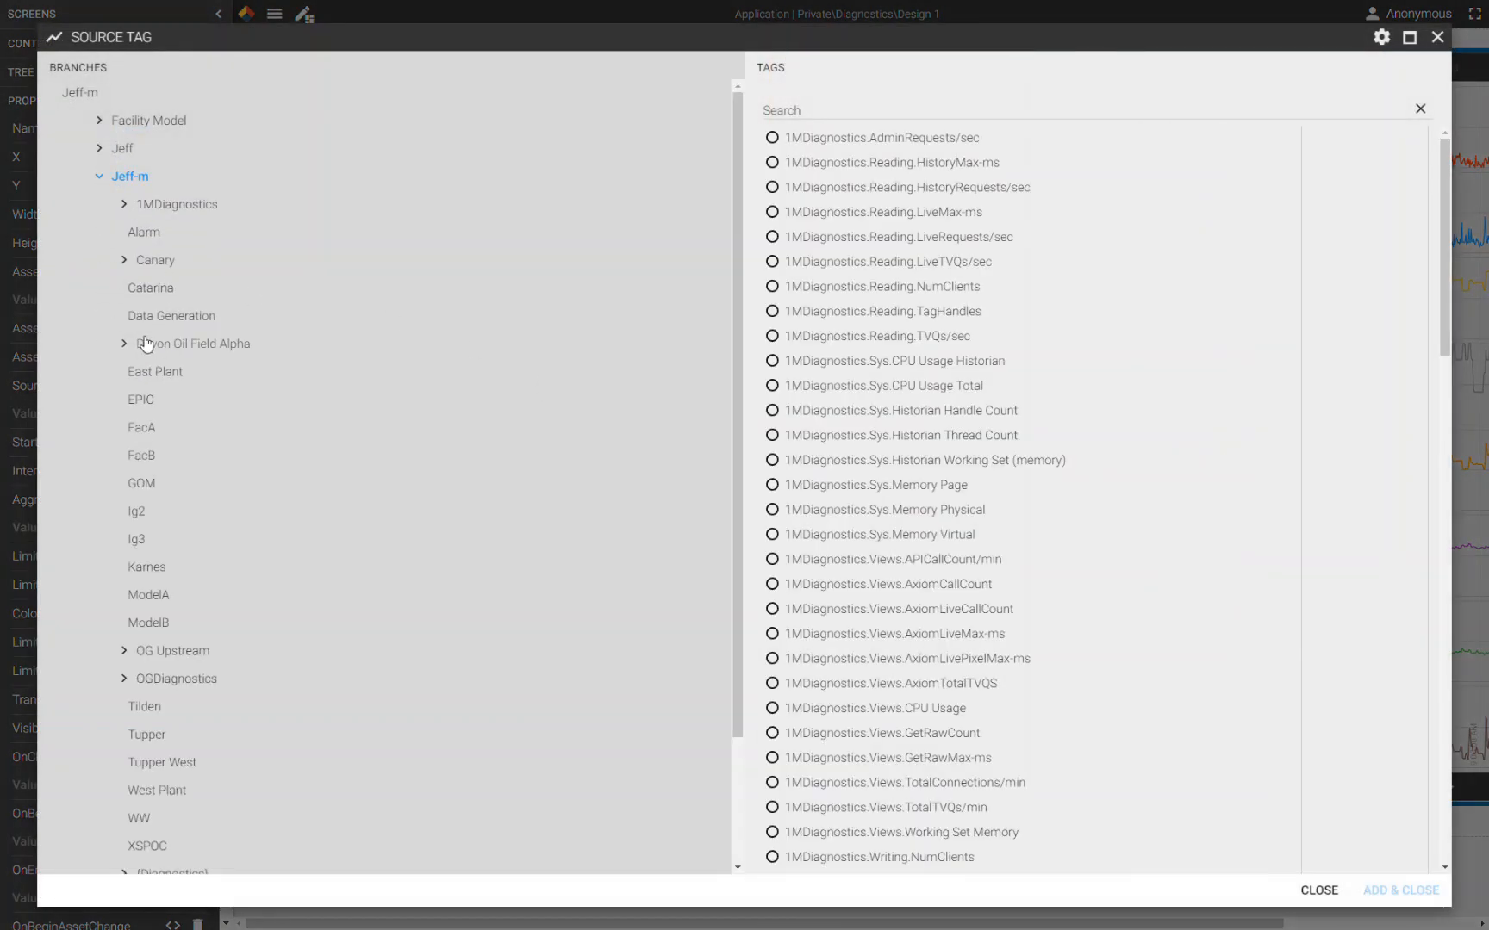
{"action": "scroll", "coordinate": [148, 379], "scroll_direction": "down", "scroll_amount": 4}
{"action": "left_click", "coordinate": [156, 724]}
{"action": "left_click", "coordinate": [181, 776]}
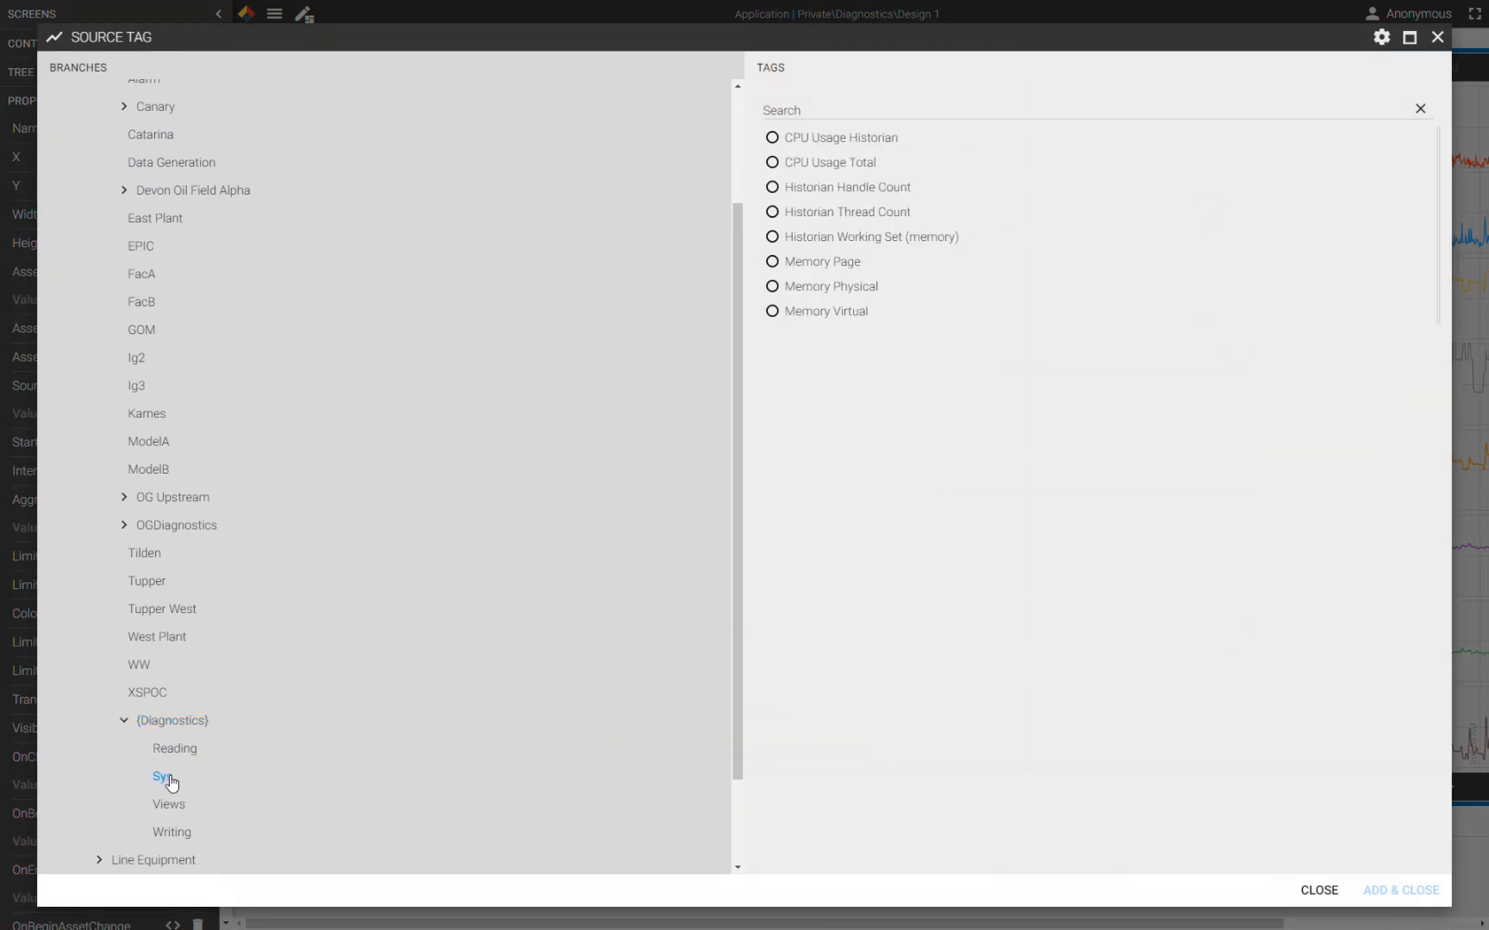
{"action": "left_click", "coordinate": [843, 265]}
{"action": "left_click", "coordinate": [1418, 893]}
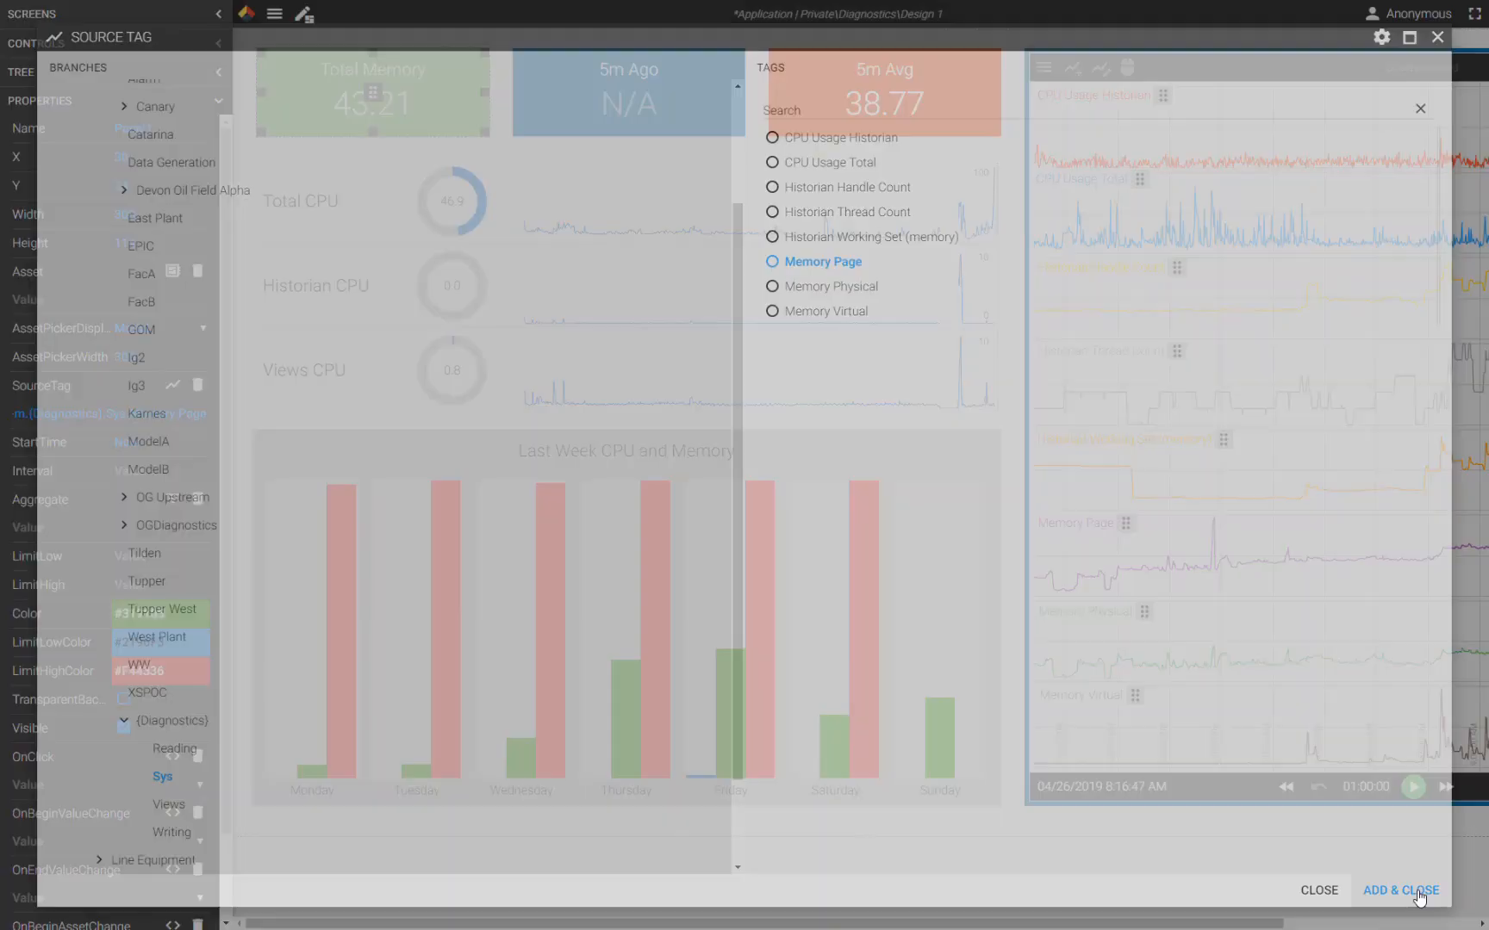
- Set the Total Memory panel's LimitHigh to 43
{"action": "left_click", "coordinate": [395, 104]}
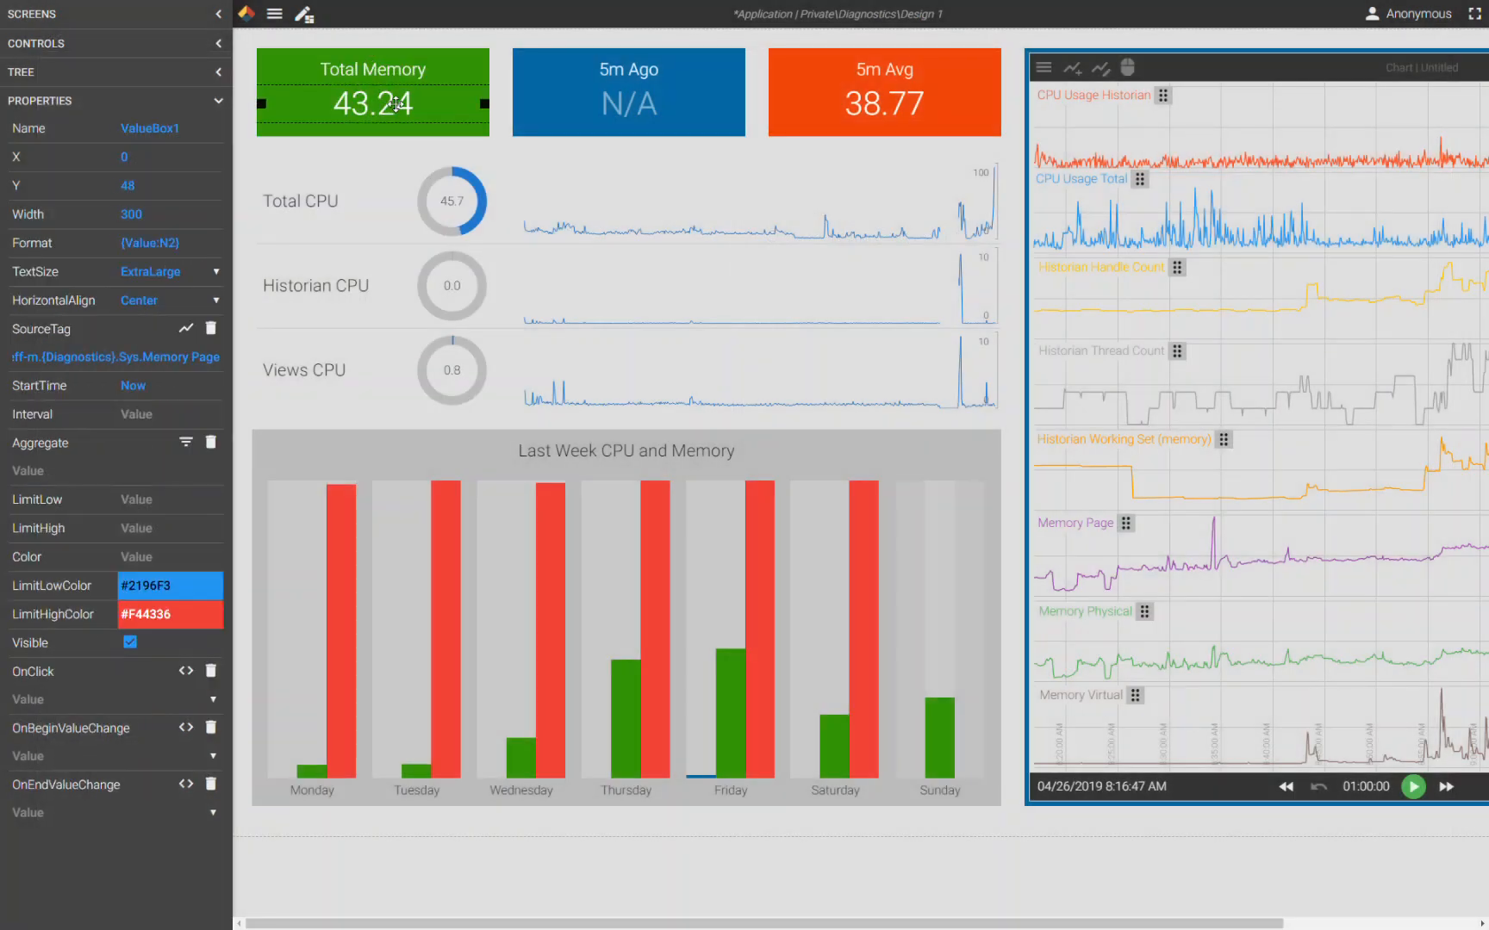
{"action": "left_click", "coordinate": [449, 134]}
{"action": "left_click", "coordinate": [152, 588]}
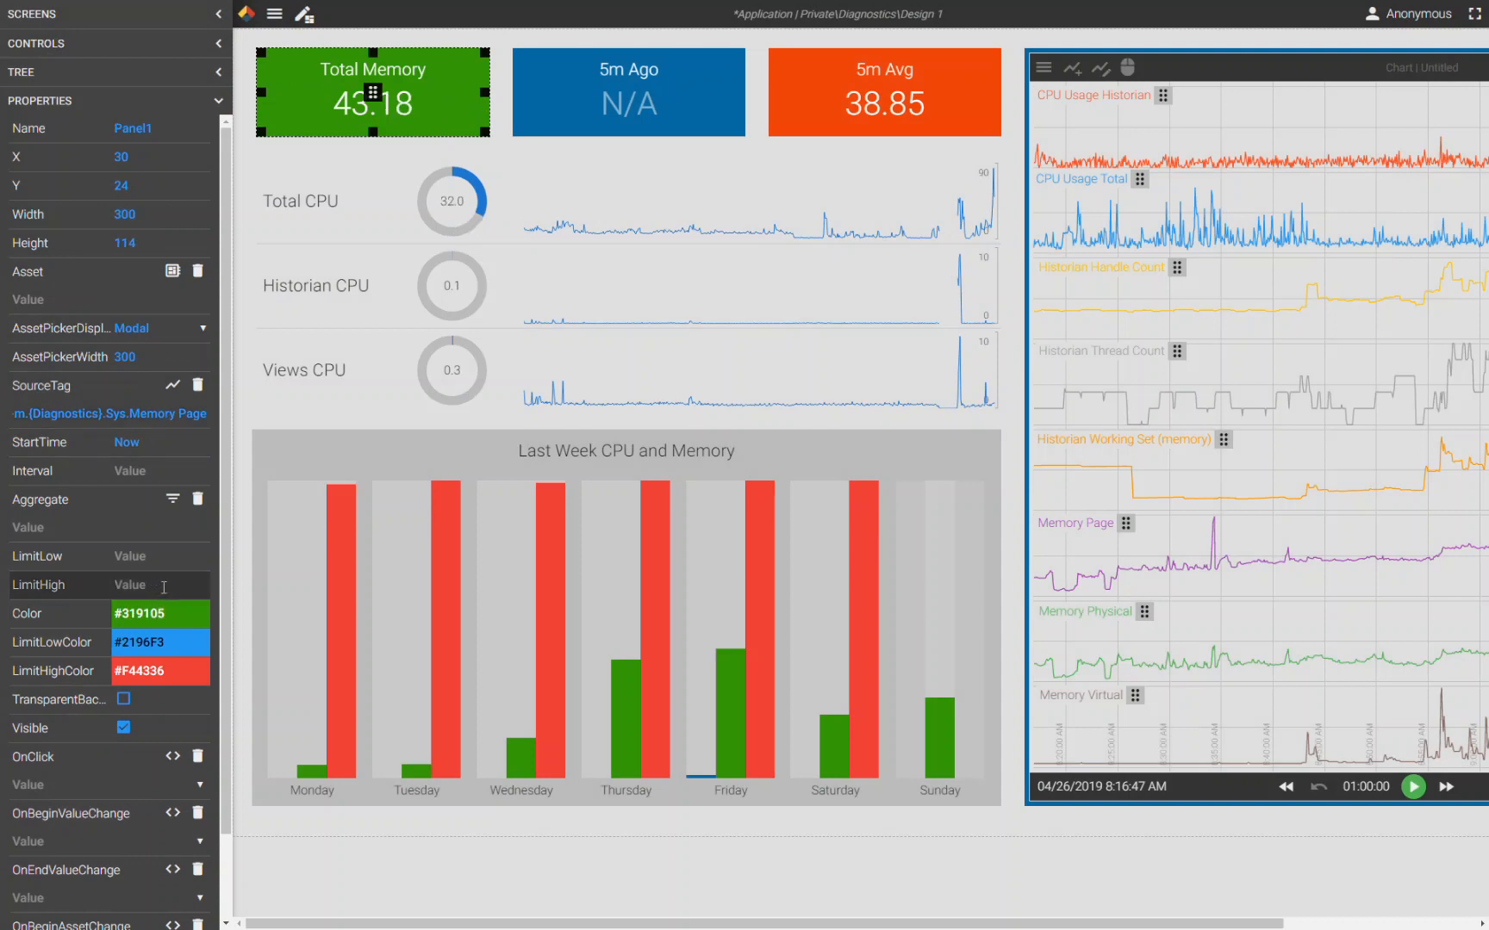
{"action": "type", "text": "43"}
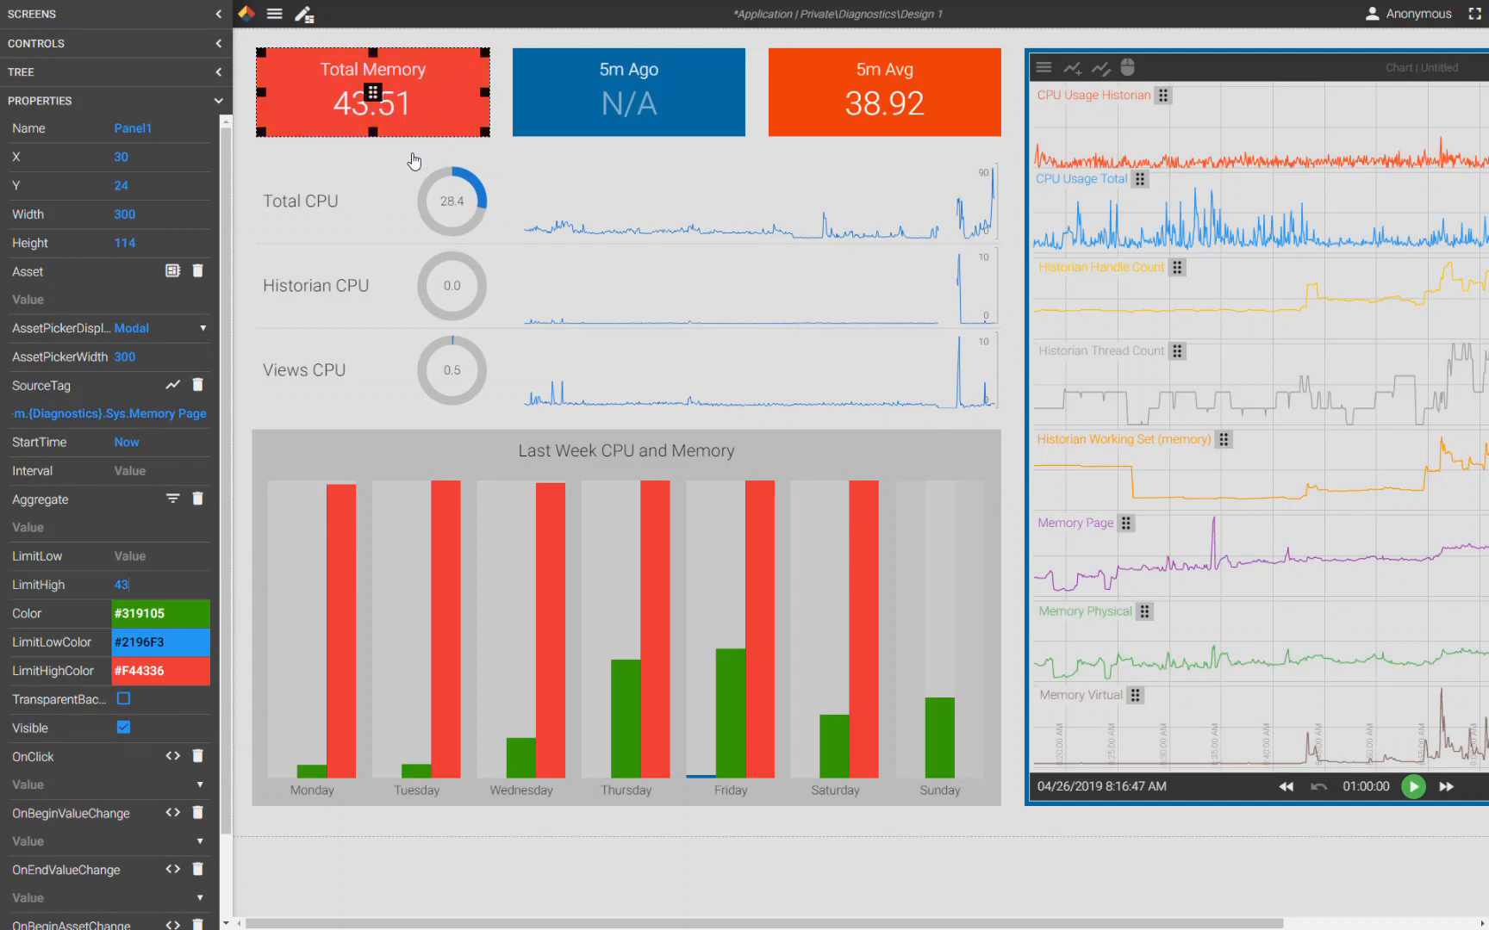
- Change the panel's LimitHighColor to a darker red, #78211B
{"action": "left_click", "coordinate": [171, 673]}
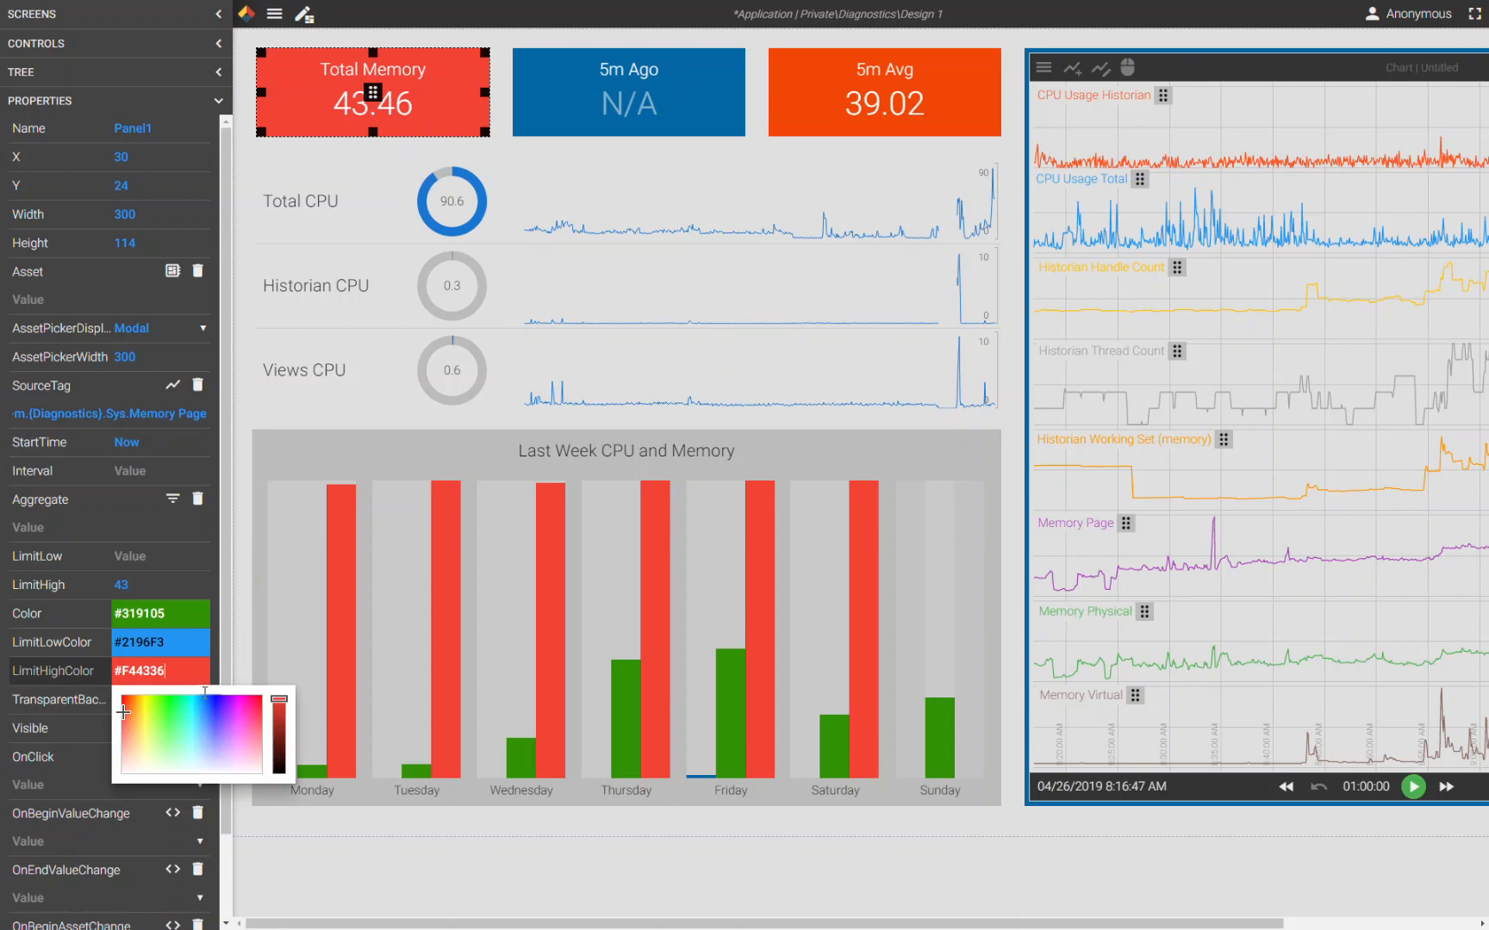
{"action": "left_click", "coordinate": [279, 738]}
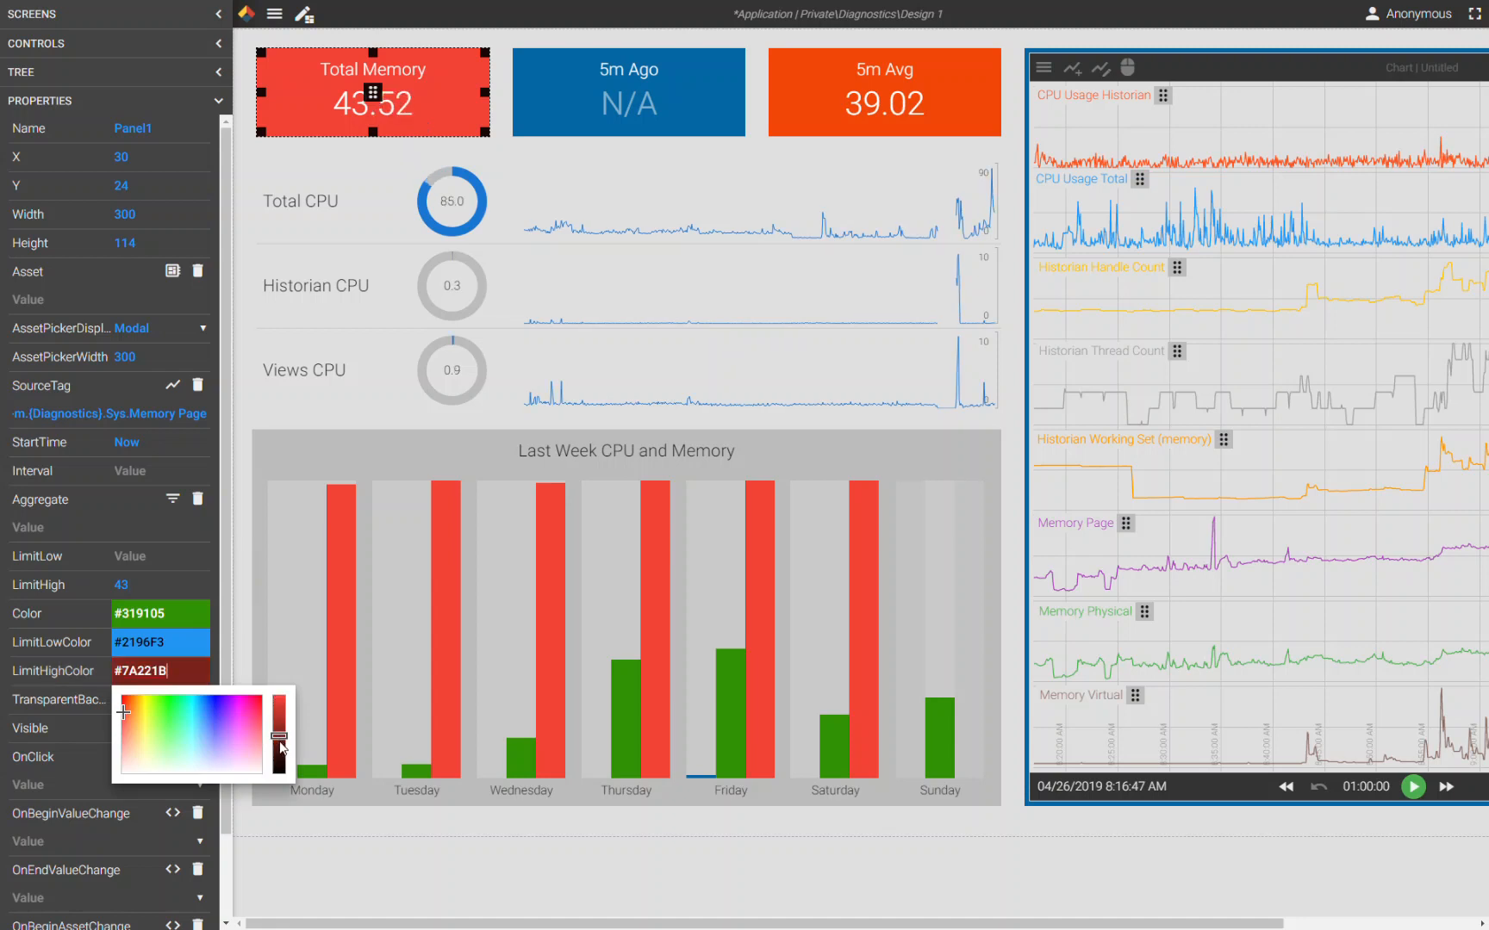
{"action": "left_click", "coordinate": [279, 741]}
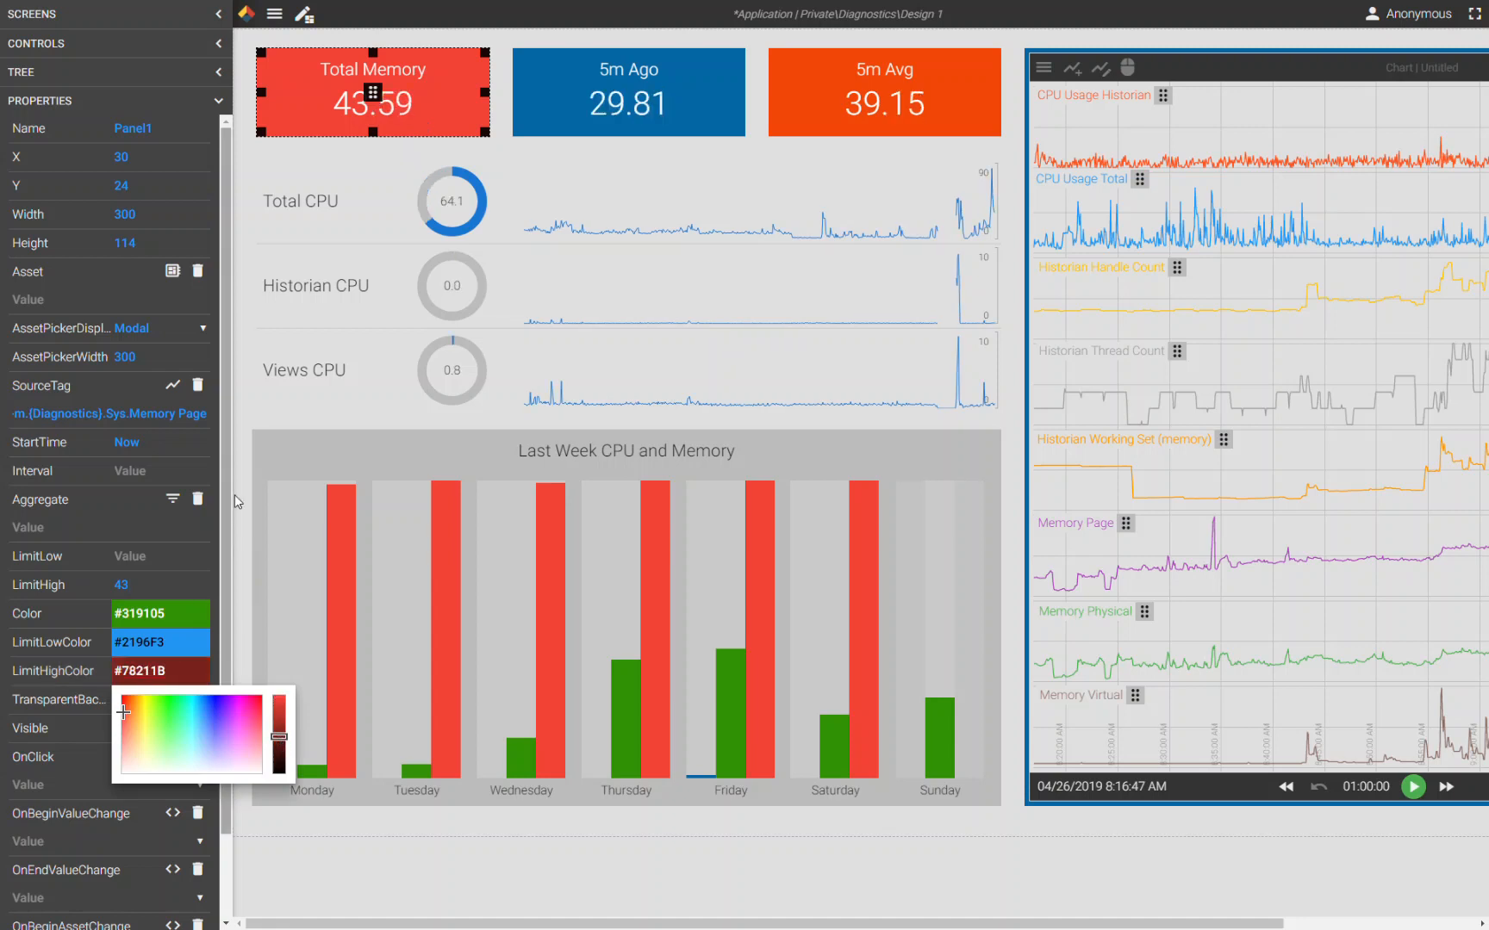
{"action": "left_click", "coordinate": [264, 402]}
- Inspect the properties of the Total Memory panel and the CPU rows' labels, donut gauge and spark chart
{"action": "left_click", "coordinate": [308, 118]}
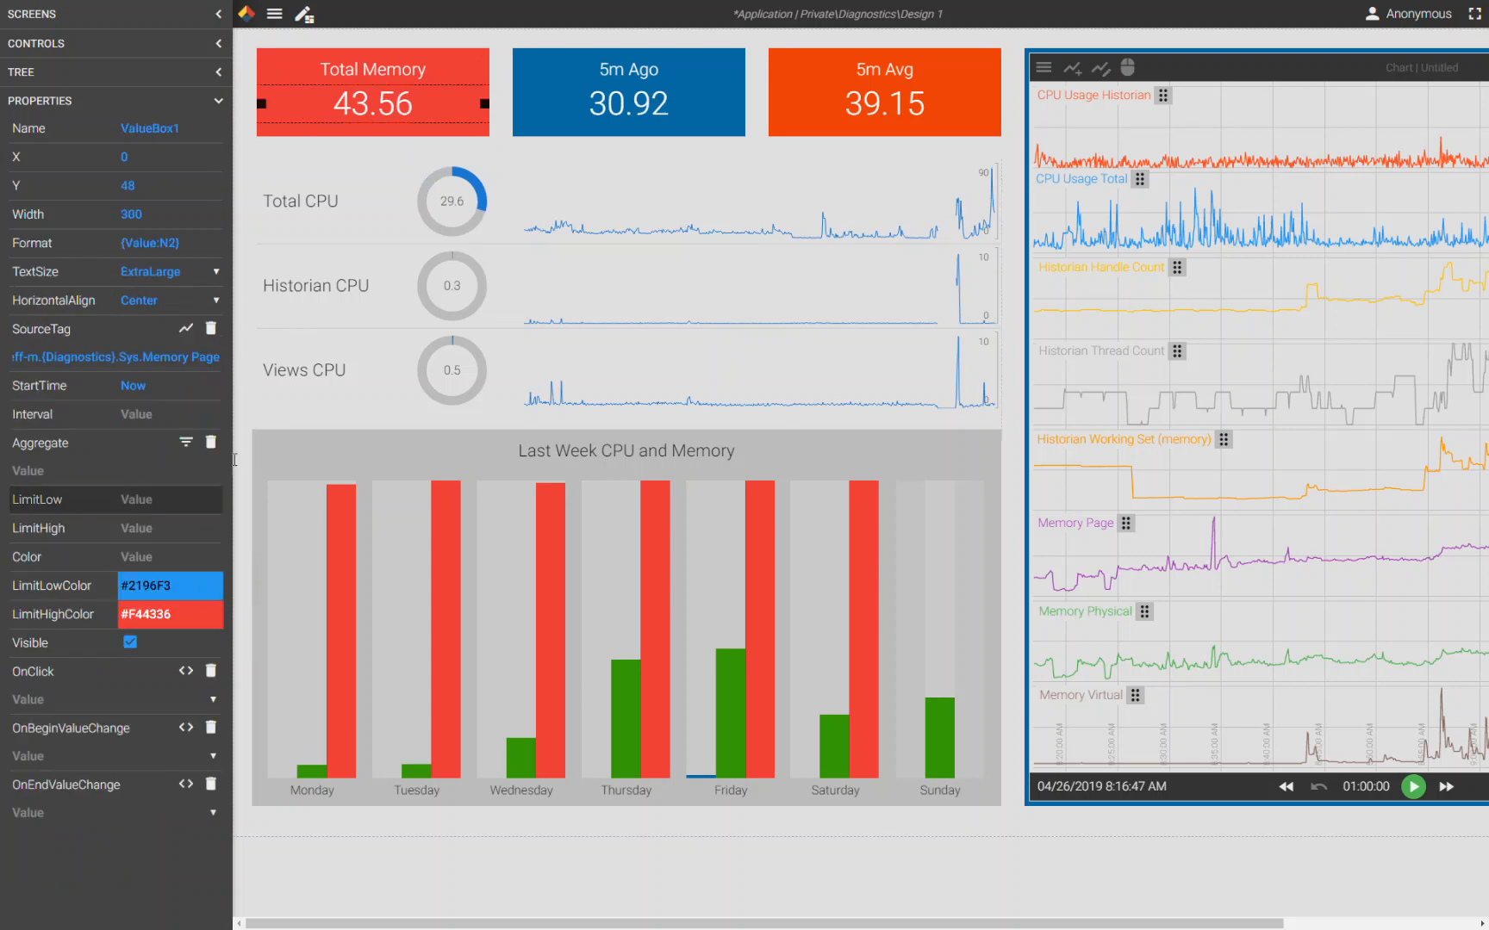
{"action": "left_click", "coordinate": [392, 131]}
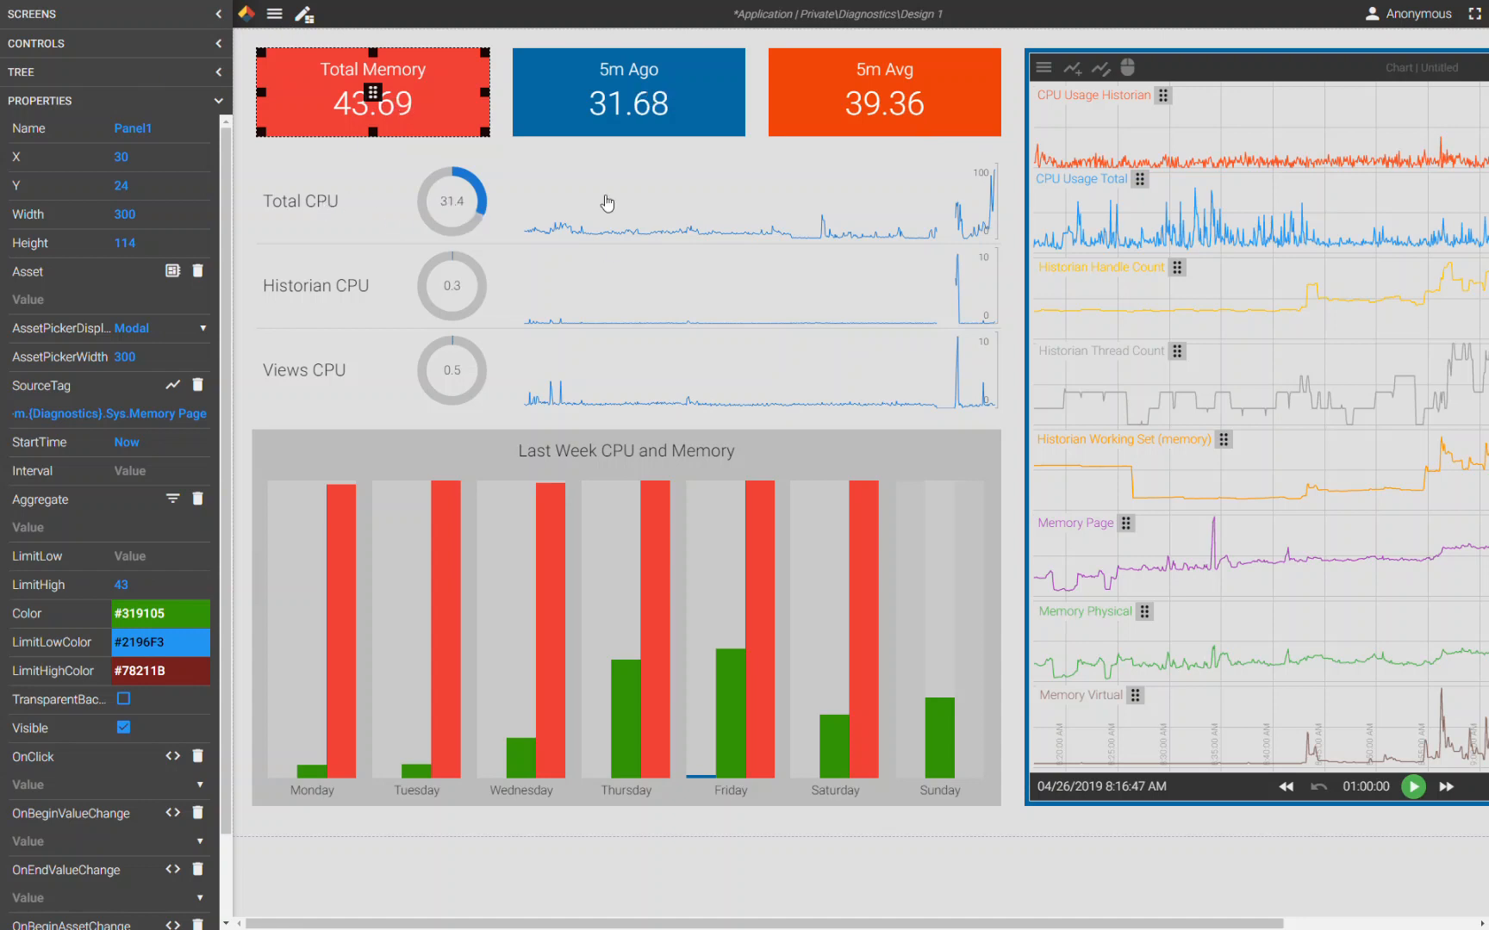
{"action": "left_click", "coordinate": [292, 203]}
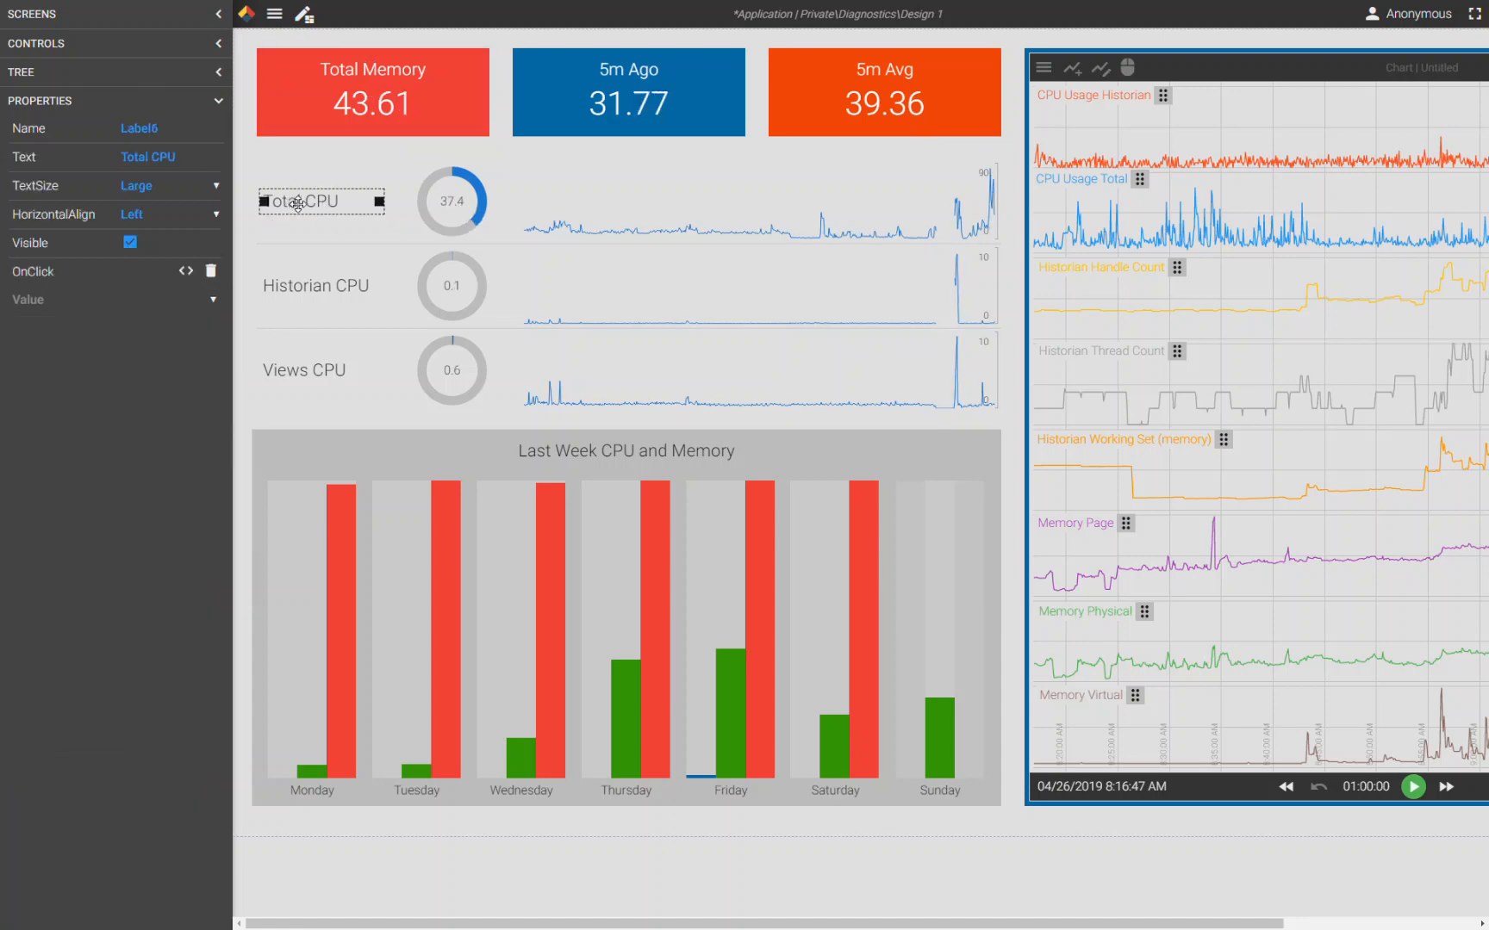
{"action": "left_click", "coordinate": [218, 73]}
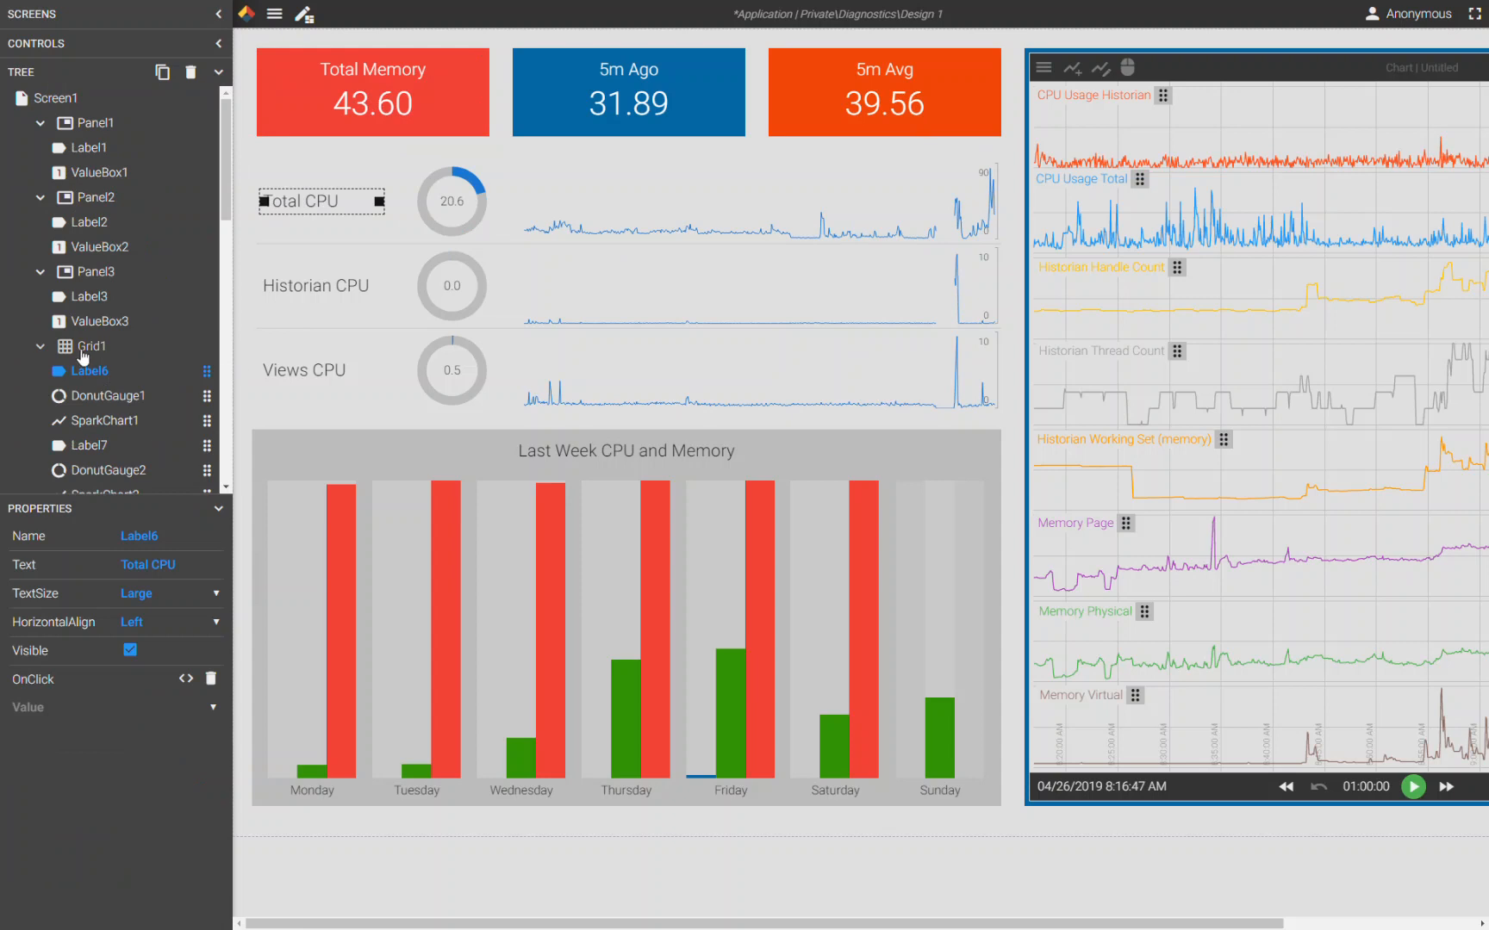
{"action": "left_click", "coordinate": [458, 207]}
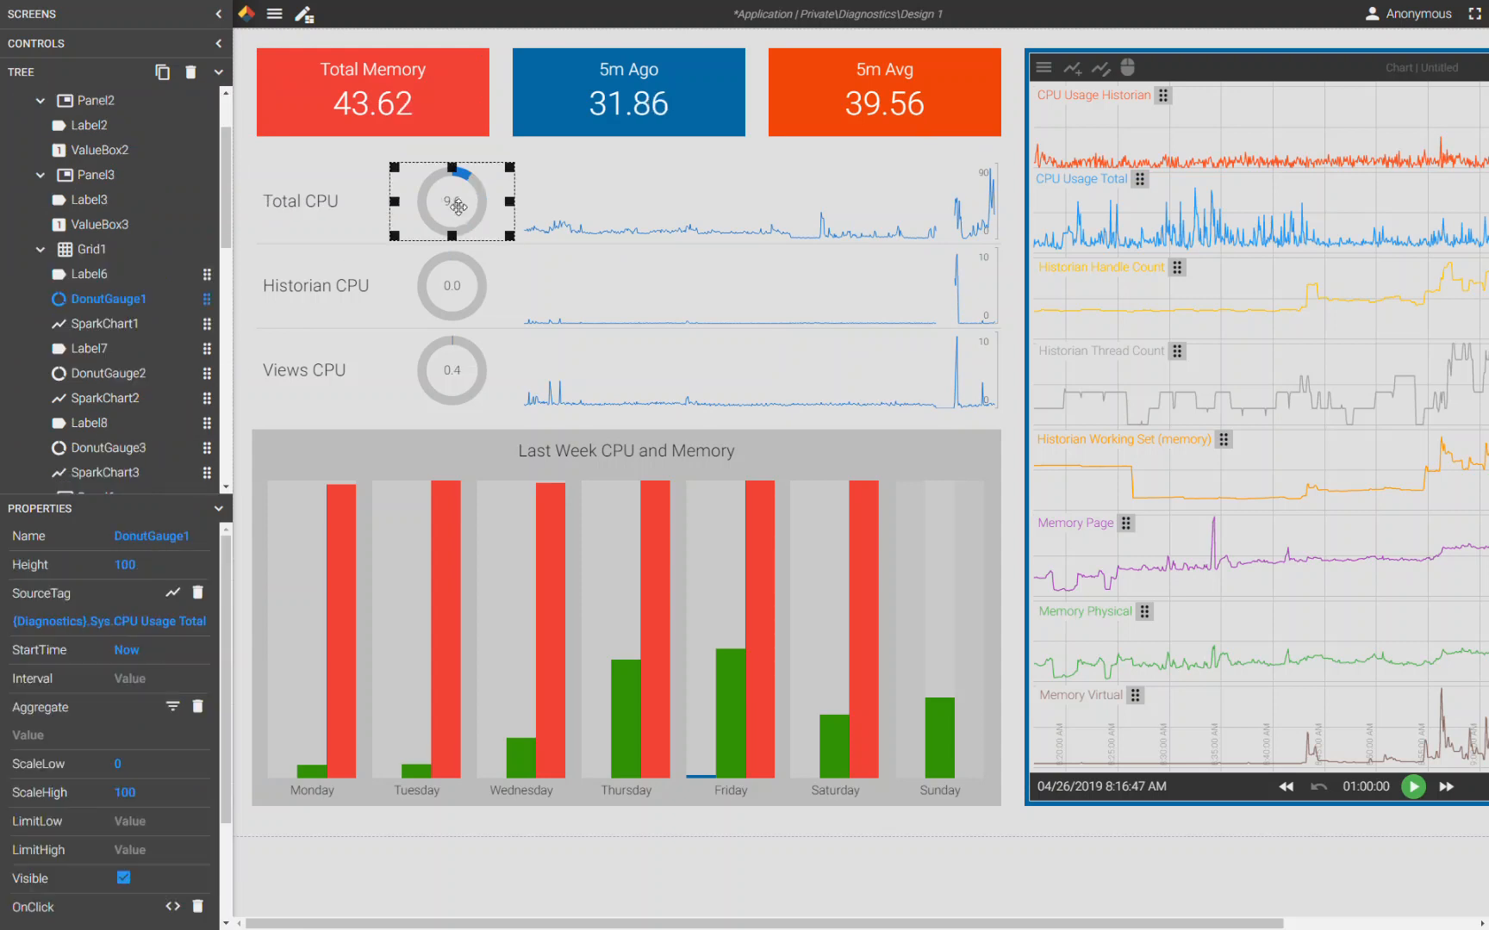
{"action": "left_click", "coordinate": [730, 230]}
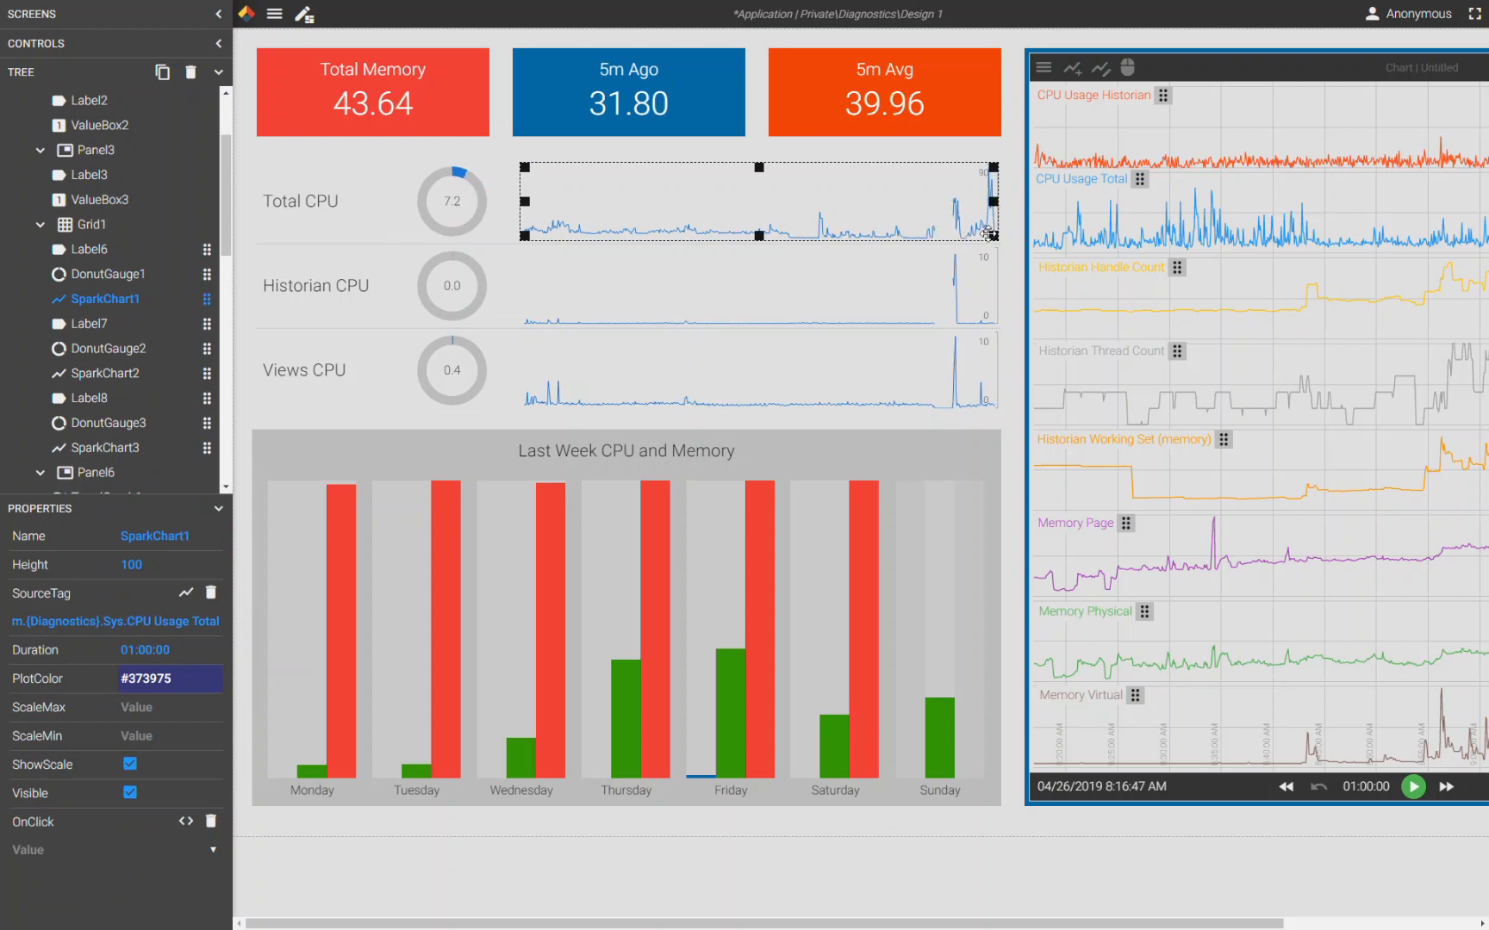
{"action": "left_click", "coordinate": [340, 286]}
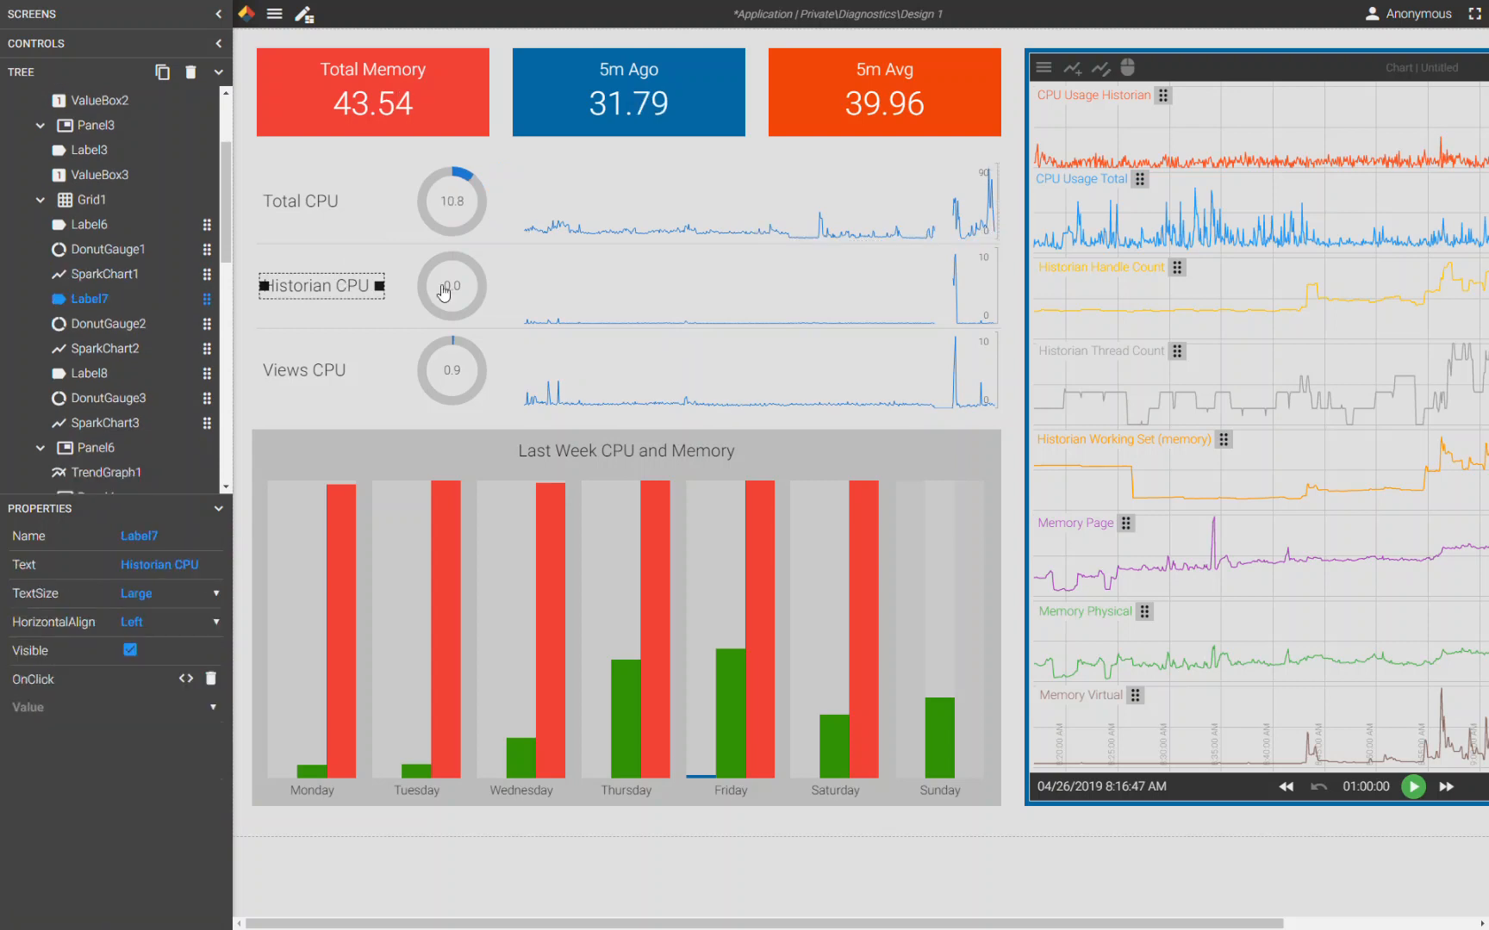
{"action": "left_click", "coordinate": [314, 369]}
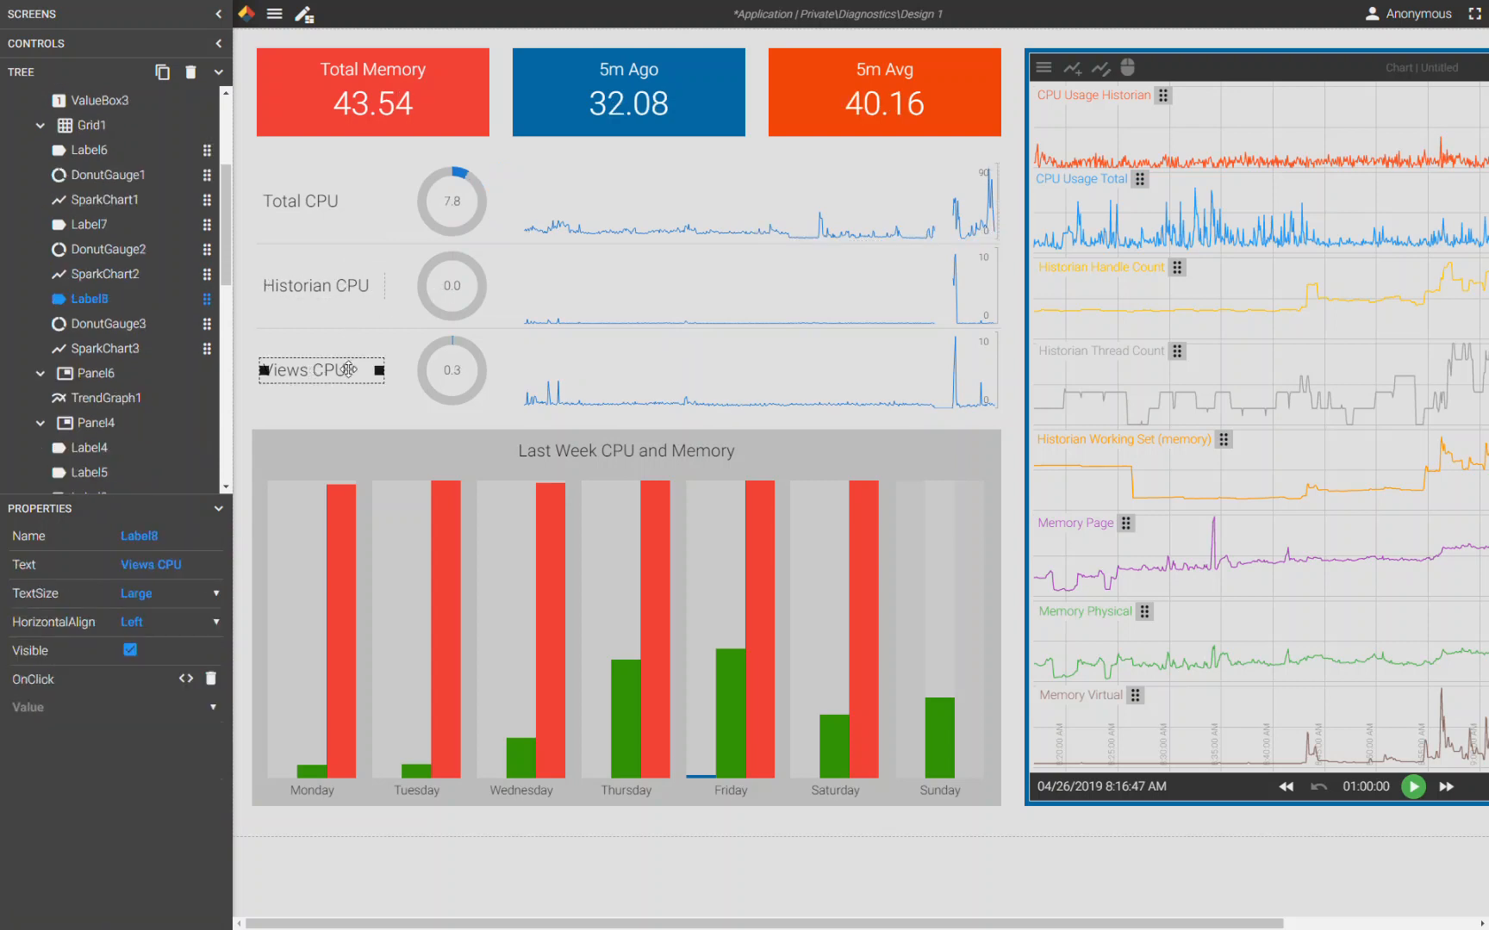
- Inspect the trend chart's properties
{"action": "scroll", "coordinate": [1120, 425], "scroll_direction": "right", "scroll_amount": 5}
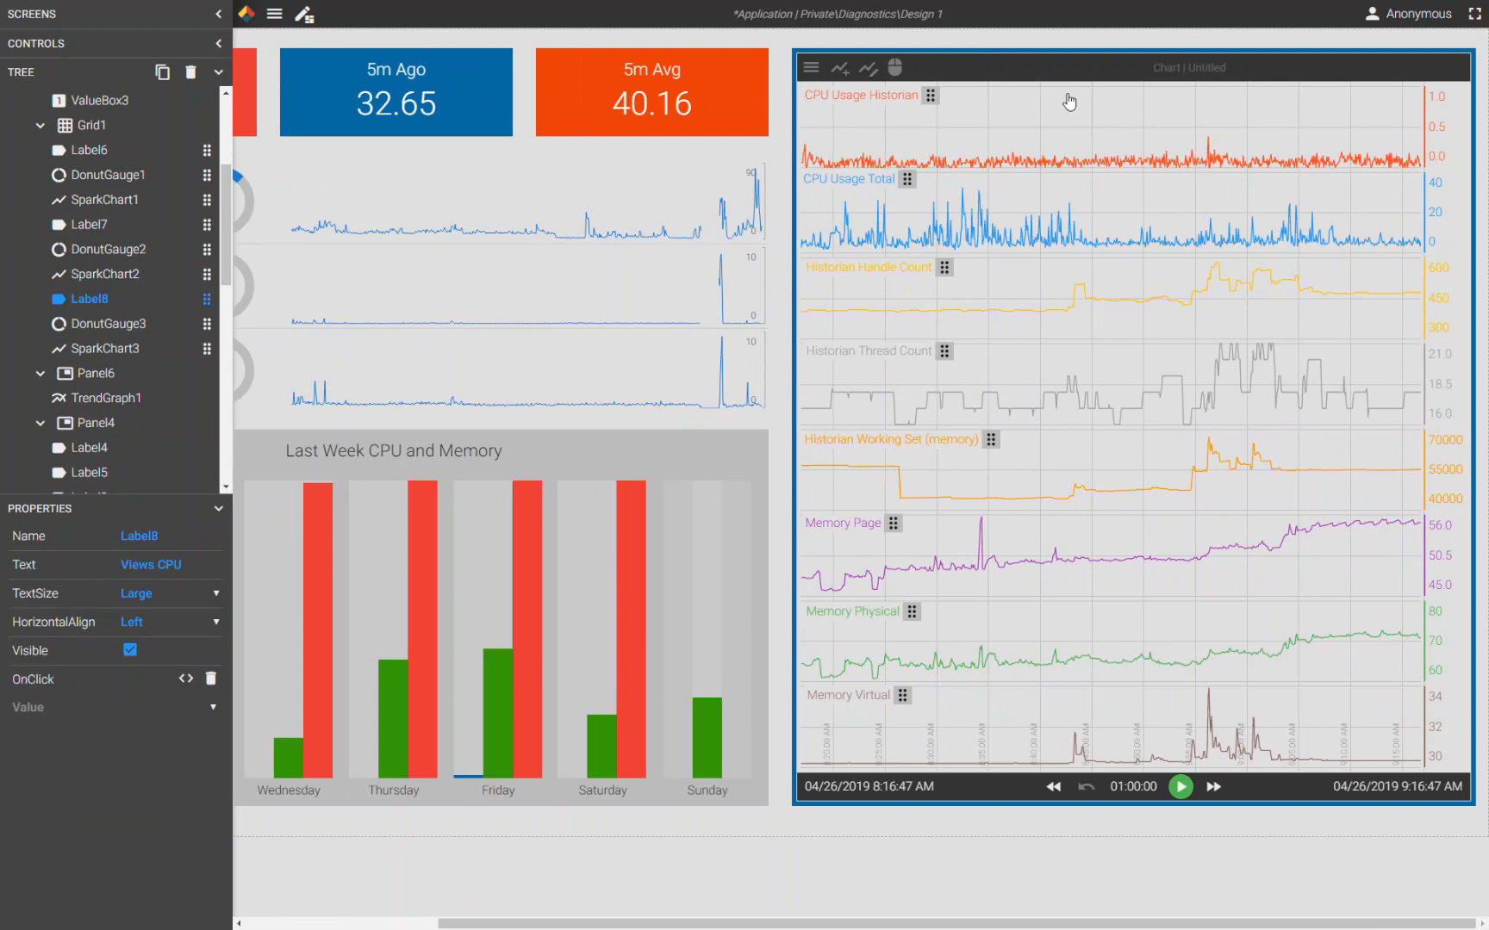
{"action": "left_click", "coordinate": [1070, 71]}
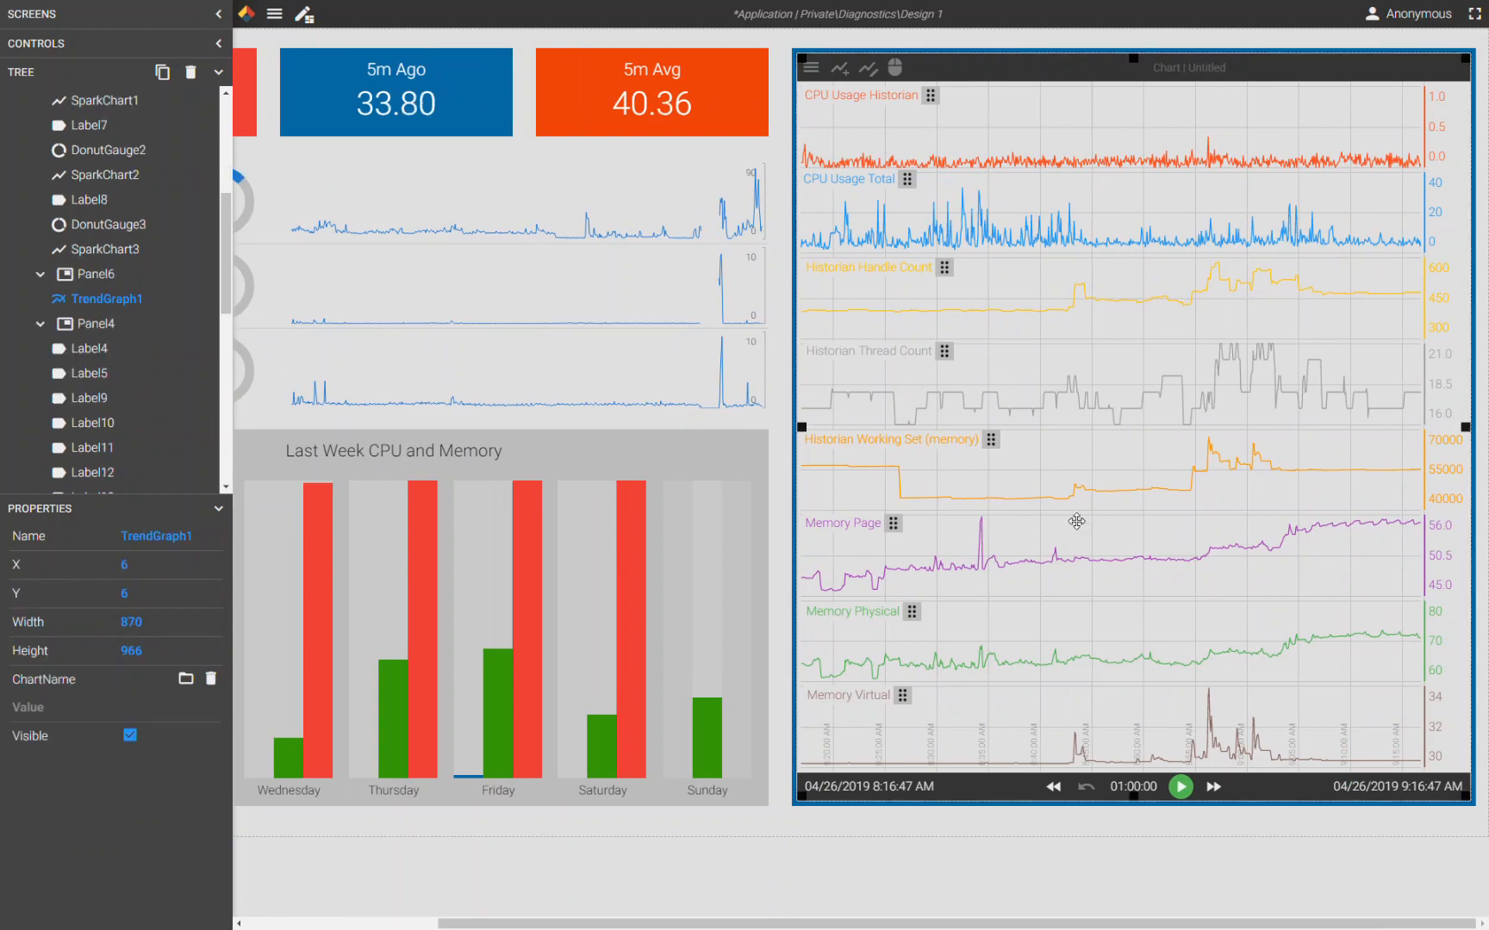
{"action": "left_click_drag", "start_coordinate": [1076, 923], "coordinate": [884, 924]}
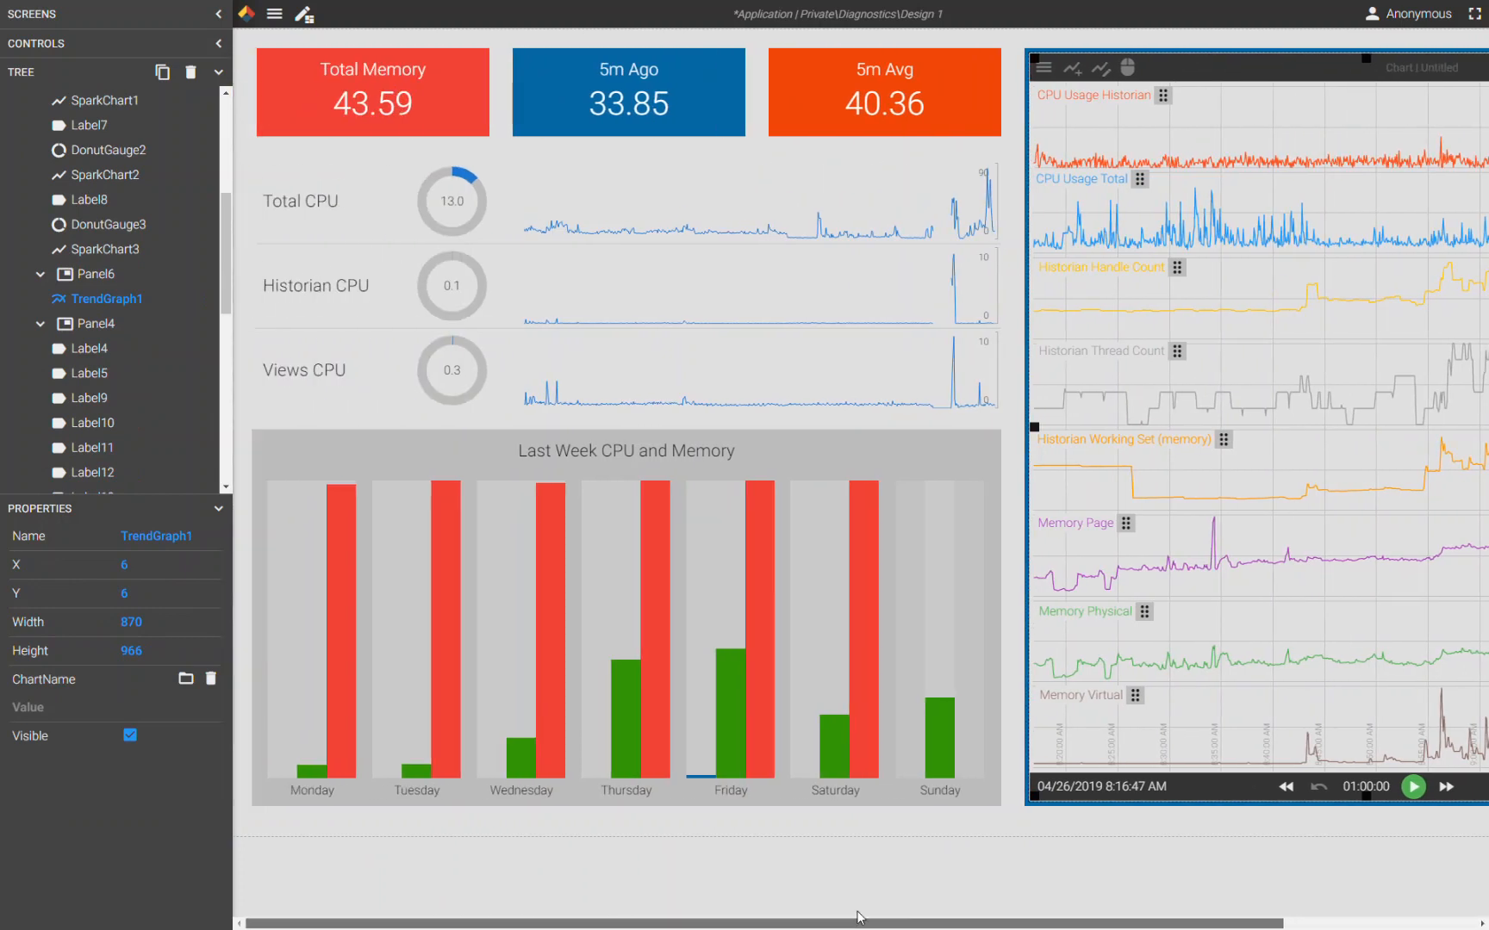
- Inspect the weekly CPU and Memory panel, its title label and the linear gauges' tag, time and aggregate settings
{"action": "left_click", "coordinate": [334, 440]}
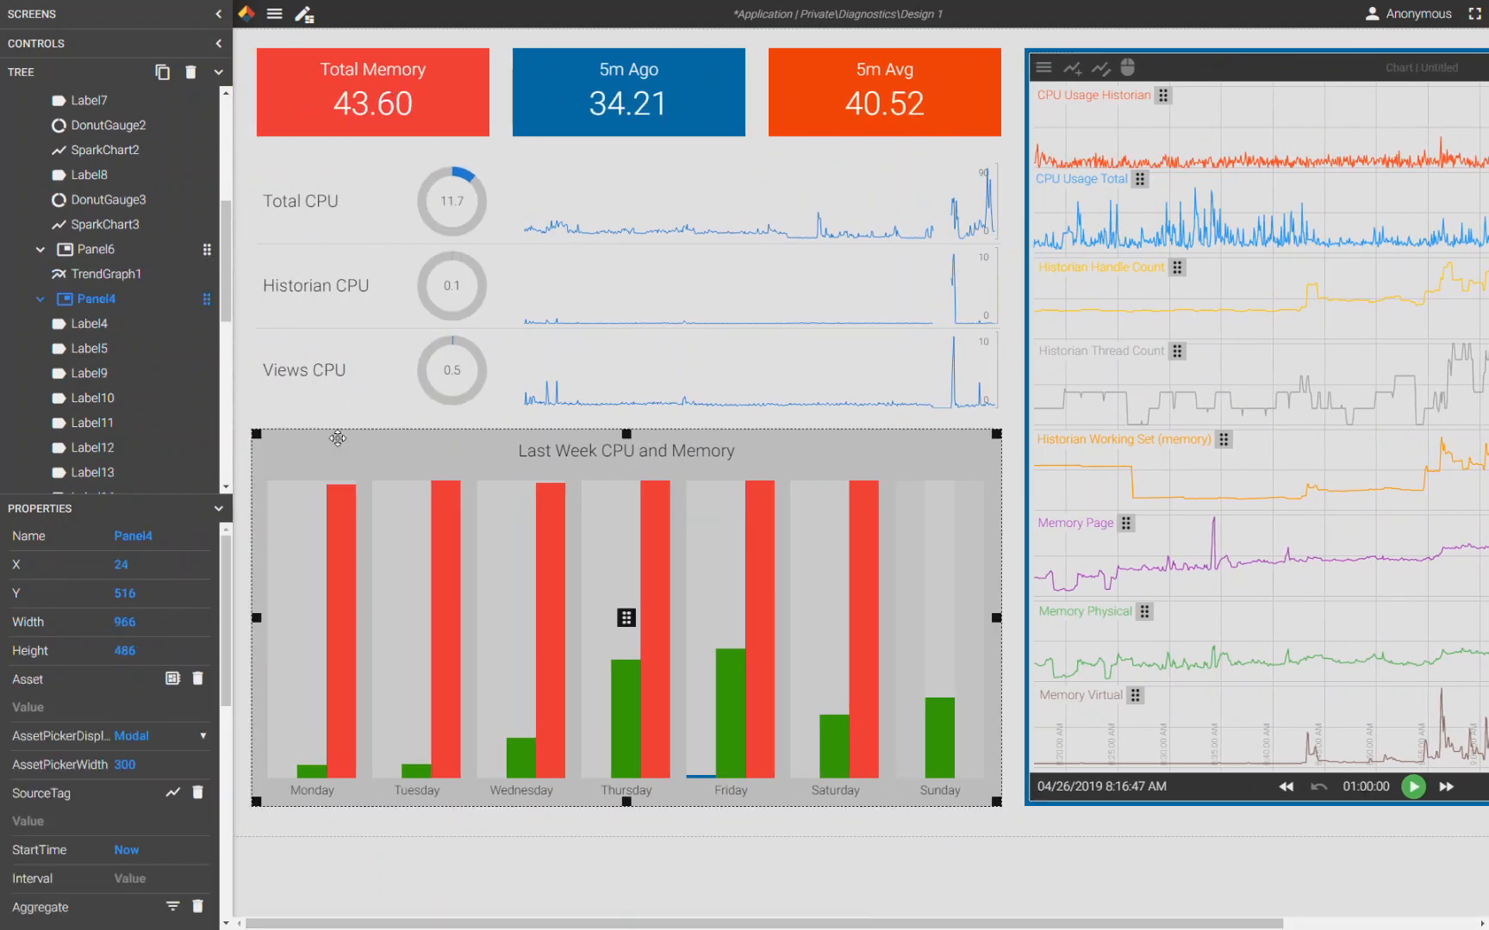
{"action": "left_click", "coordinate": [592, 443]}
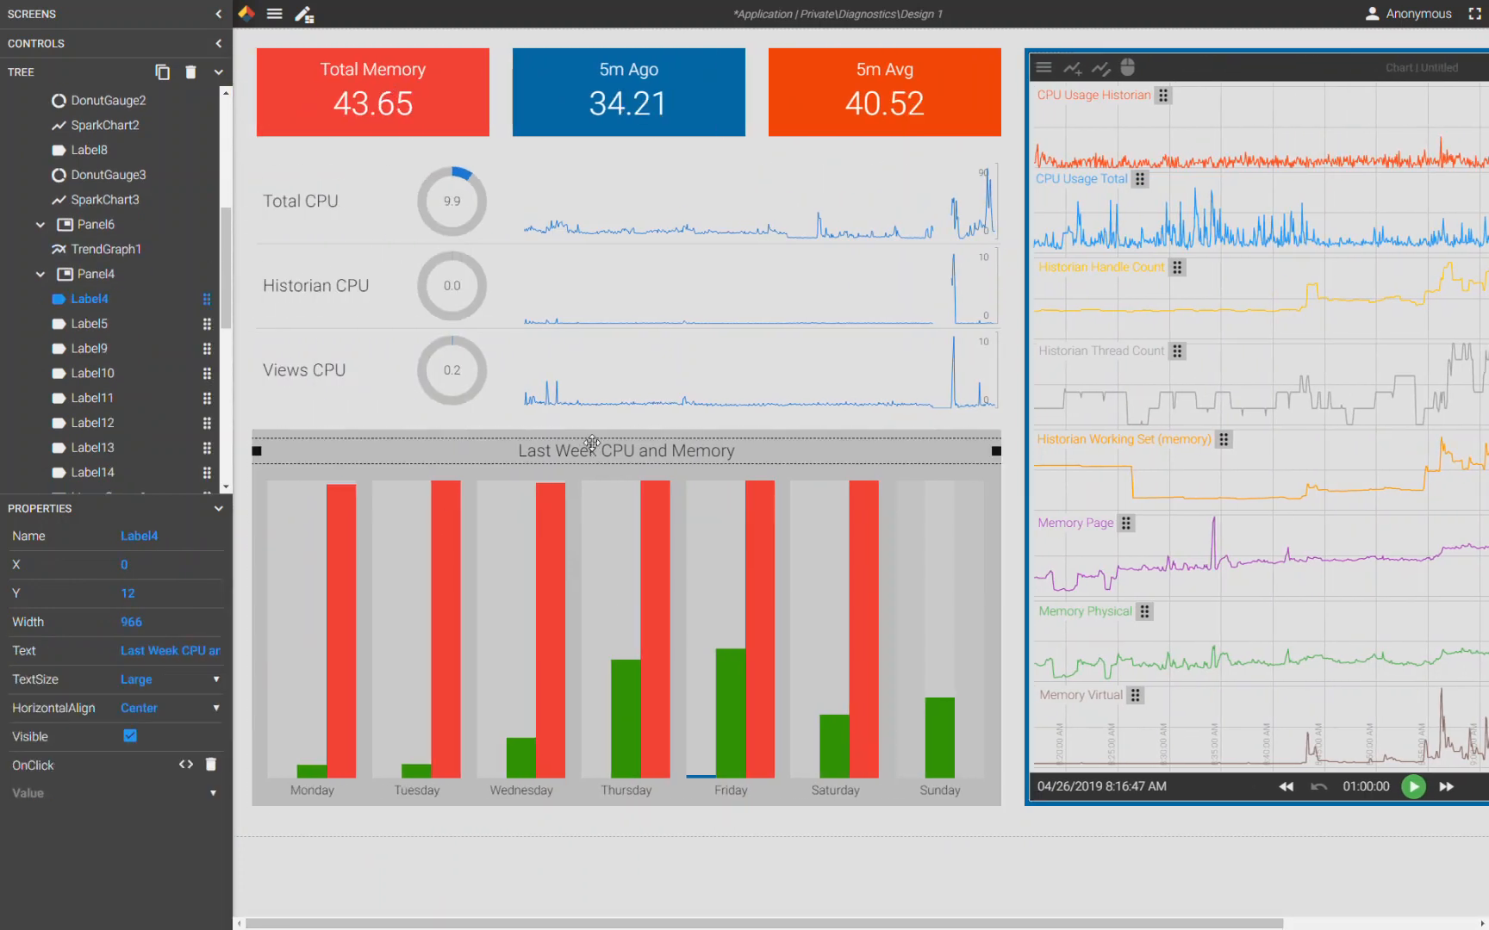
{"action": "left_click", "coordinate": [270, 539]}
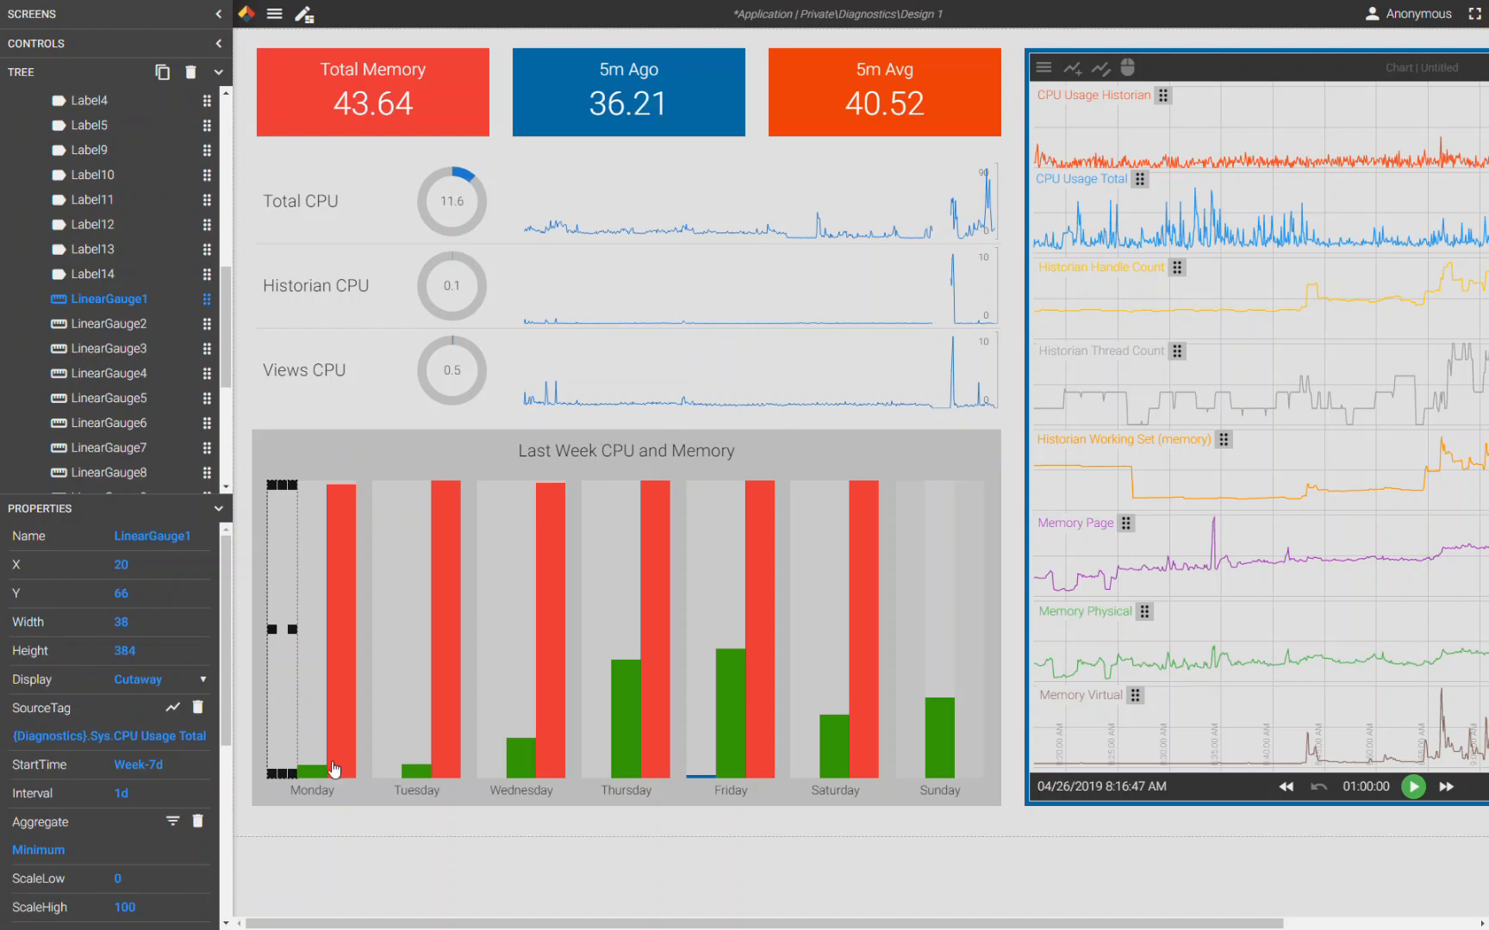
{"action": "left_click", "coordinate": [318, 545]}
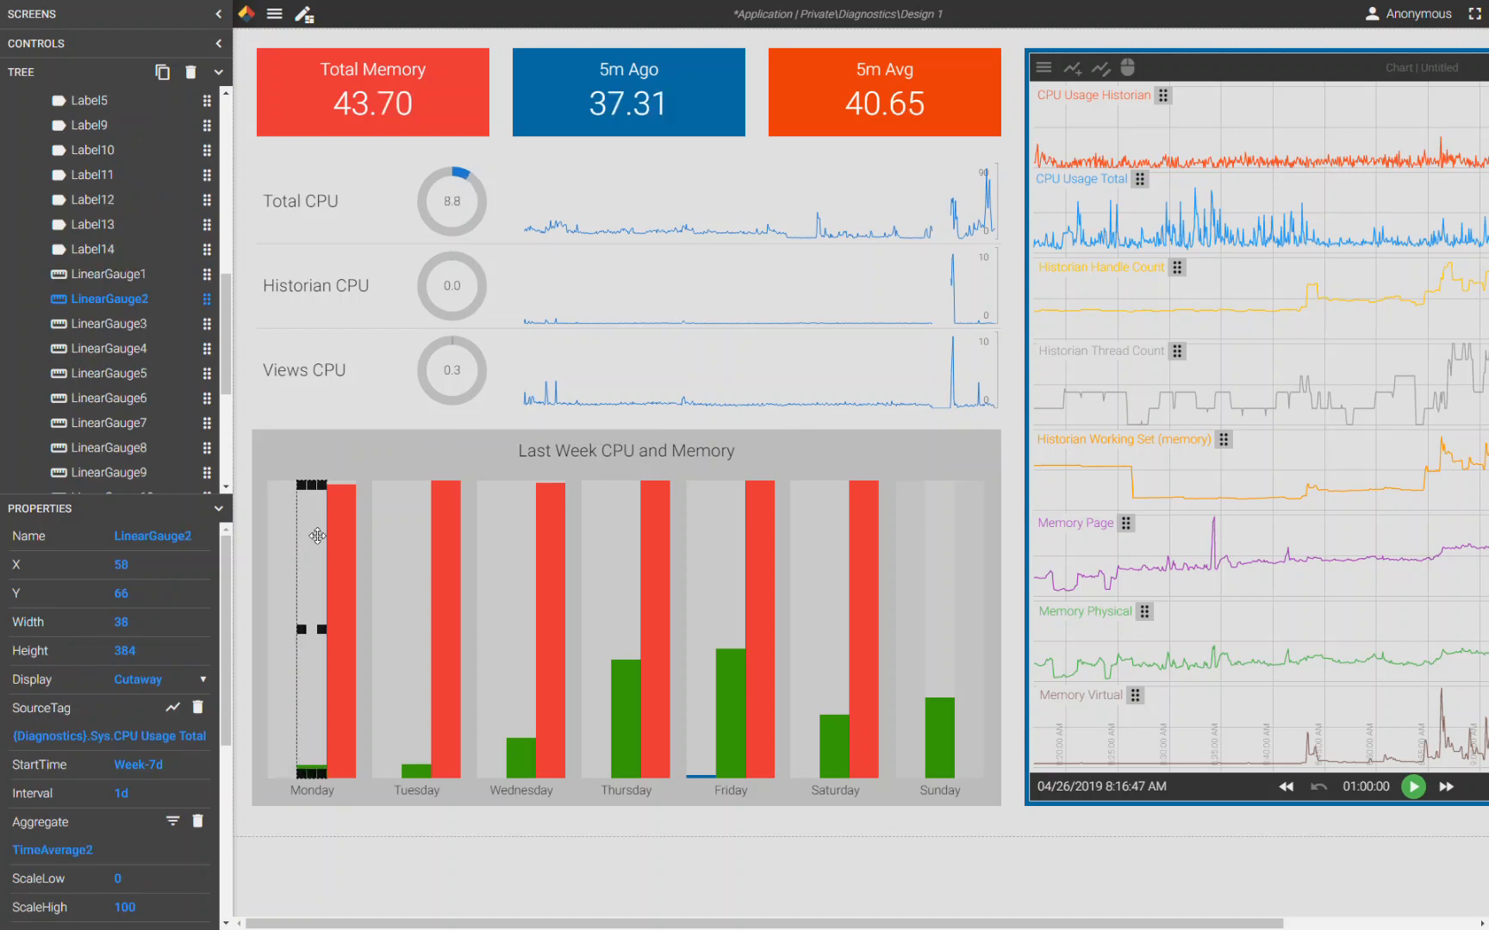
{"action": "left_click", "coordinate": [336, 552]}
{"action": "left_click", "coordinate": [381, 535]}
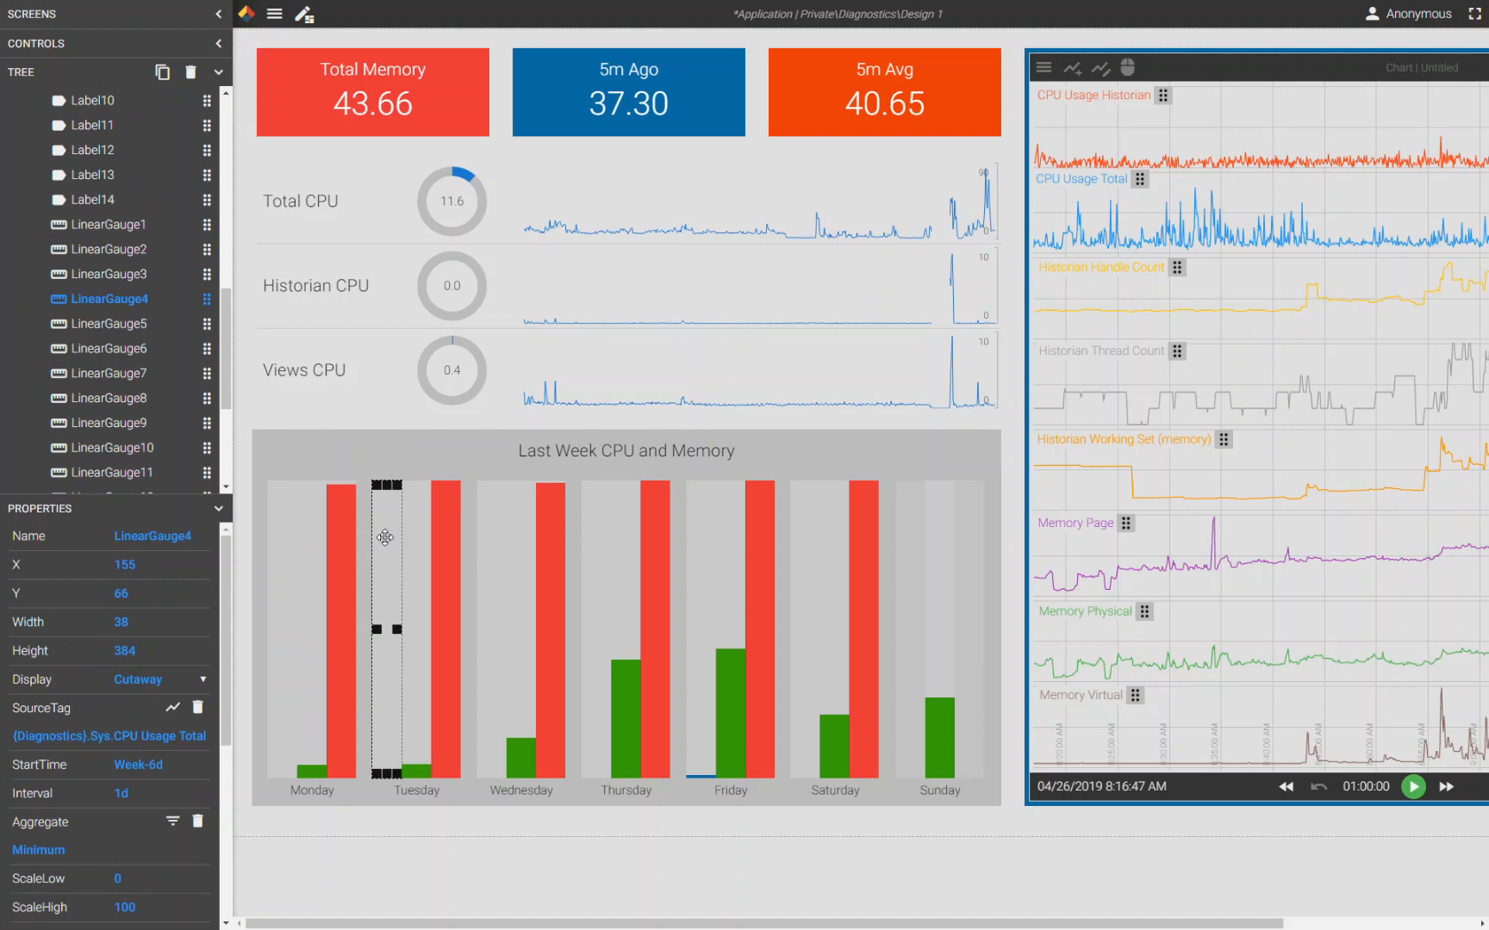
{"action": "left_click", "coordinate": [420, 560]}
{"action": "left_click", "coordinate": [444, 559]}
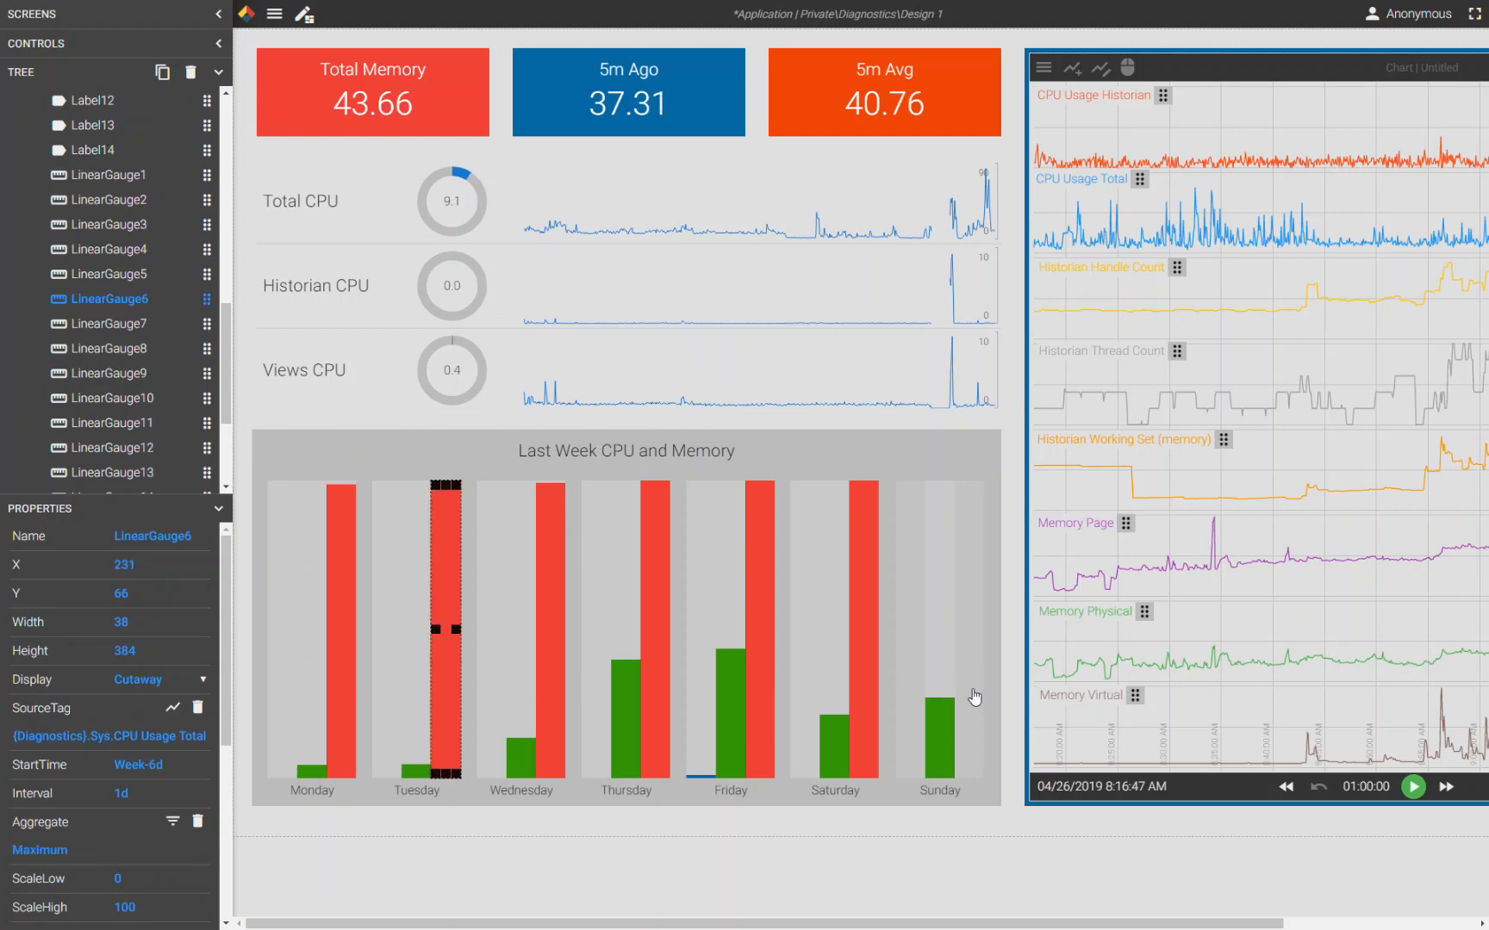
- Inspect the Friday column's linear gauges, comparing their source tag, start time and aggregate settings
{"action": "left_click", "coordinate": [696, 715]}
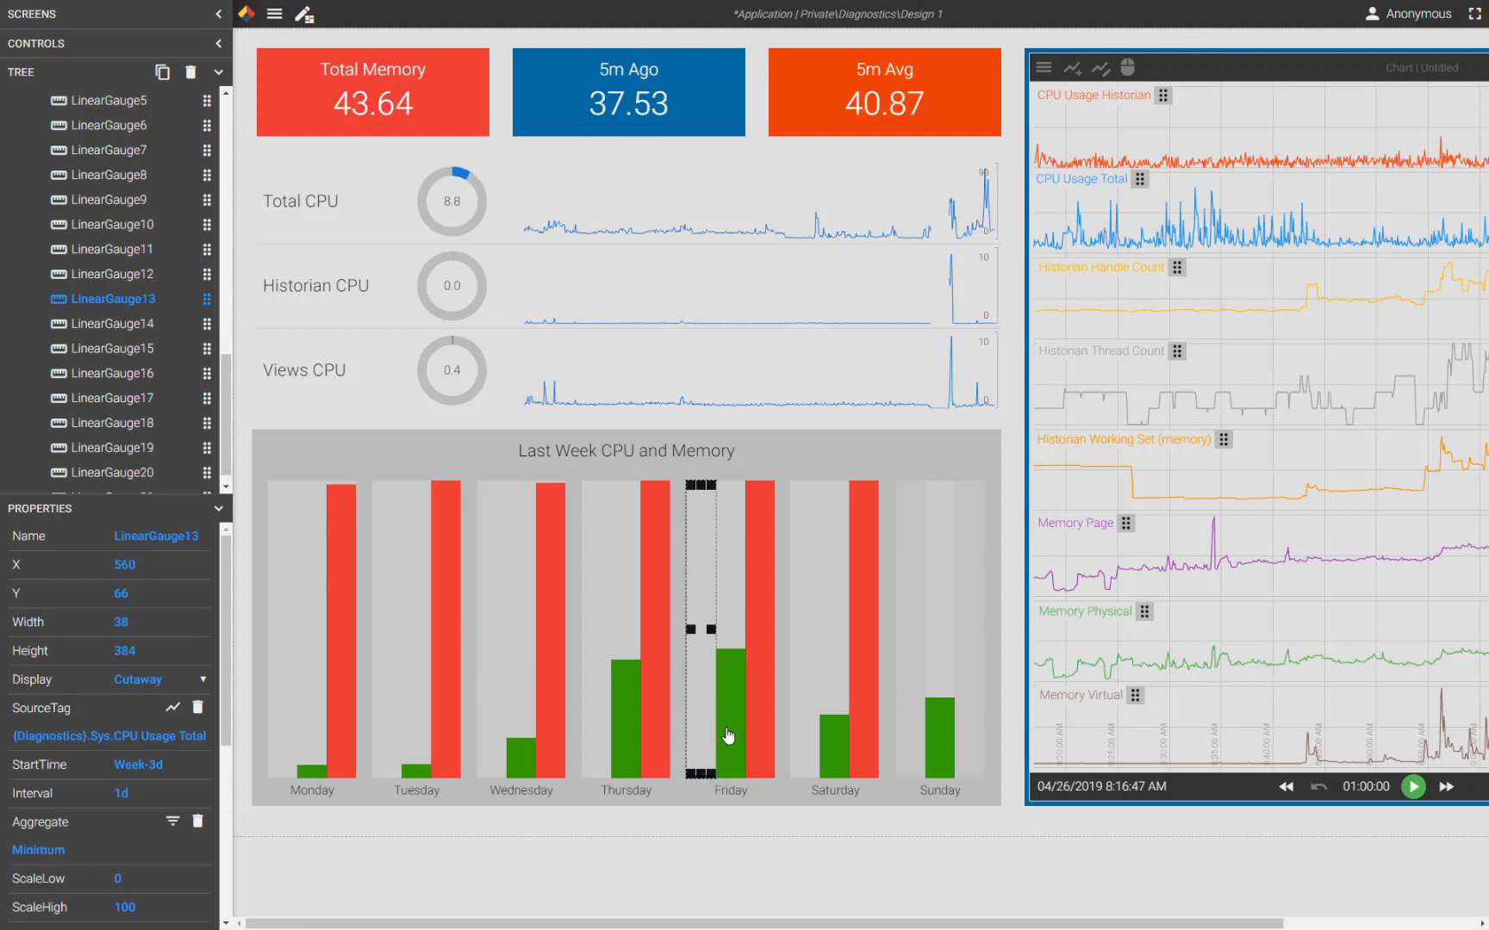
{"action": "left_click", "coordinate": [728, 734]}
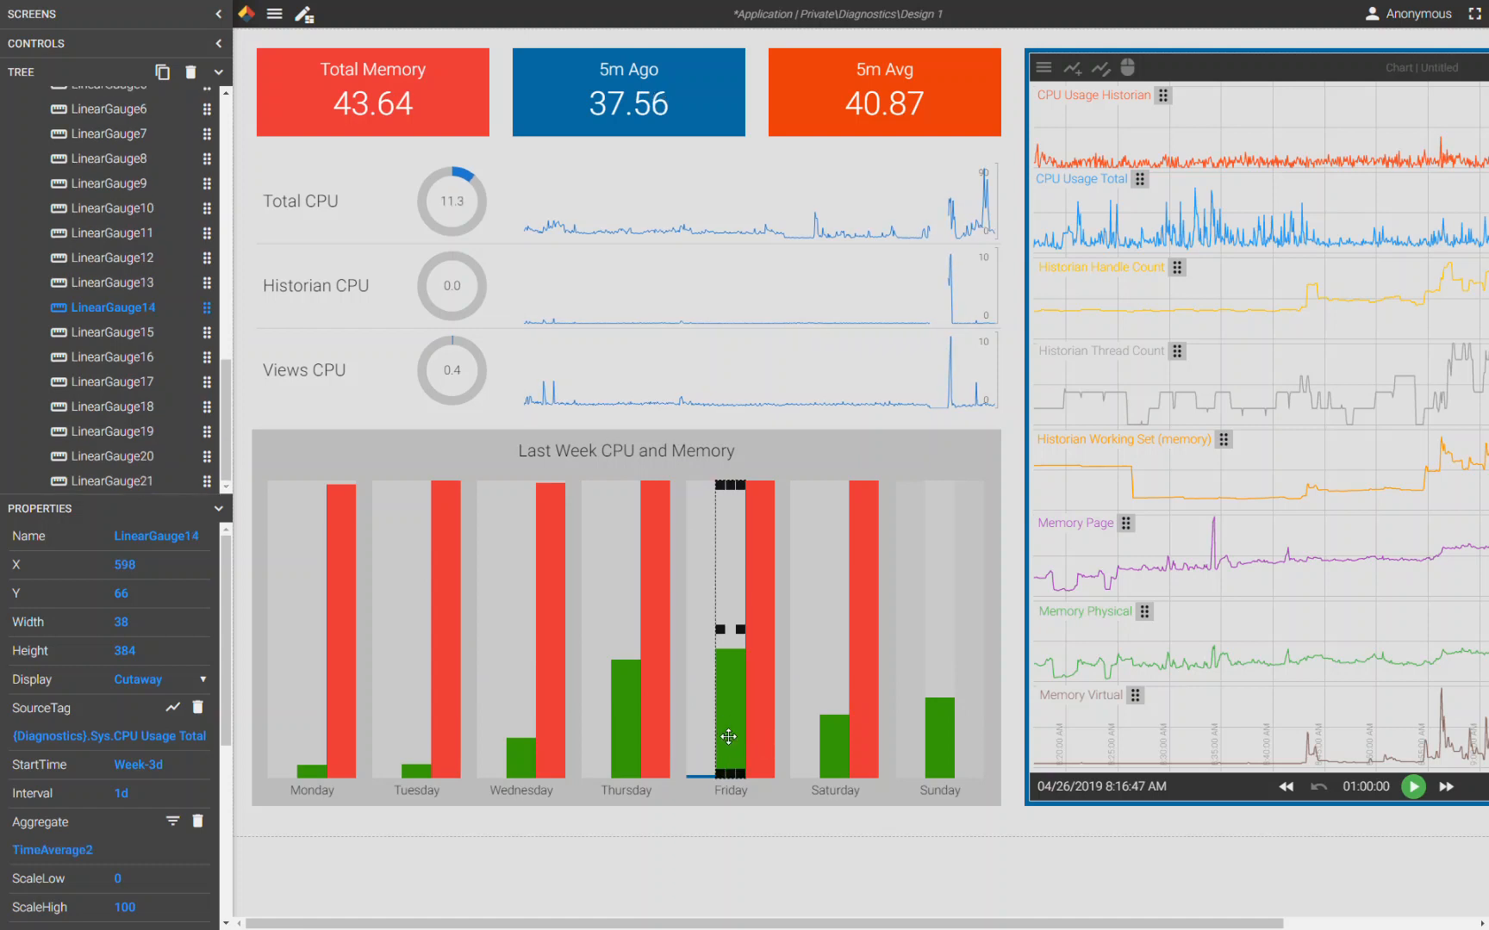
{"action": "left_click", "coordinate": [758, 699]}
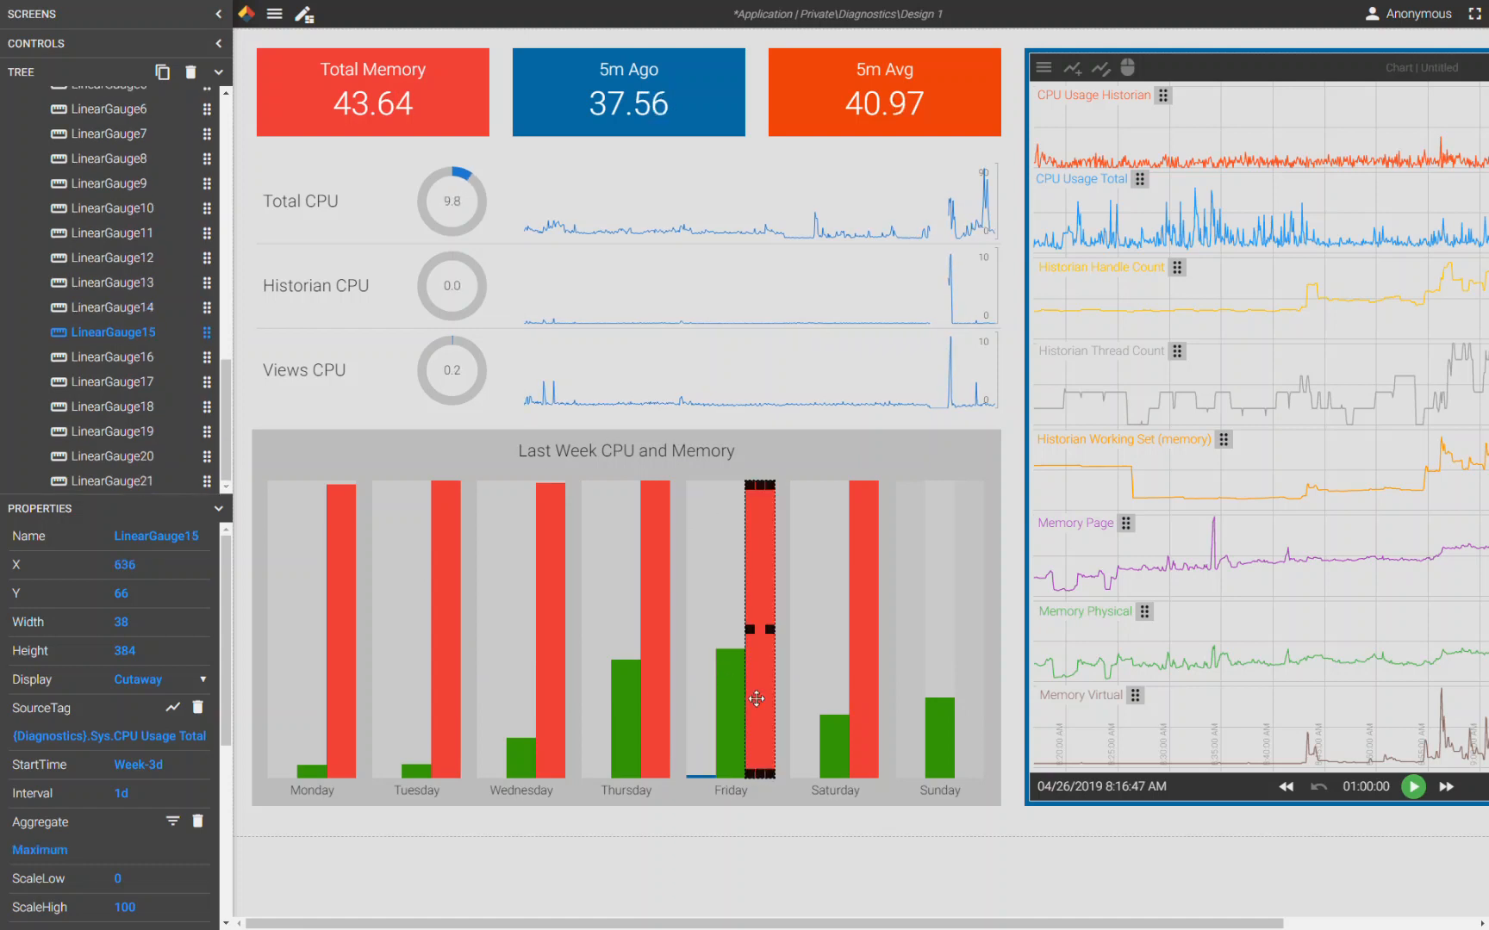
{"action": "left_click", "coordinate": [718, 745]}
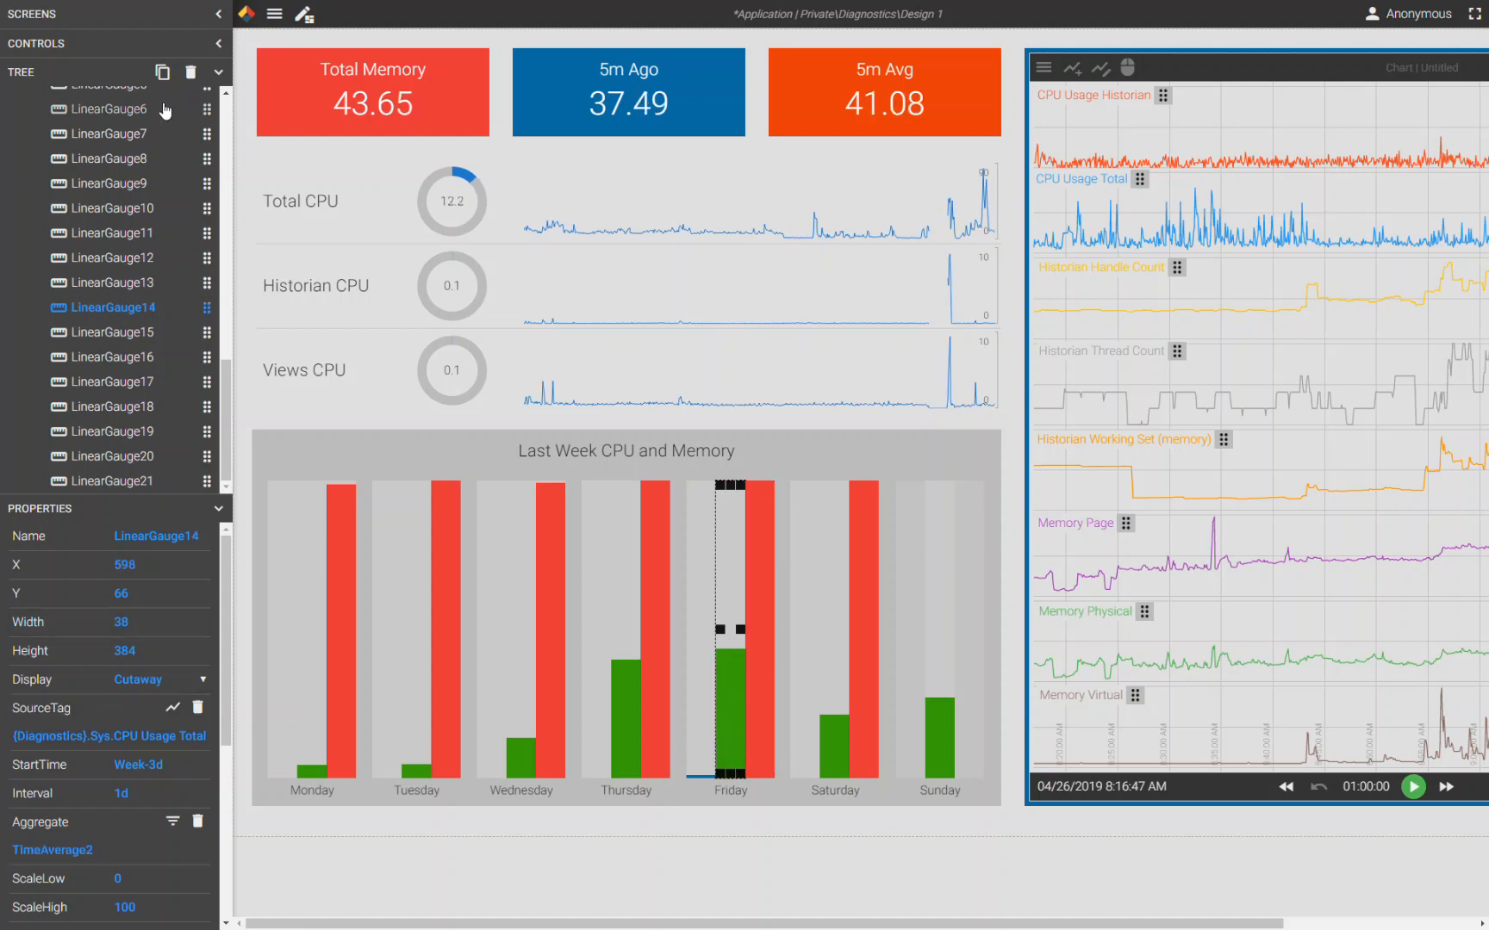
{"action": "left_click", "coordinate": [218, 72]}
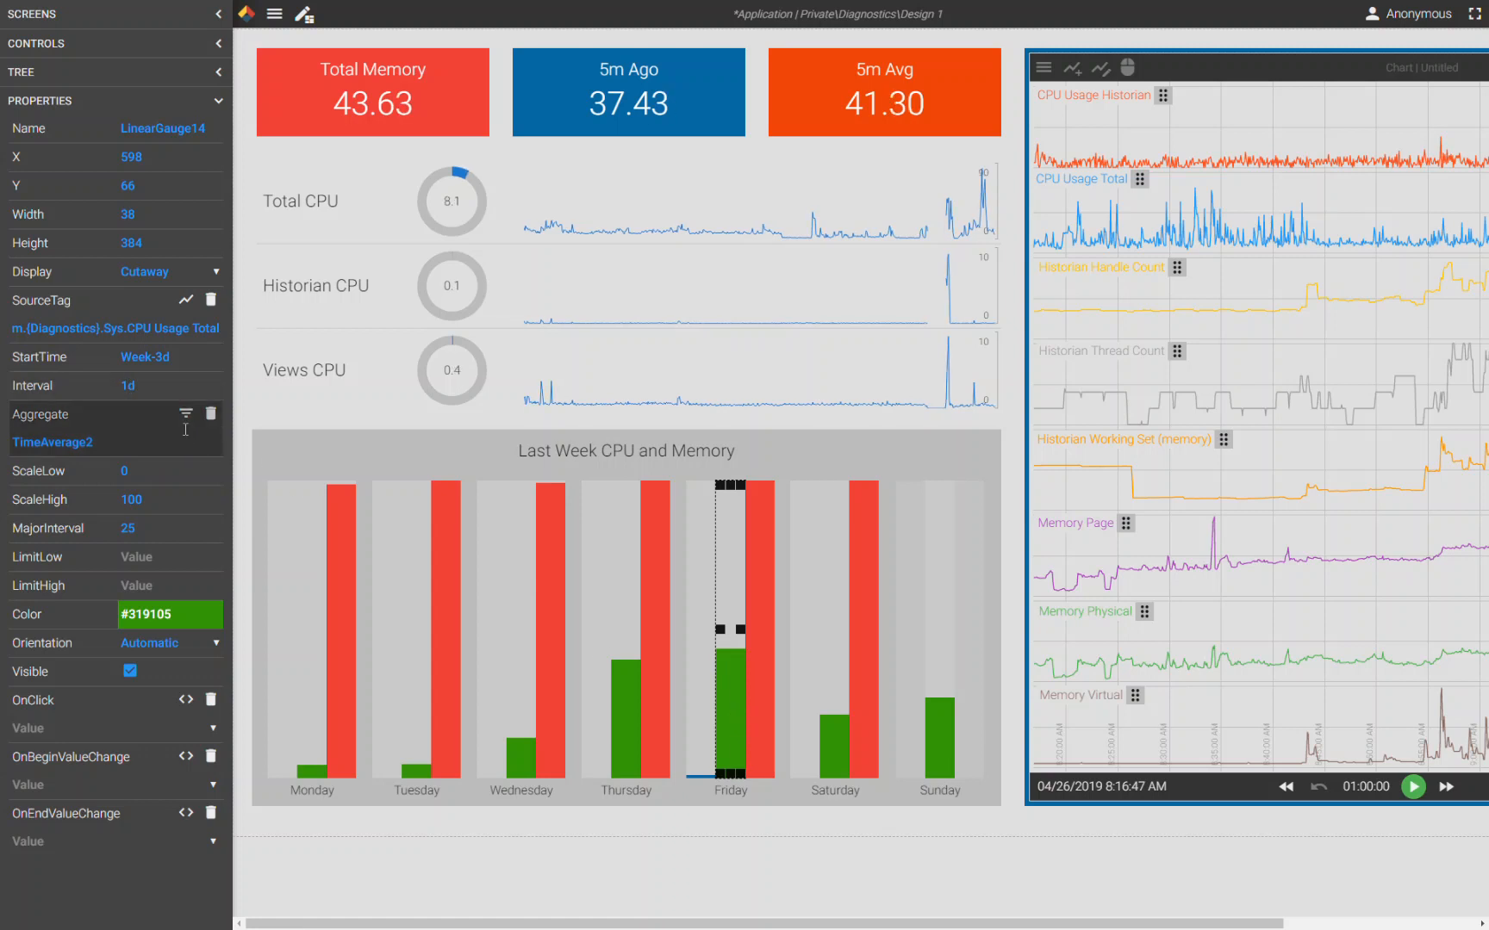
- Review the available aggregate options for the Friday maximum-value gauge without applying a change
{"action": "left_click", "coordinate": [702, 698]}
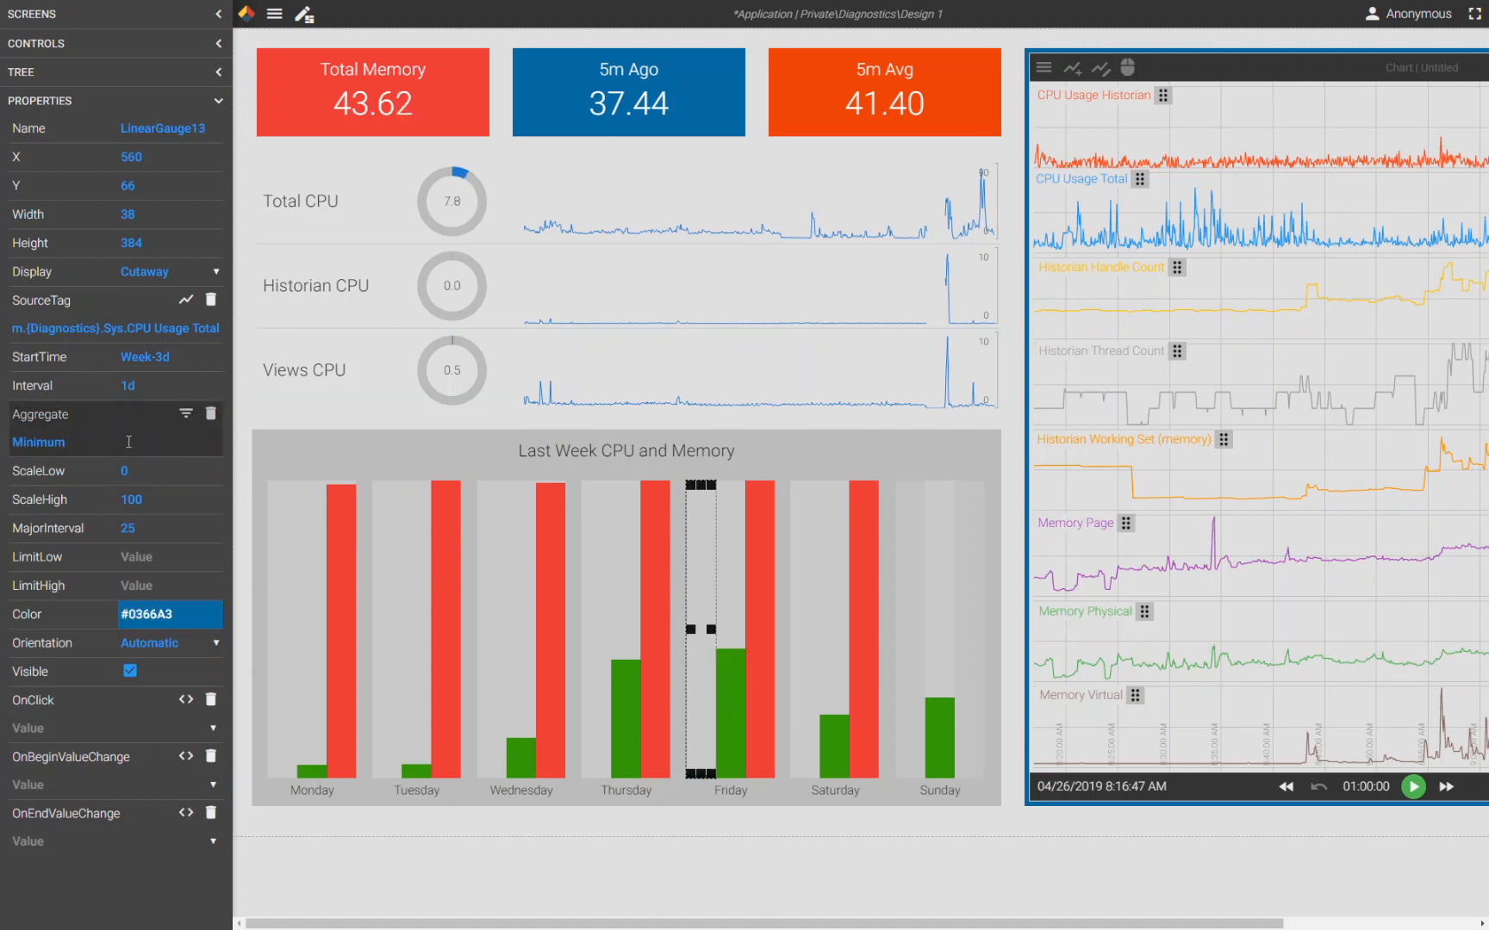
{"action": "left_click", "coordinate": [752, 605]}
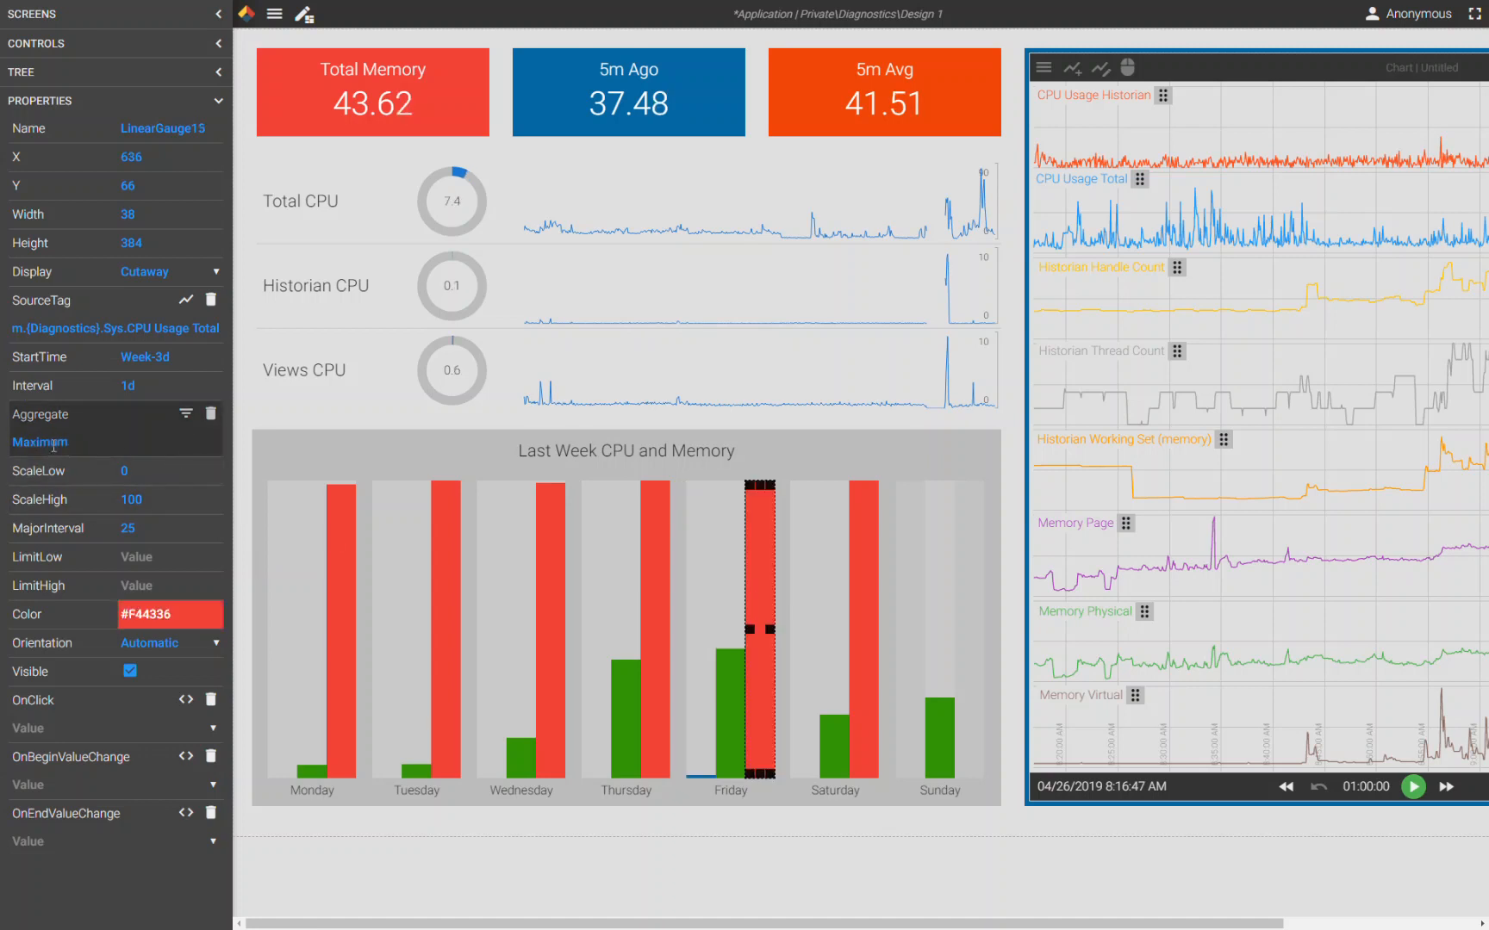
{"action": "left_click", "coordinate": [186, 414]}
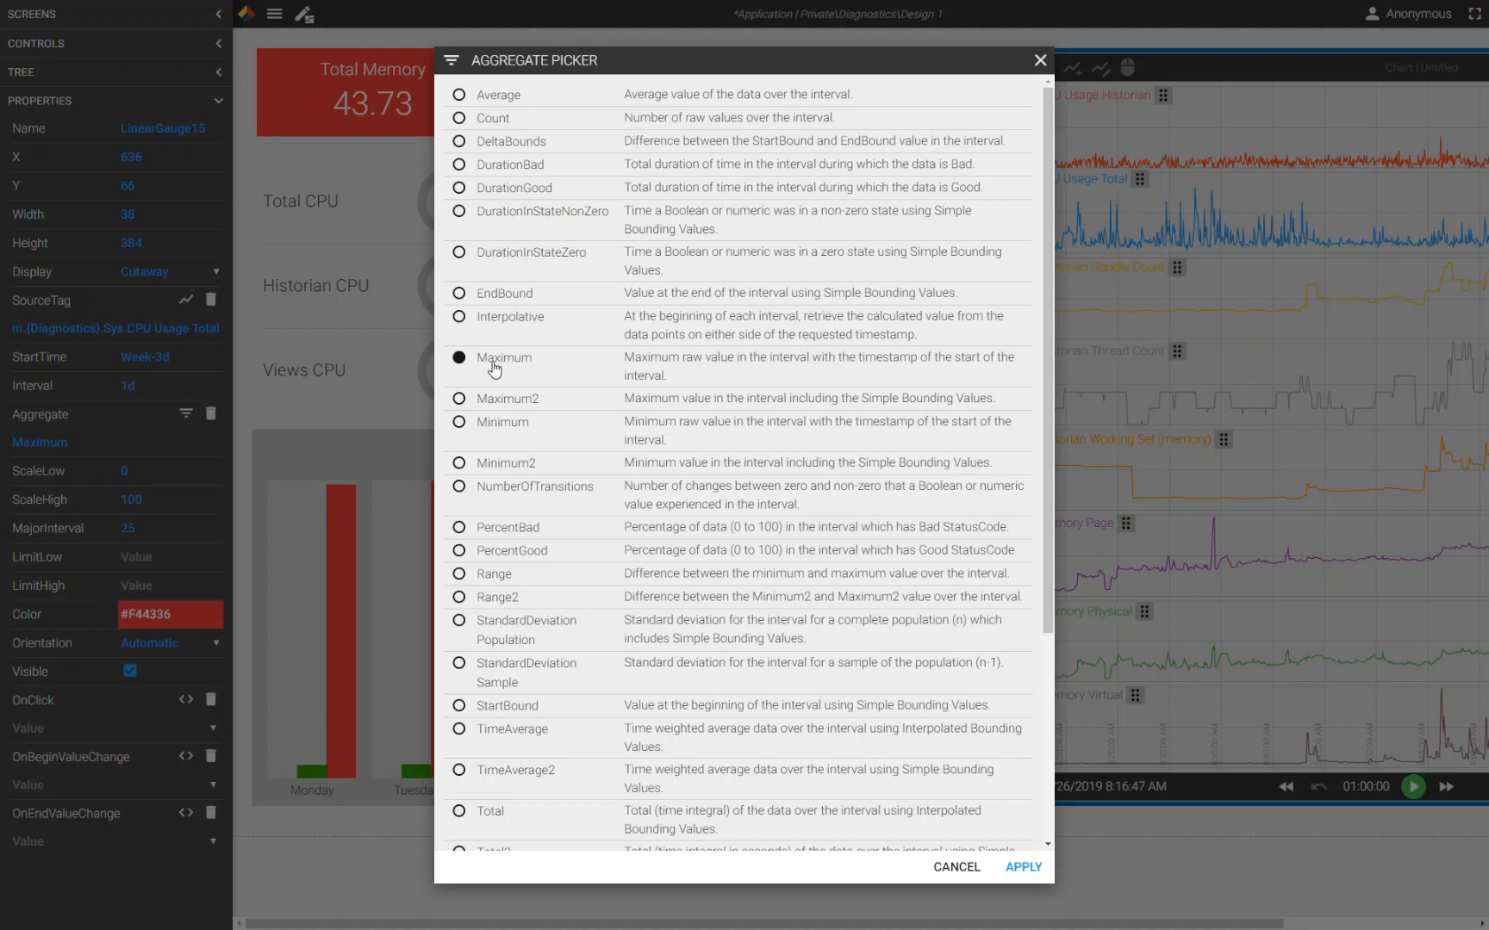
{"action": "scroll", "coordinate": [555, 564], "scroll_direction": "down", "scroll_amount": 5}
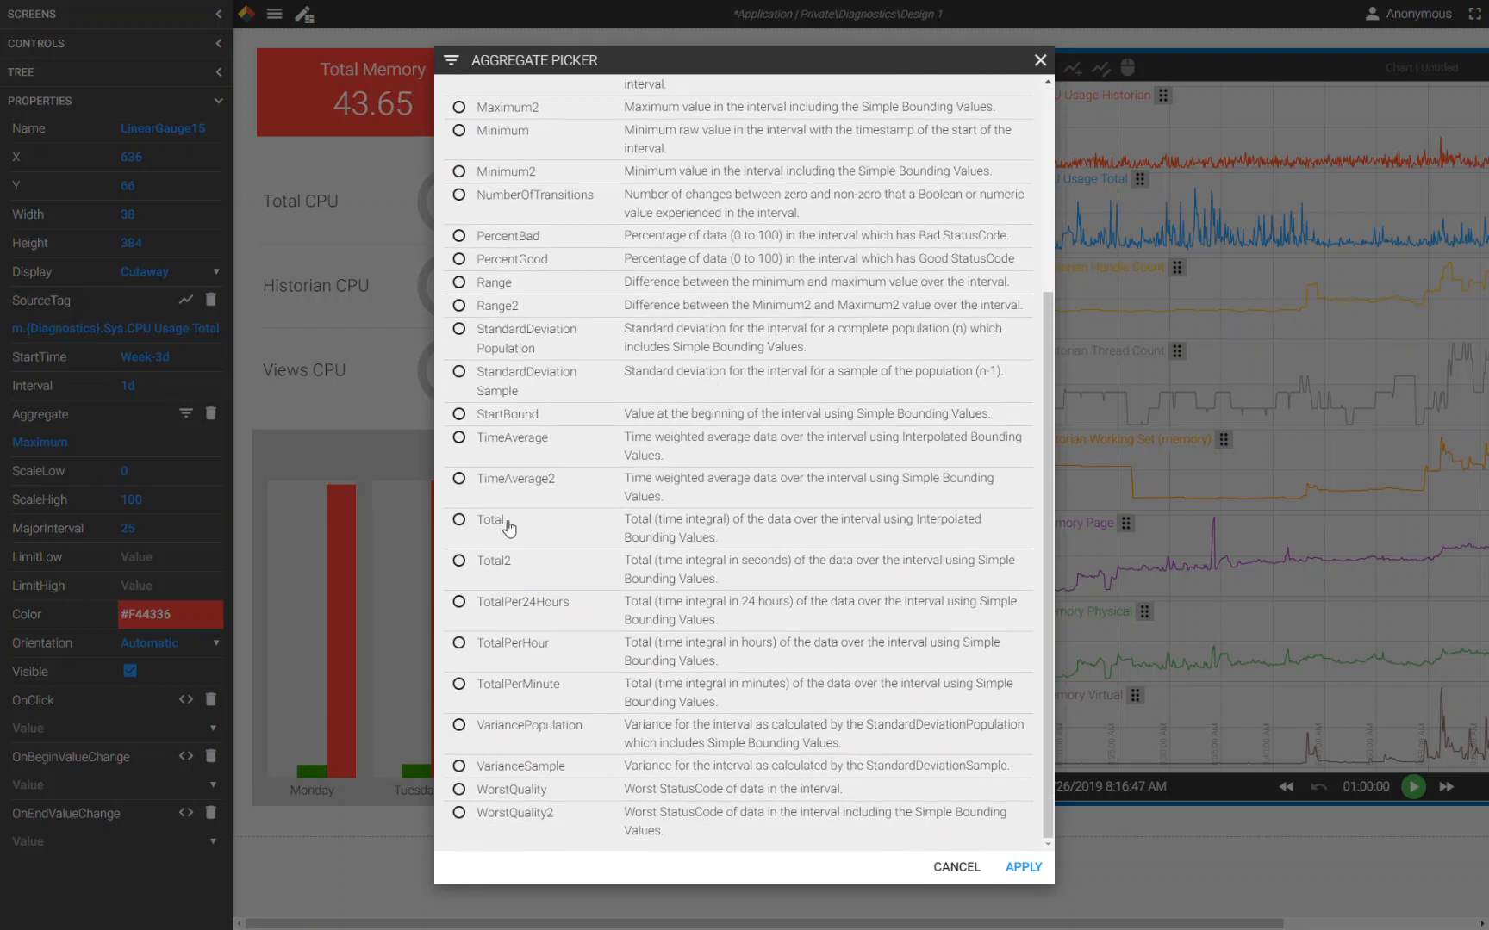
{"action": "left_click", "coordinate": [958, 868]}
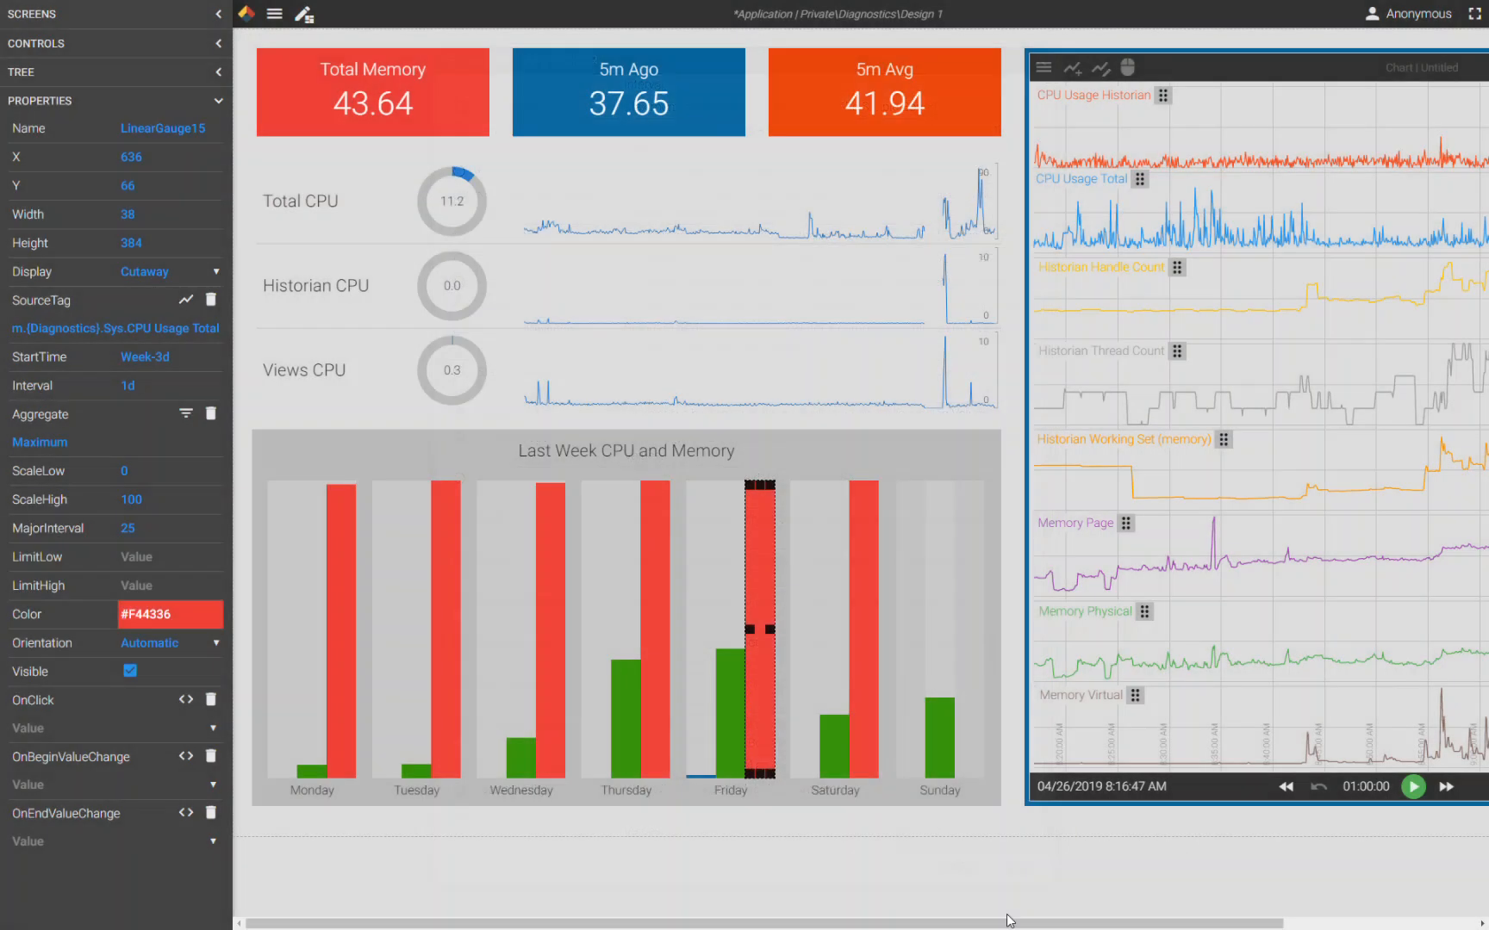
- Leave edit mode, discard the unsaved changes and open the Design 2 application
{"action": "left_click", "coordinate": [304, 13]}
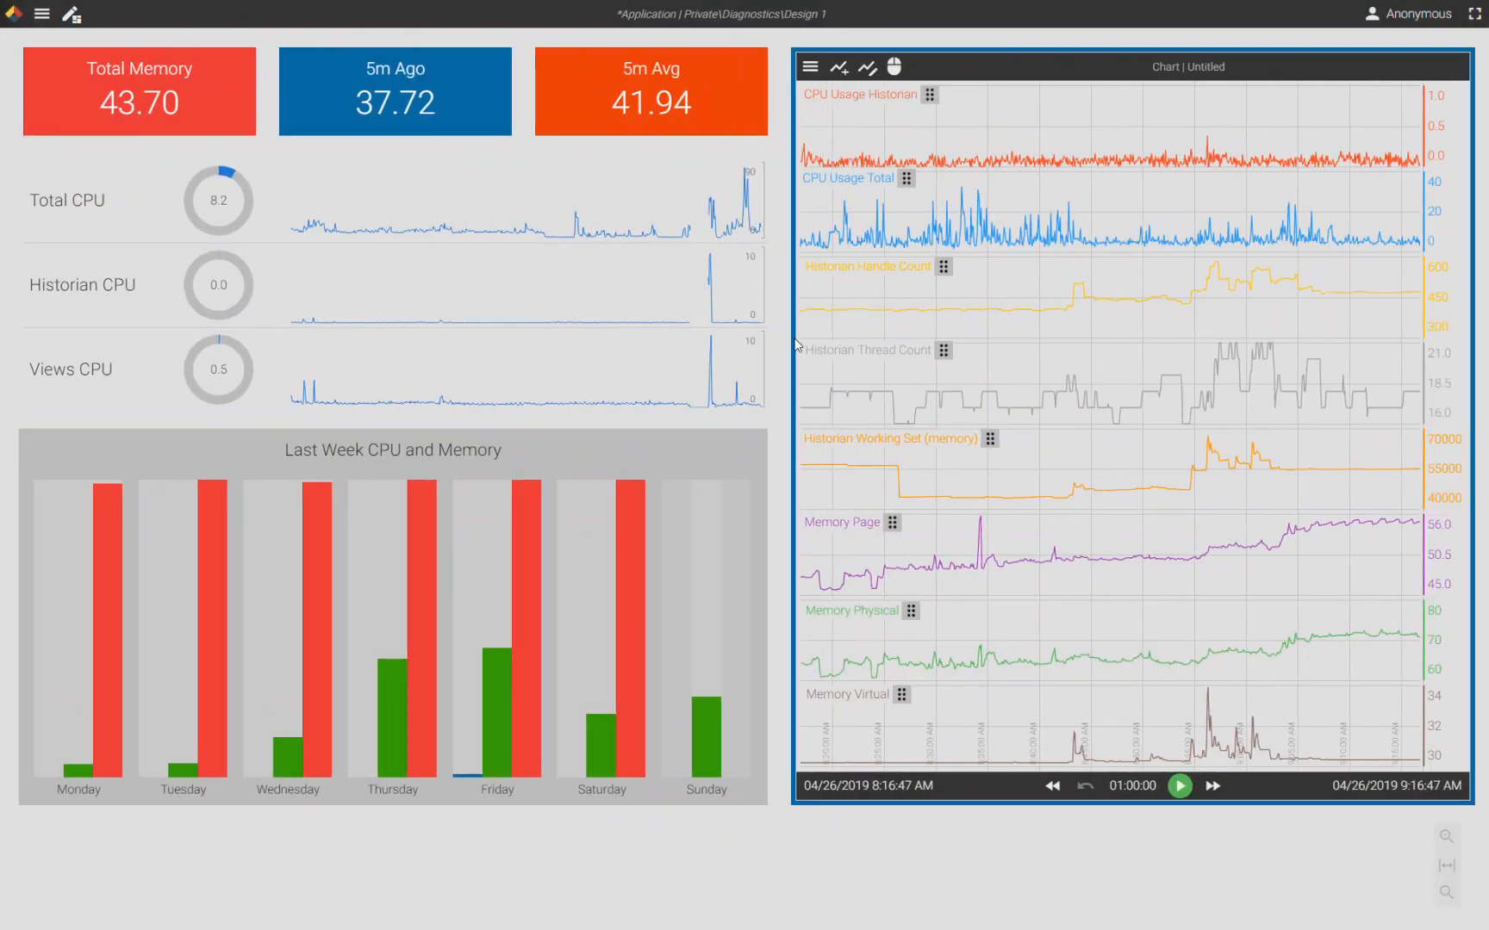
{"action": "left_click", "coordinate": [41, 12]}
{"action": "left_click", "coordinate": [52, 43]}
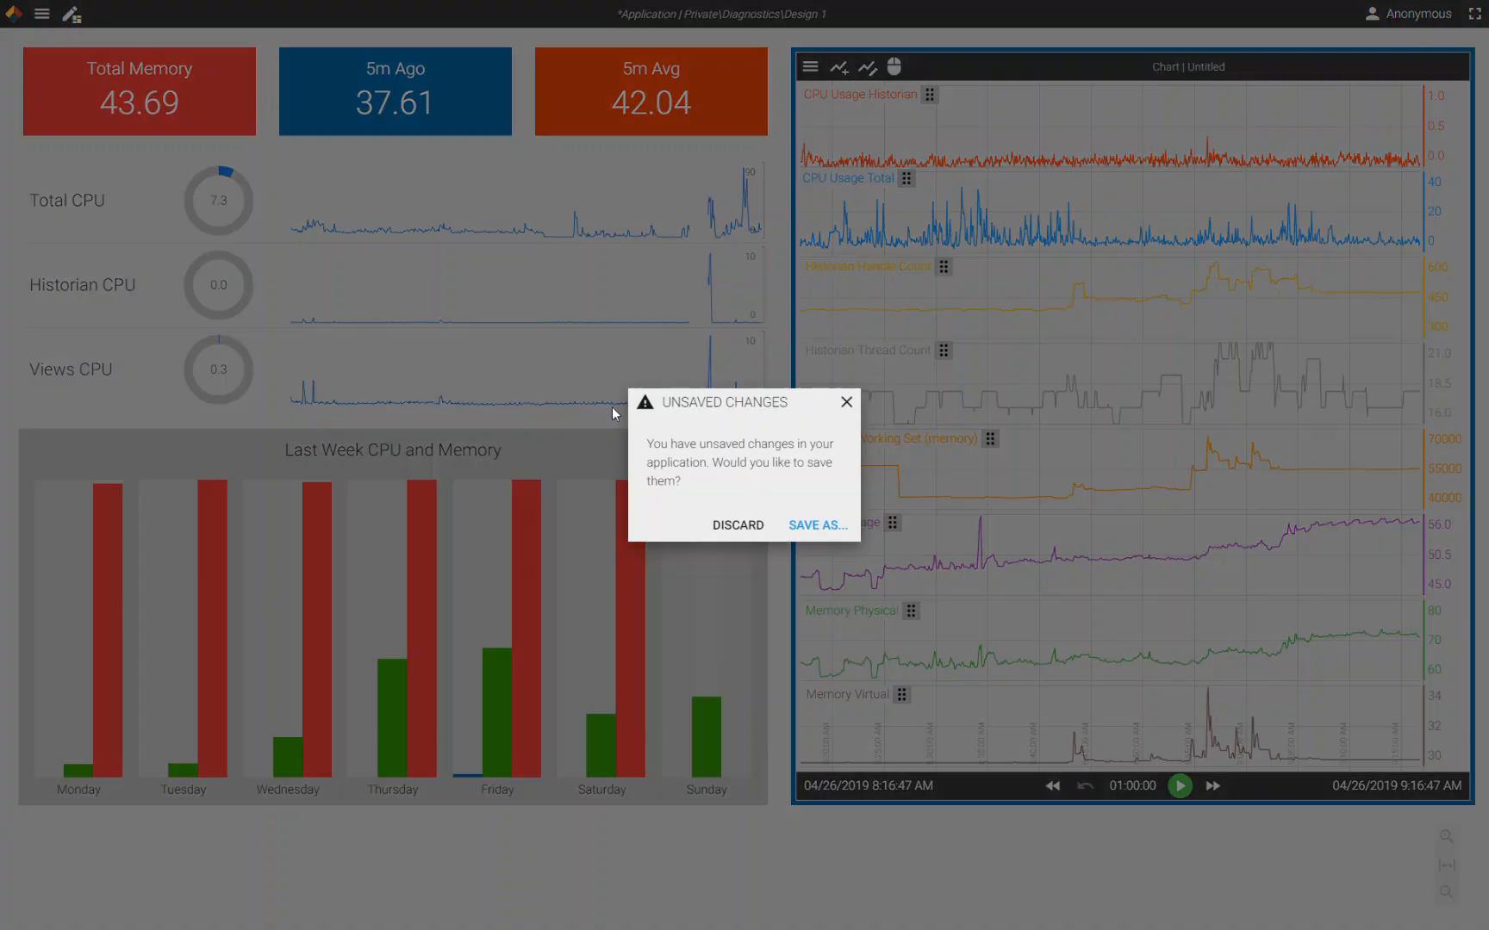
{"action": "left_click", "coordinate": [752, 526]}
{"action": "left_click", "coordinate": [715, 443]}
{"action": "left_click", "coordinate": [1062, 680]}
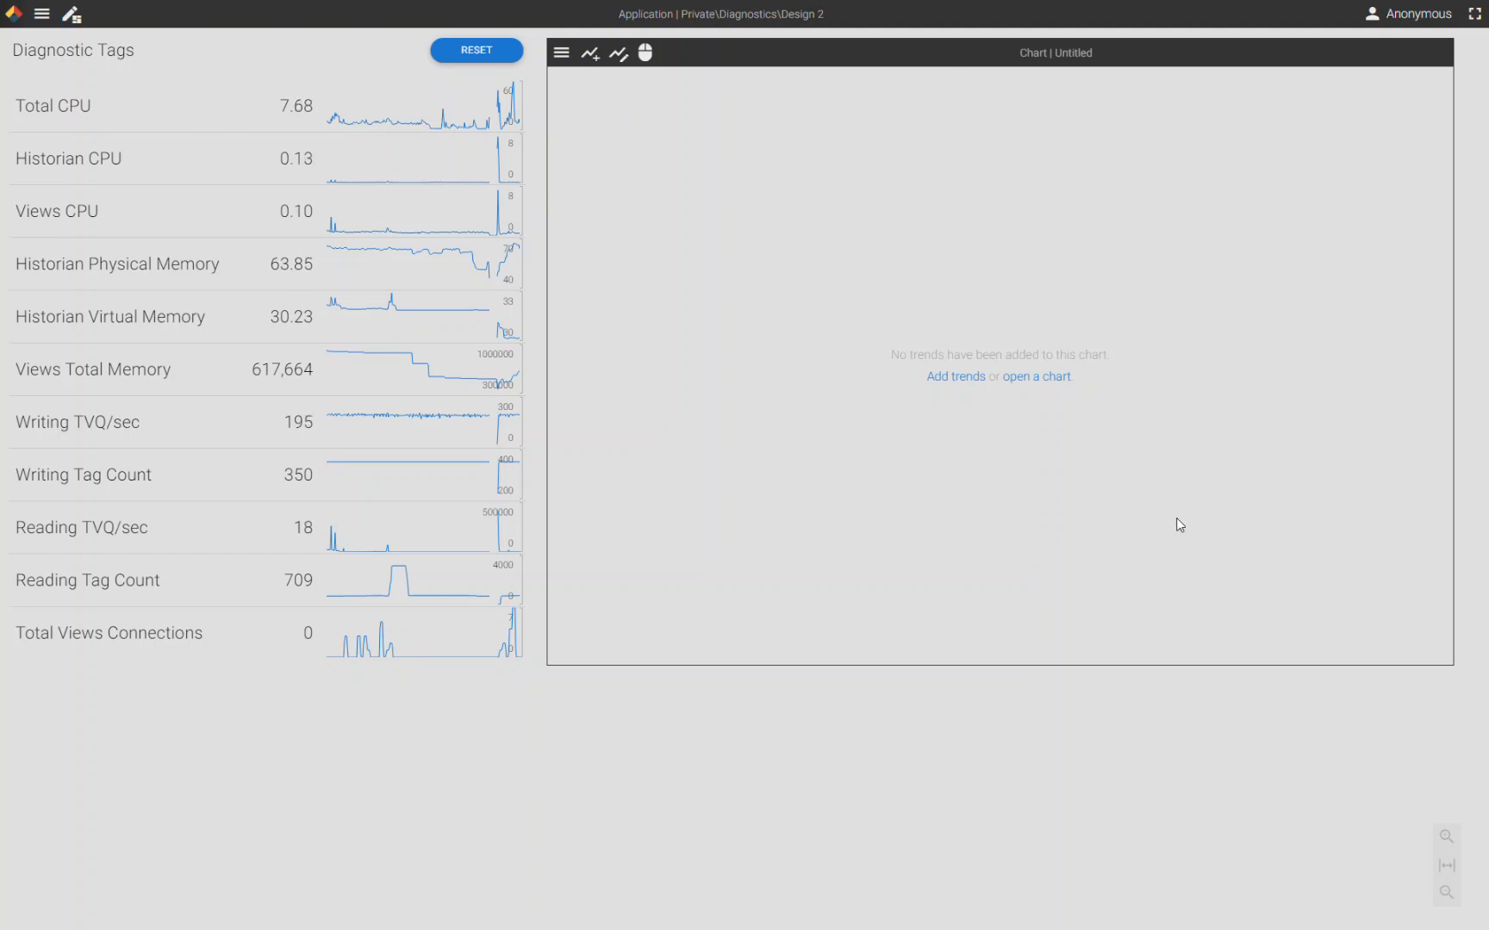
- Inspect the Total CPU value box's properties and its OnClick script, then leave edit mode
{"action": "left_click", "coordinate": [69, 15]}
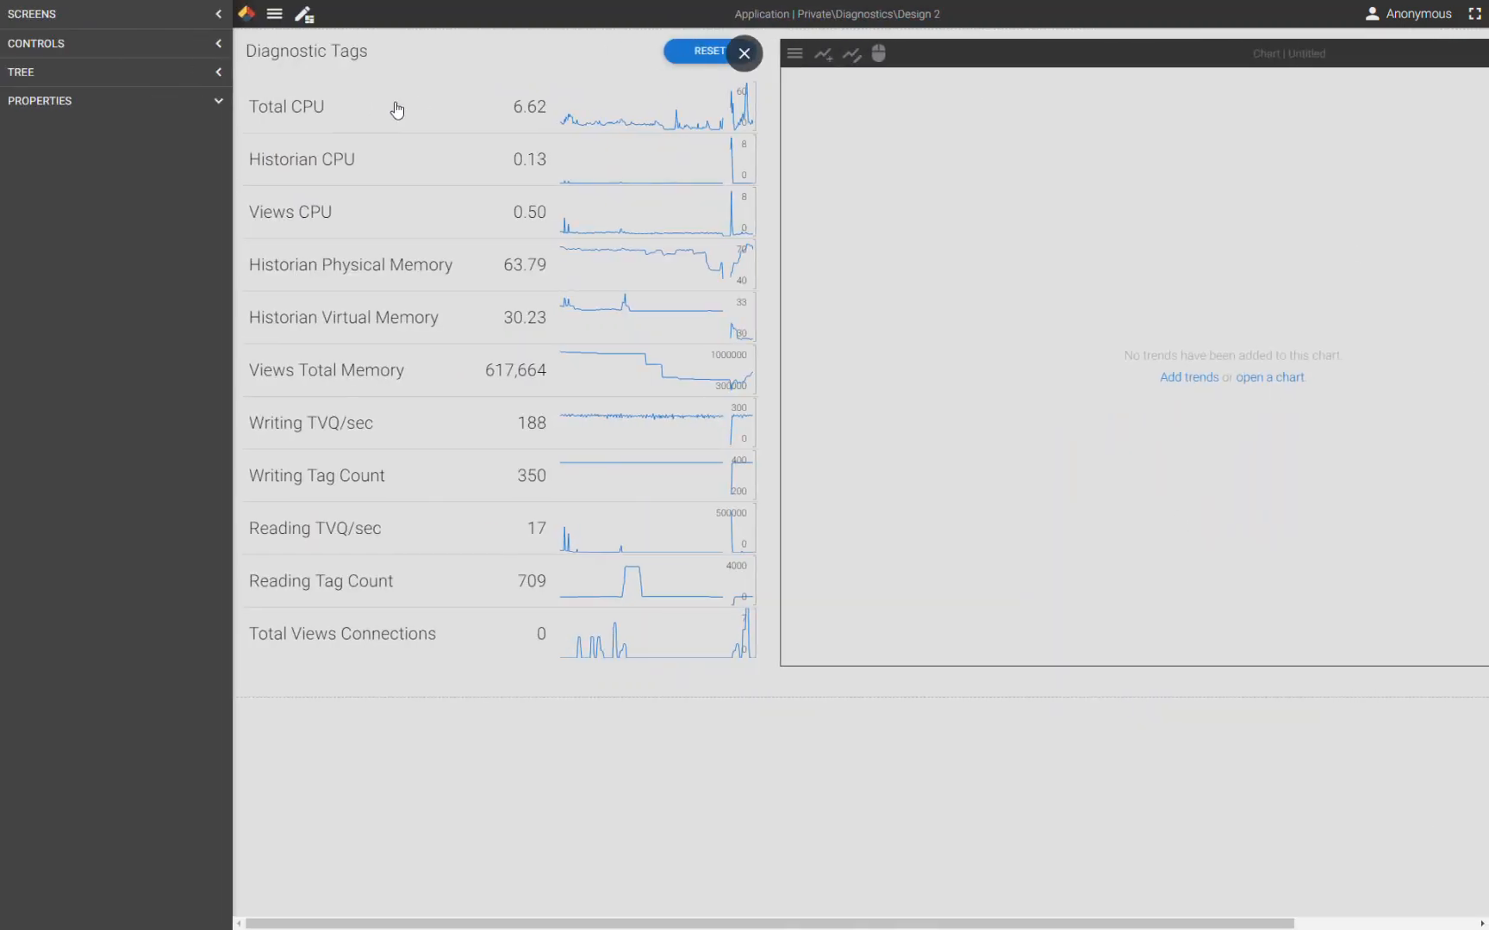
{"action": "left_click", "coordinate": [504, 129]}
{"action": "left_click", "coordinate": [528, 118]}
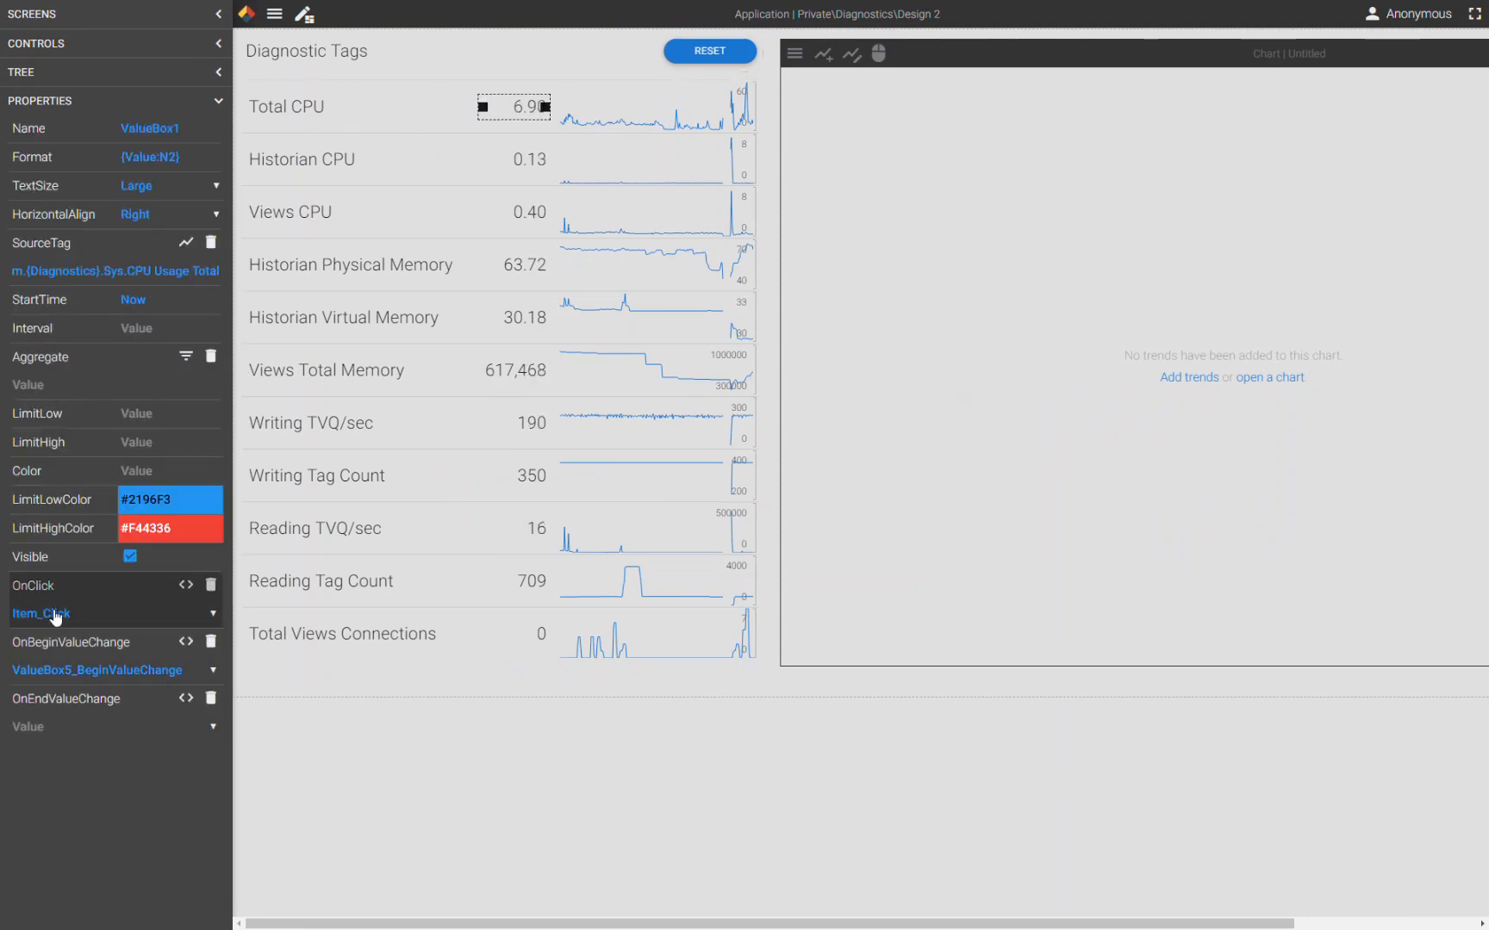
{"action": "left_click", "coordinate": [187, 586]}
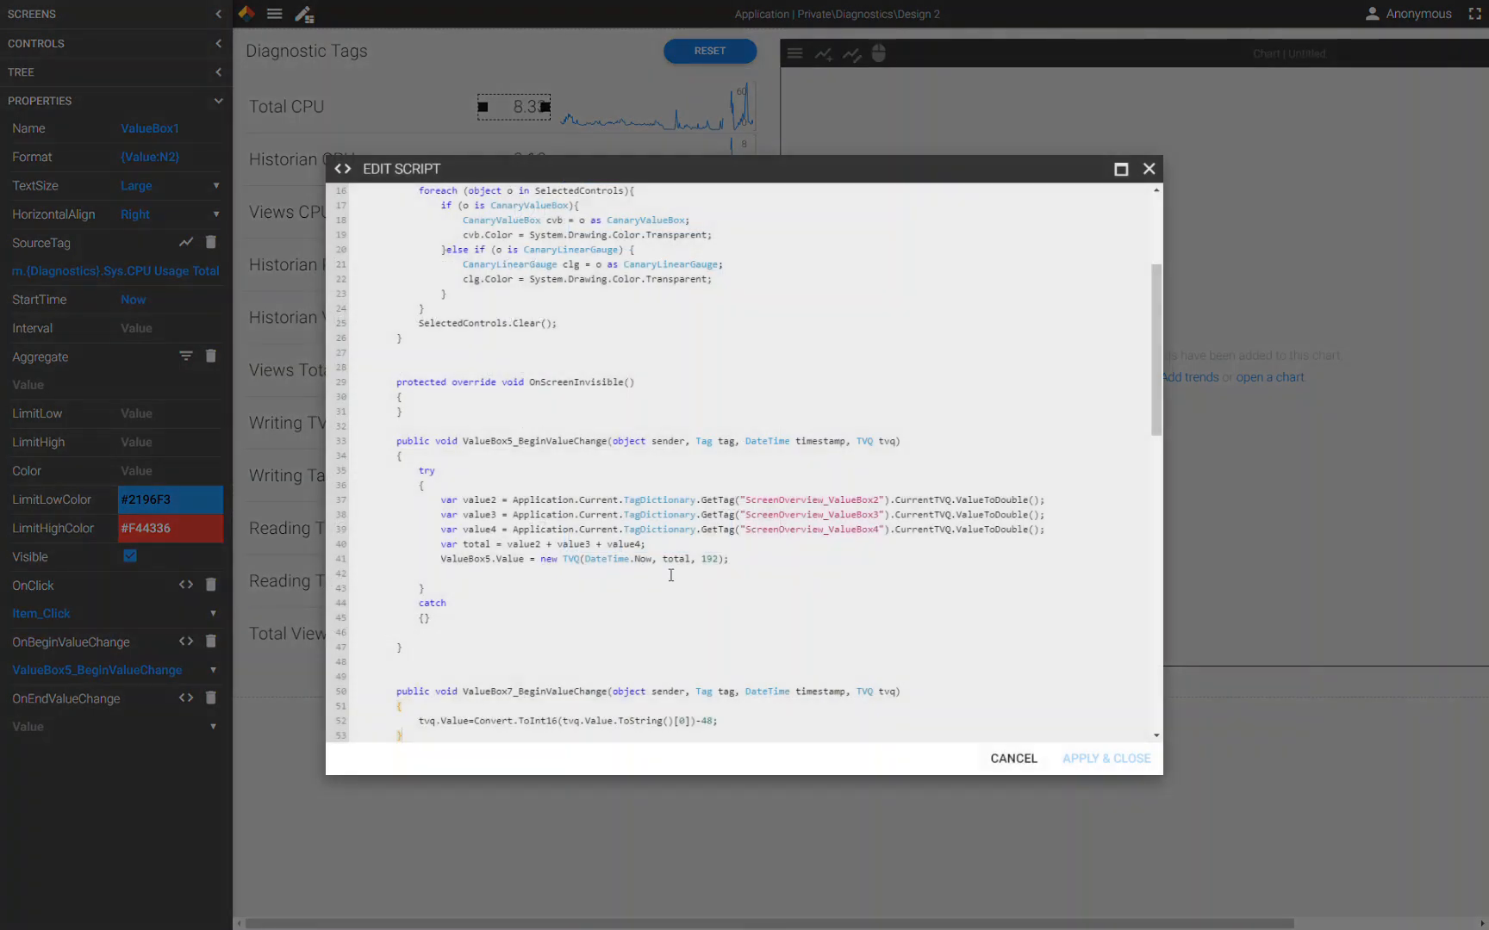
{"action": "scroll", "coordinate": [764, 583], "scroll_direction": "down", "scroll_amount": 9}
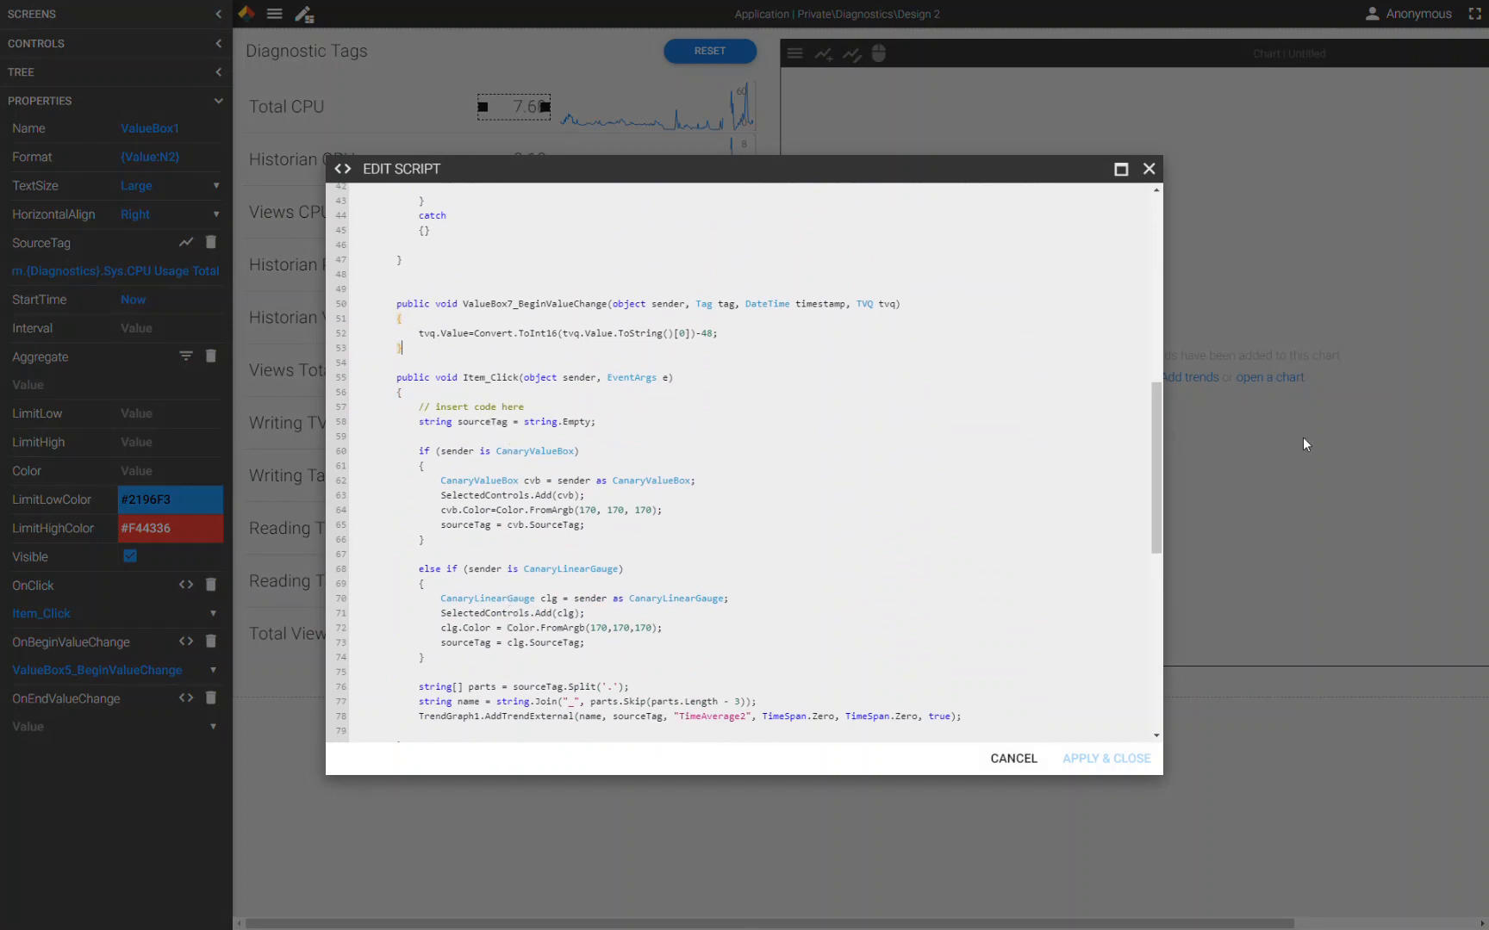
{"action": "left_click", "coordinate": [1013, 758]}
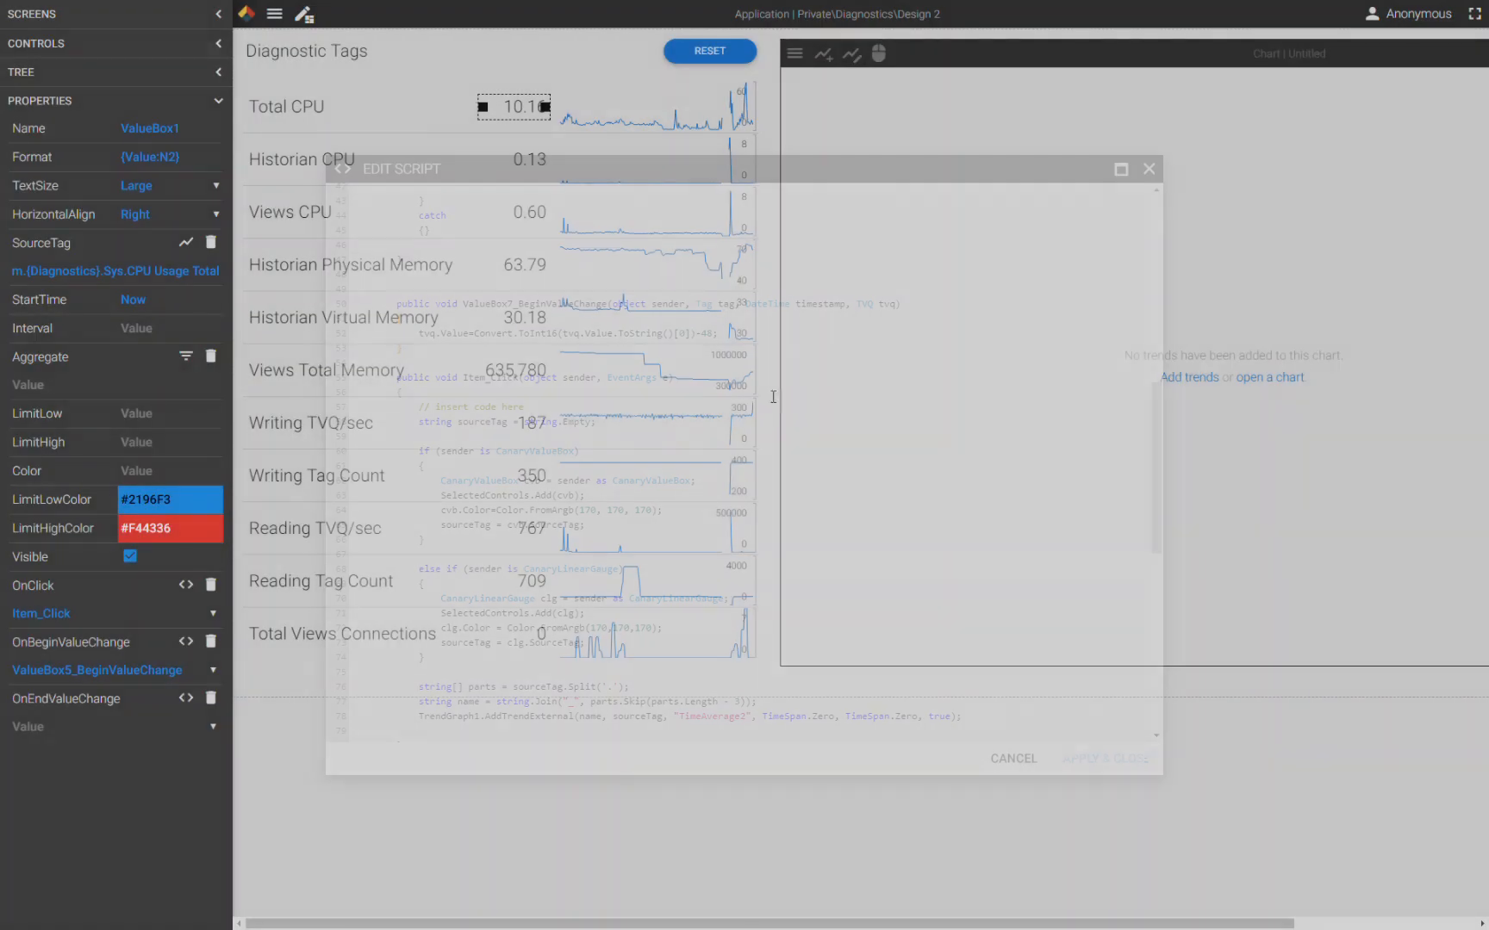
{"action": "left_click", "coordinate": [314, 24]}
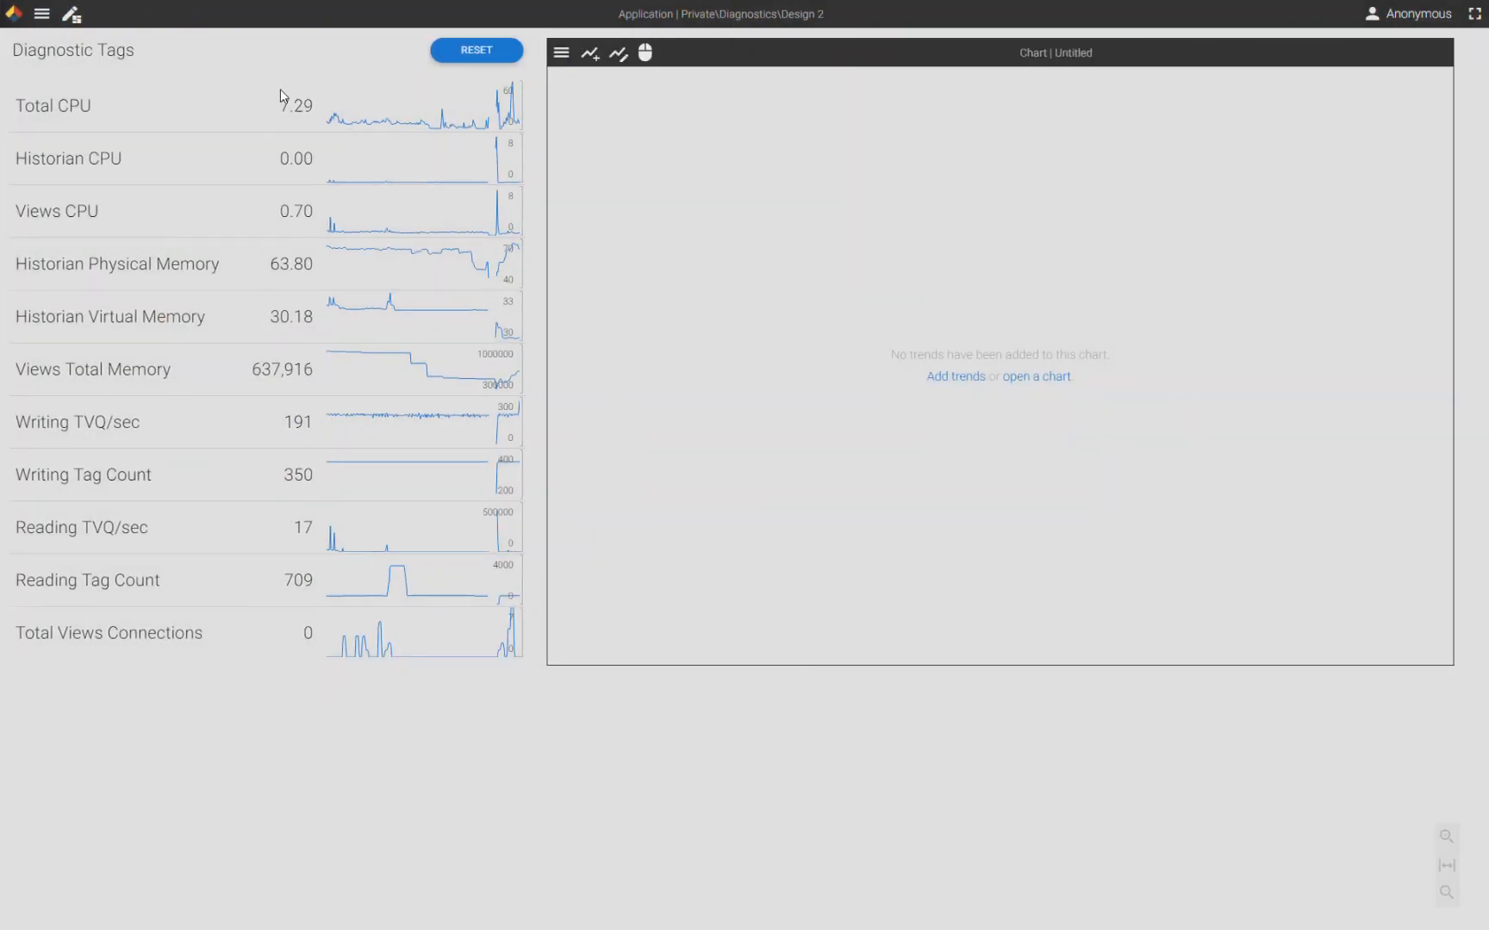
- Add the Total CPU, Historian Physical Memory and Views Total Memory trends to the chart by selecting their values
{"action": "left_click", "coordinate": [295, 109]}
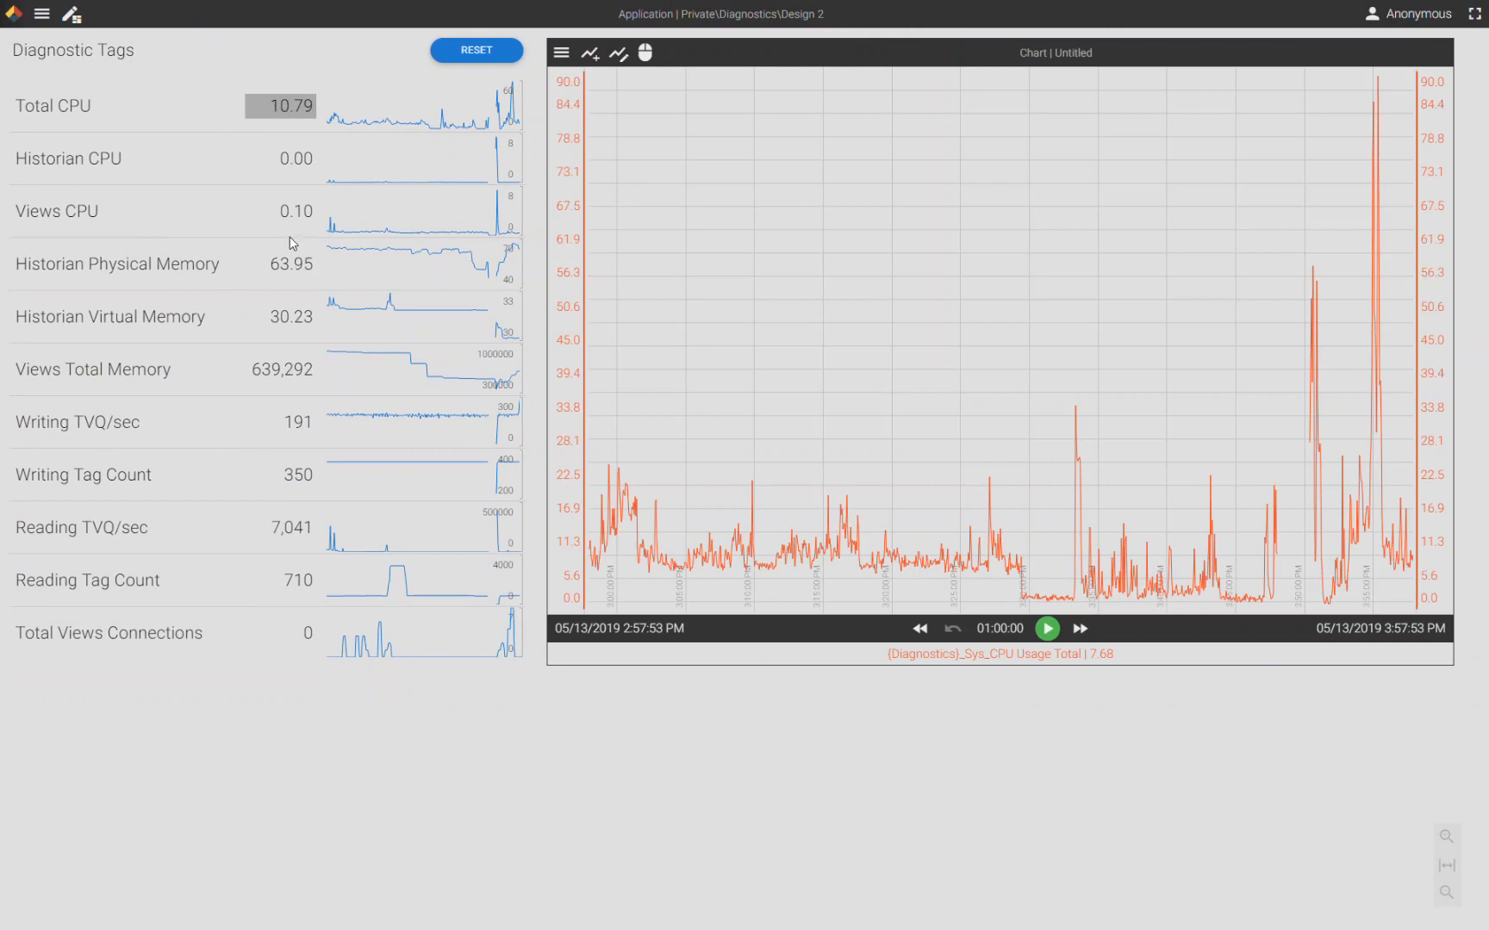
{"action": "left_click", "coordinate": [296, 269]}
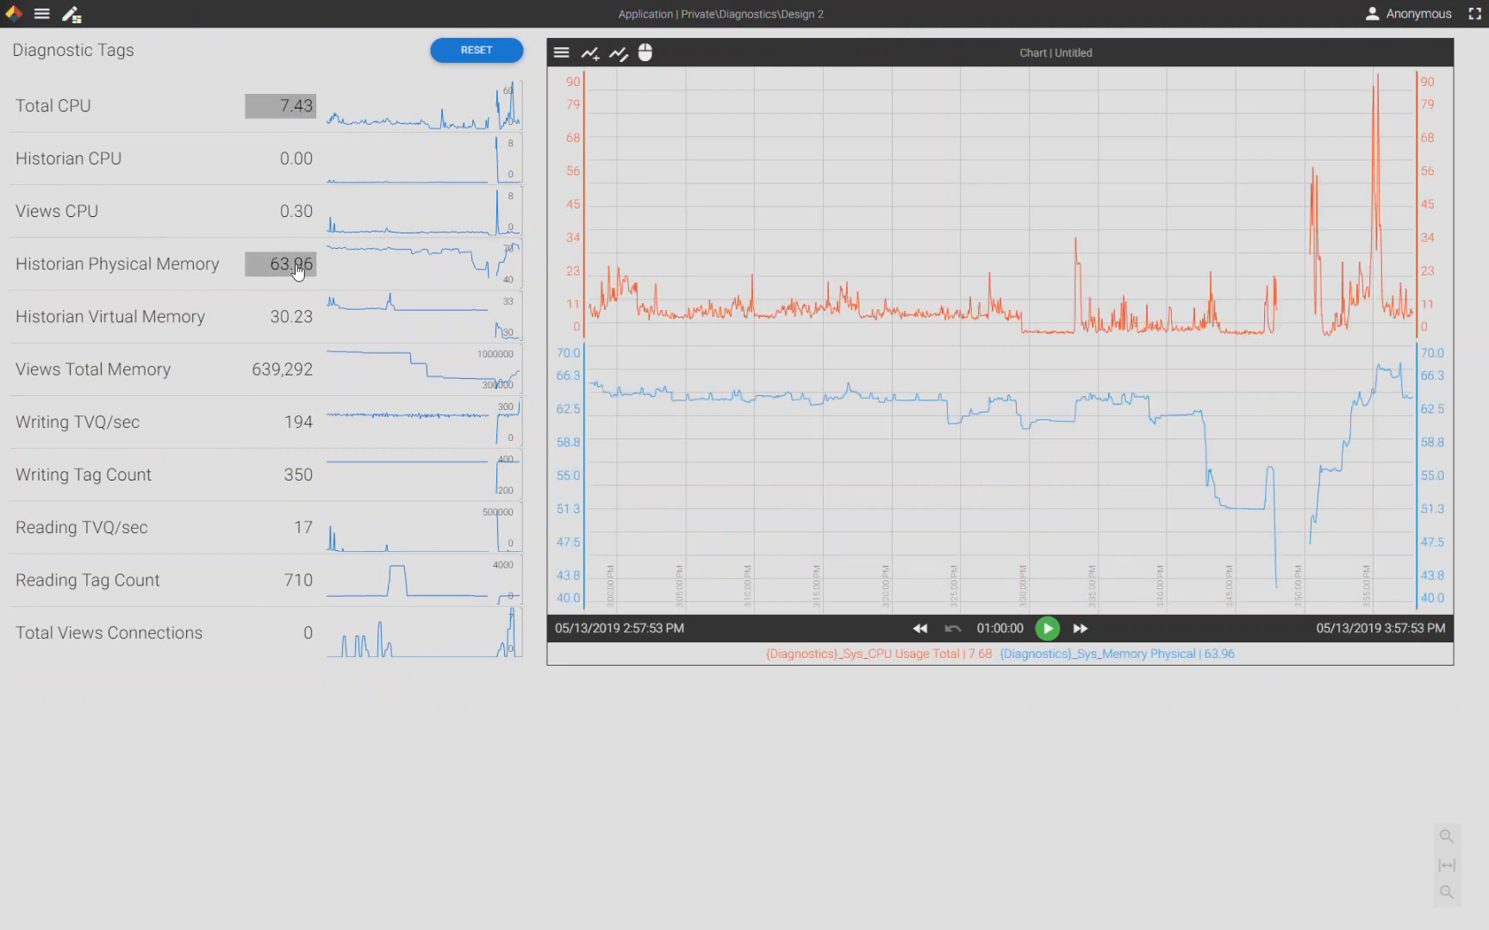
{"action": "left_click", "coordinate": [303, 375]}
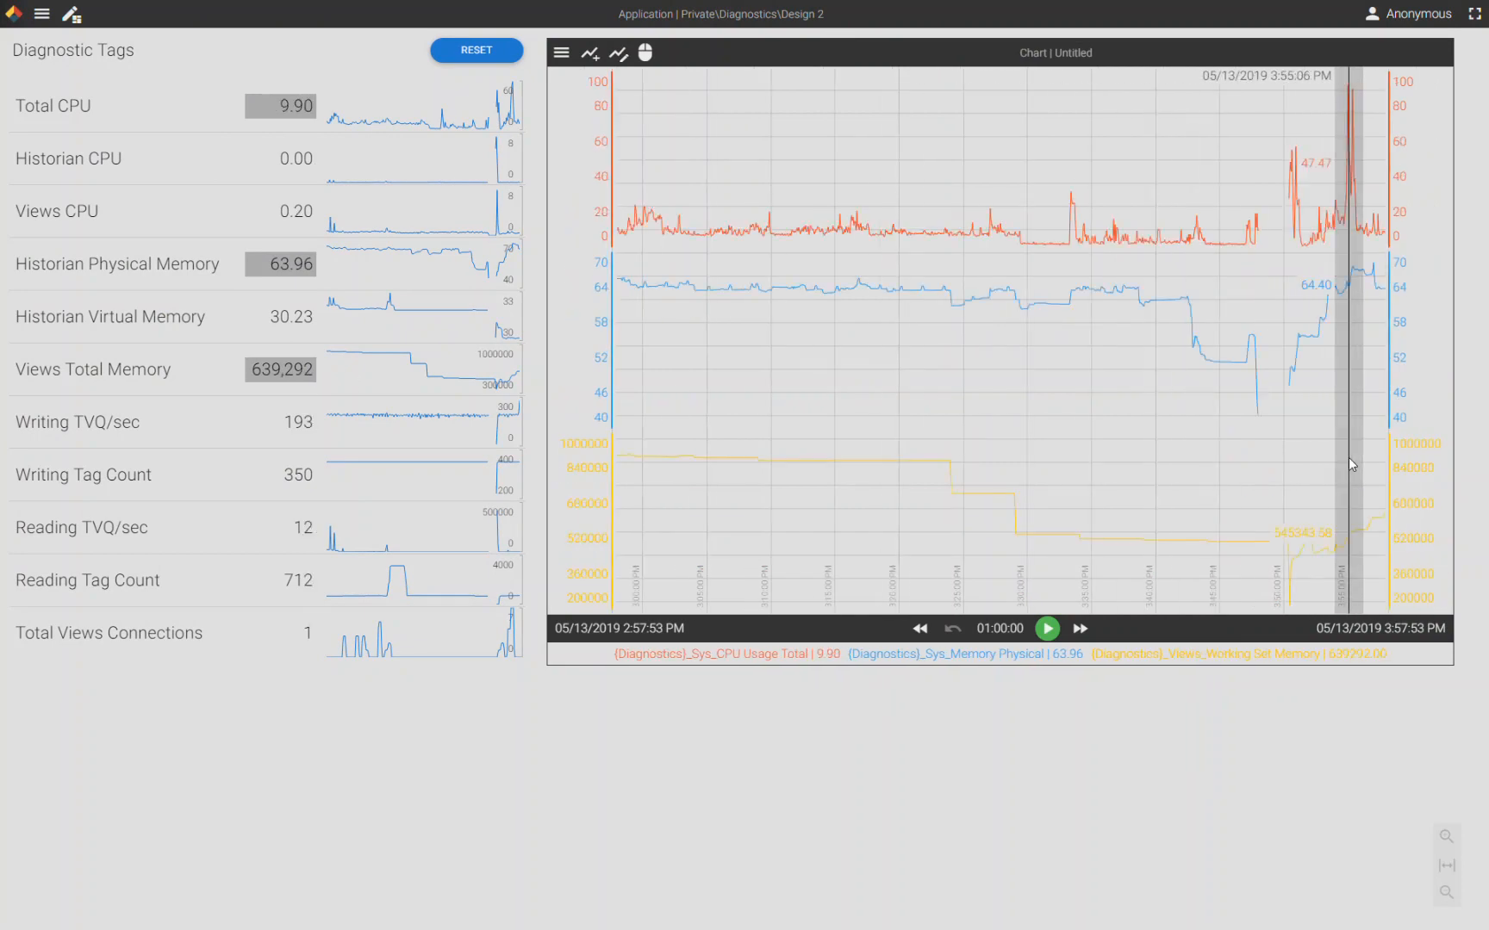
- Link the CPU trend's band with the Memory Physical band, then separate the bands again
{"action": "mouse_move", "coordinate": [1403, 471]}
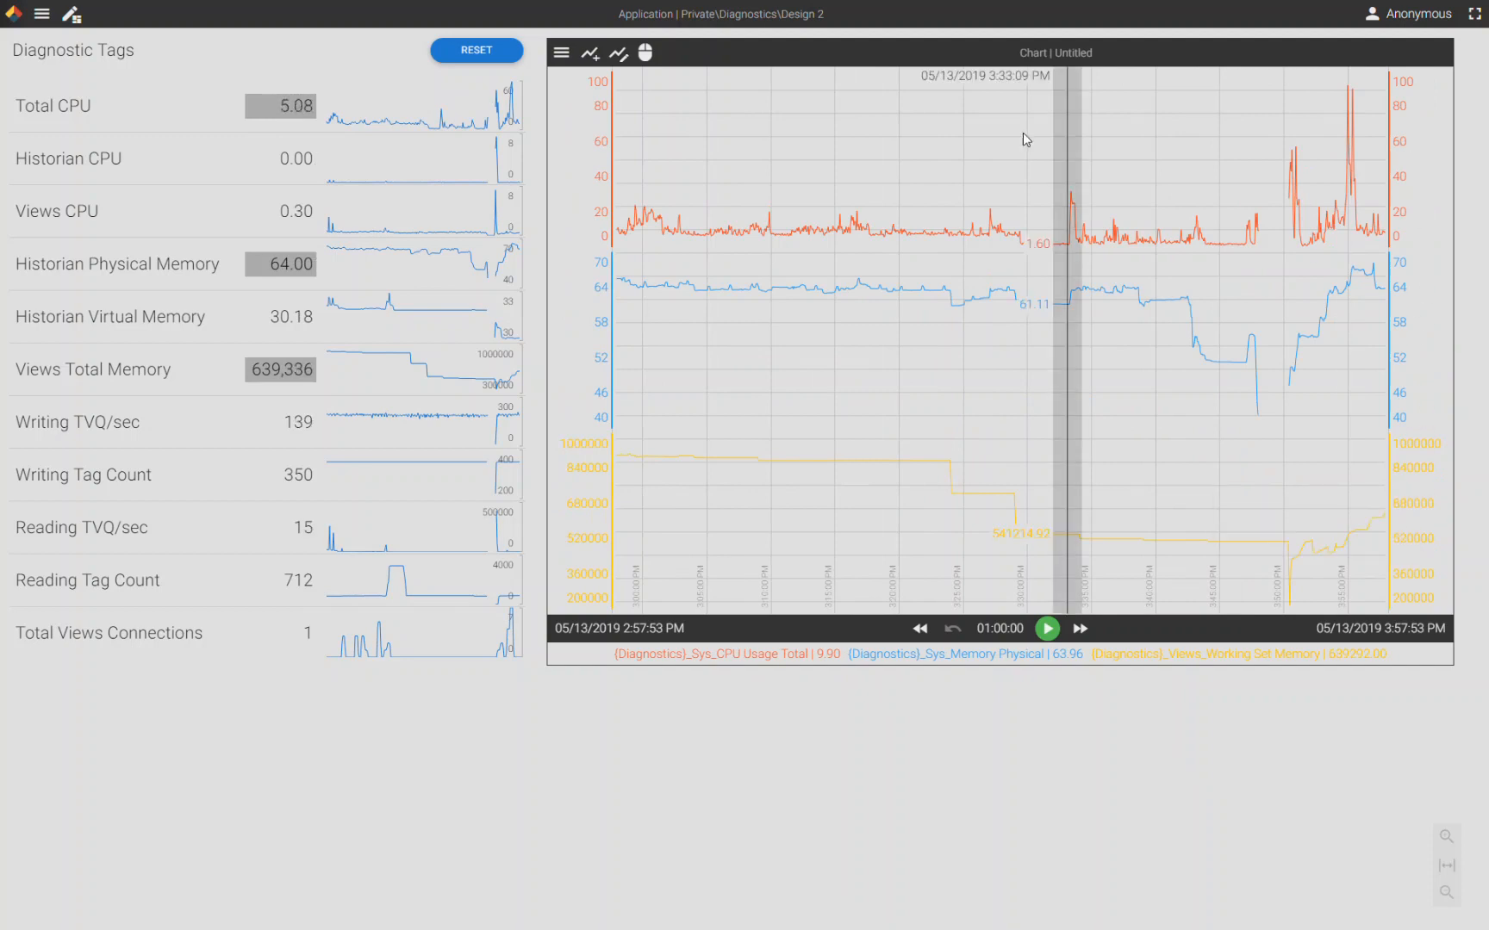
{"action": "left_click", "coordinate": [1408, 164]}
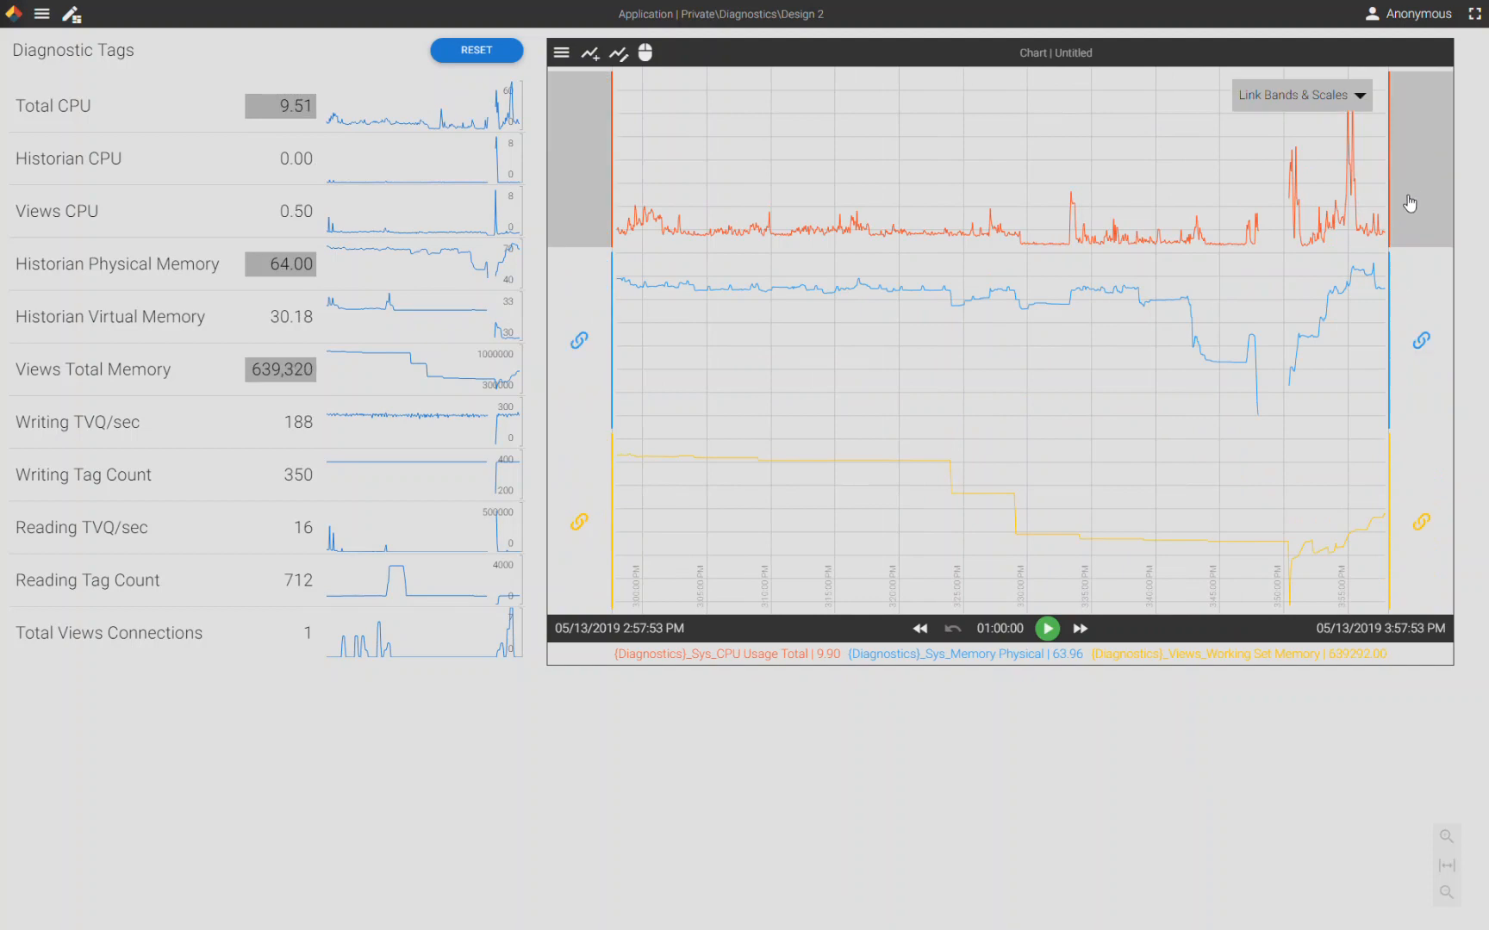
{"action": "left_click_drag", "start_coordinate": [1408, 240], "coordinate": [1411, 334]}
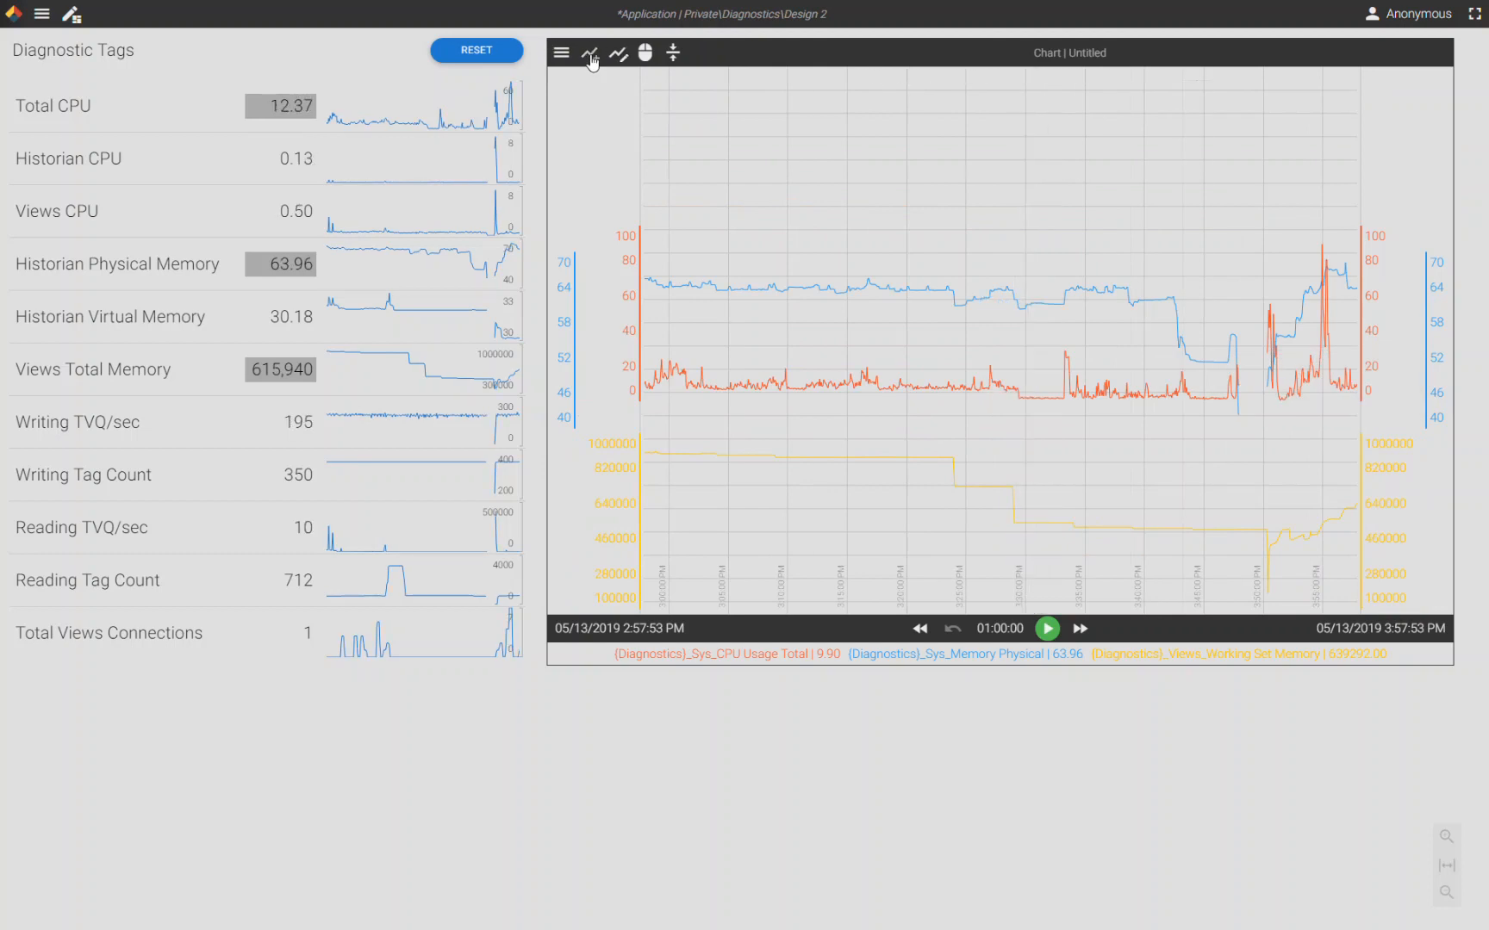
{"action": "left_click", "coordinate": [673, 55]}
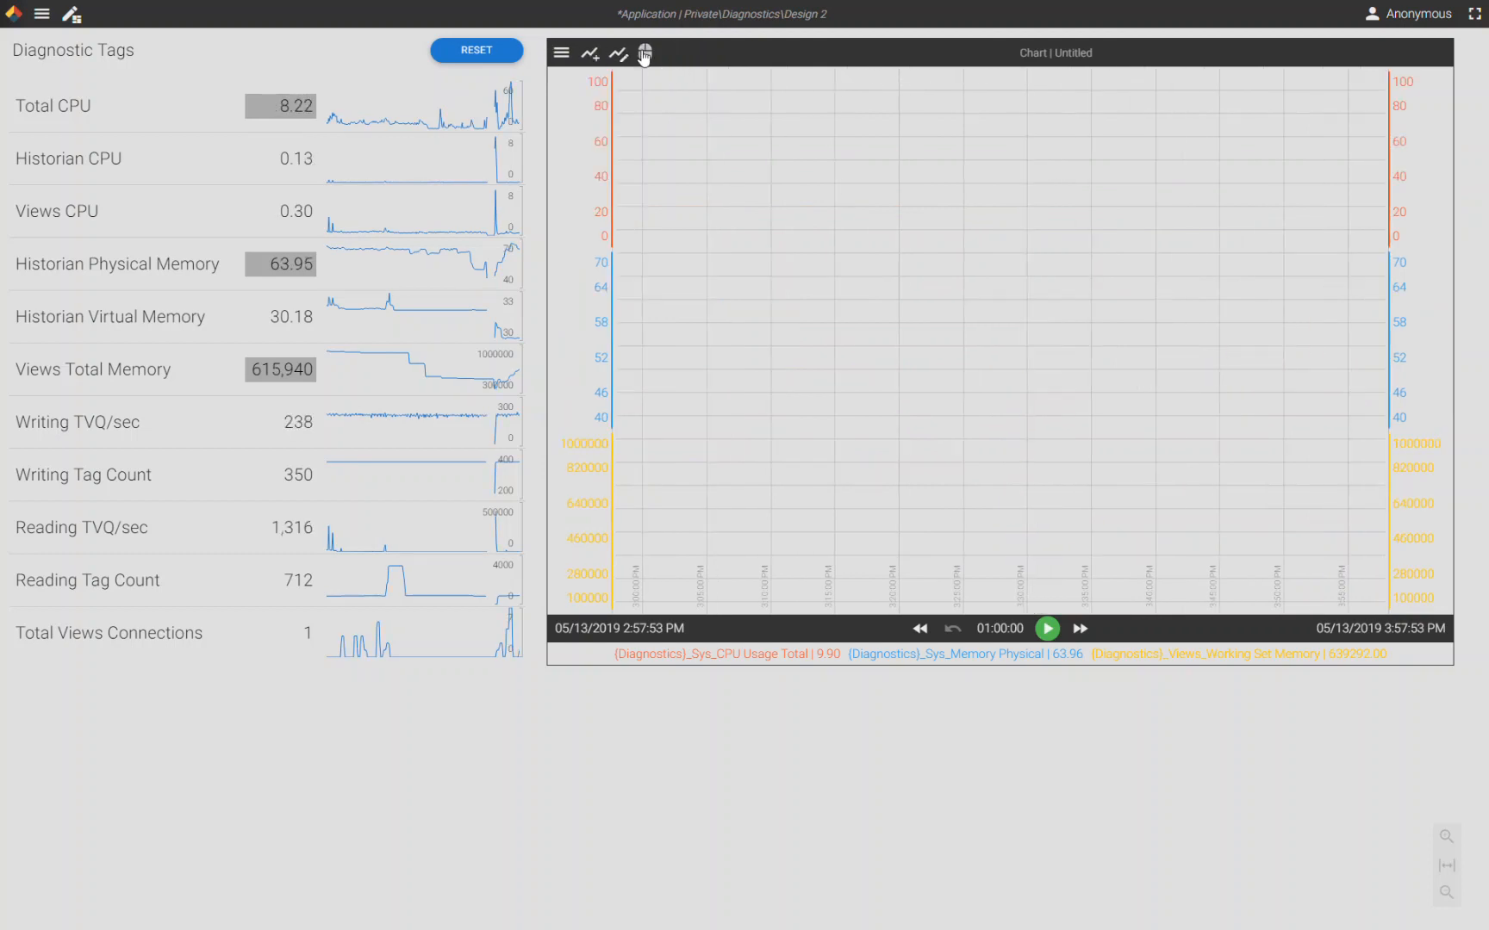
- Switch the chart to Zoom mode and zoom into the period from about 3:04 PM to 3:30 PM
{"action": "left_click", "coordinate": [645, 54]}
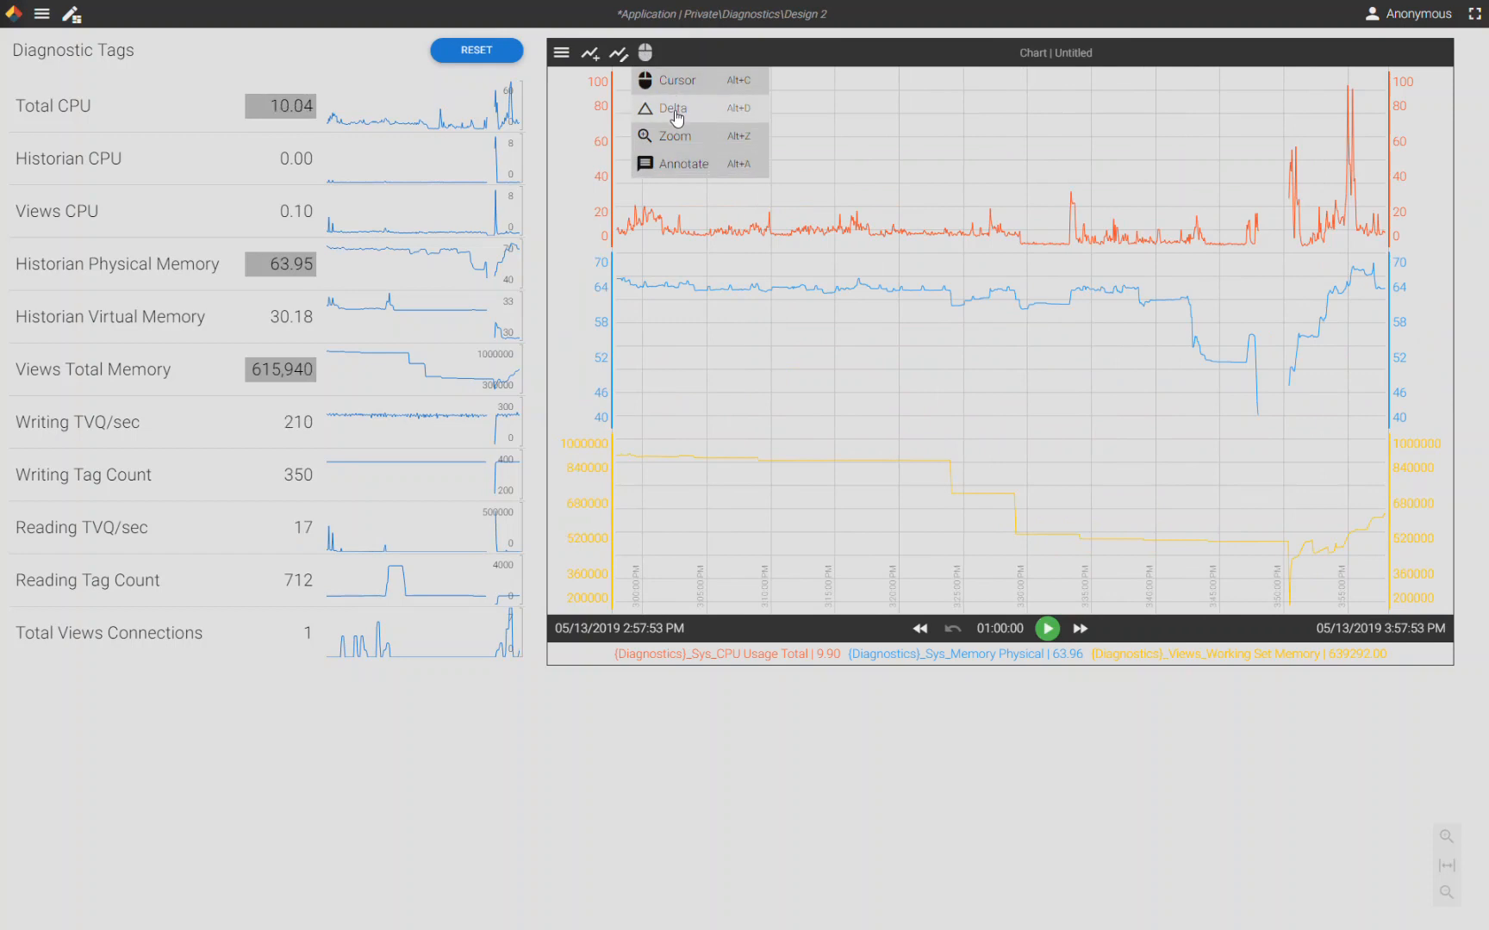
{"action": "left_click", "coordinate": [678, 140]}
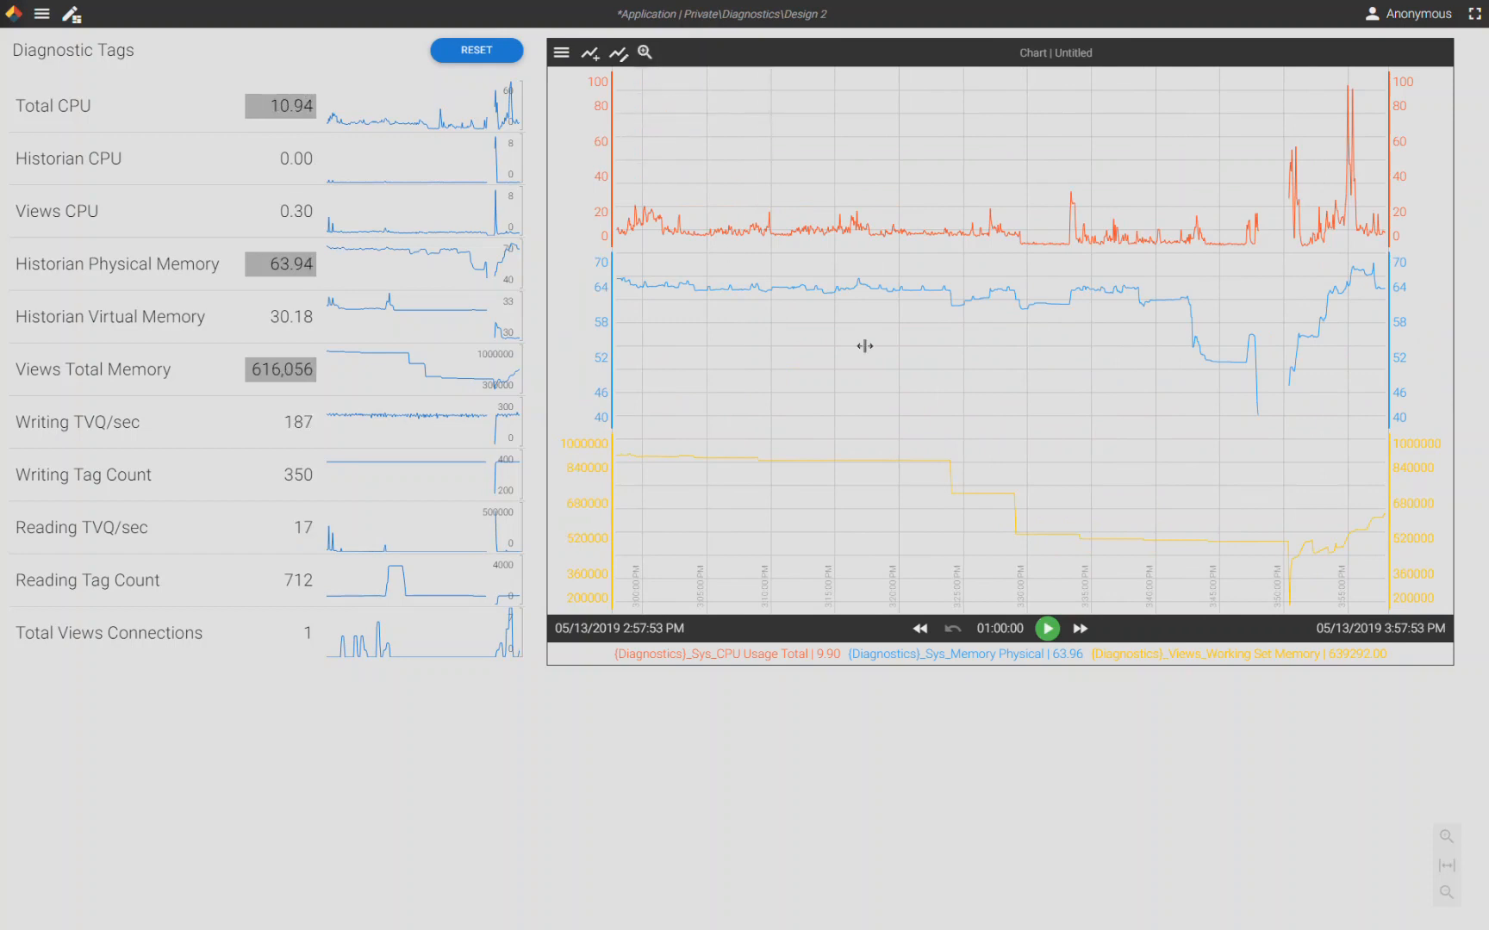
{"action": "left_click_drag", "start_coordinate": [696, 229], "coordinate": [1032, 234]}
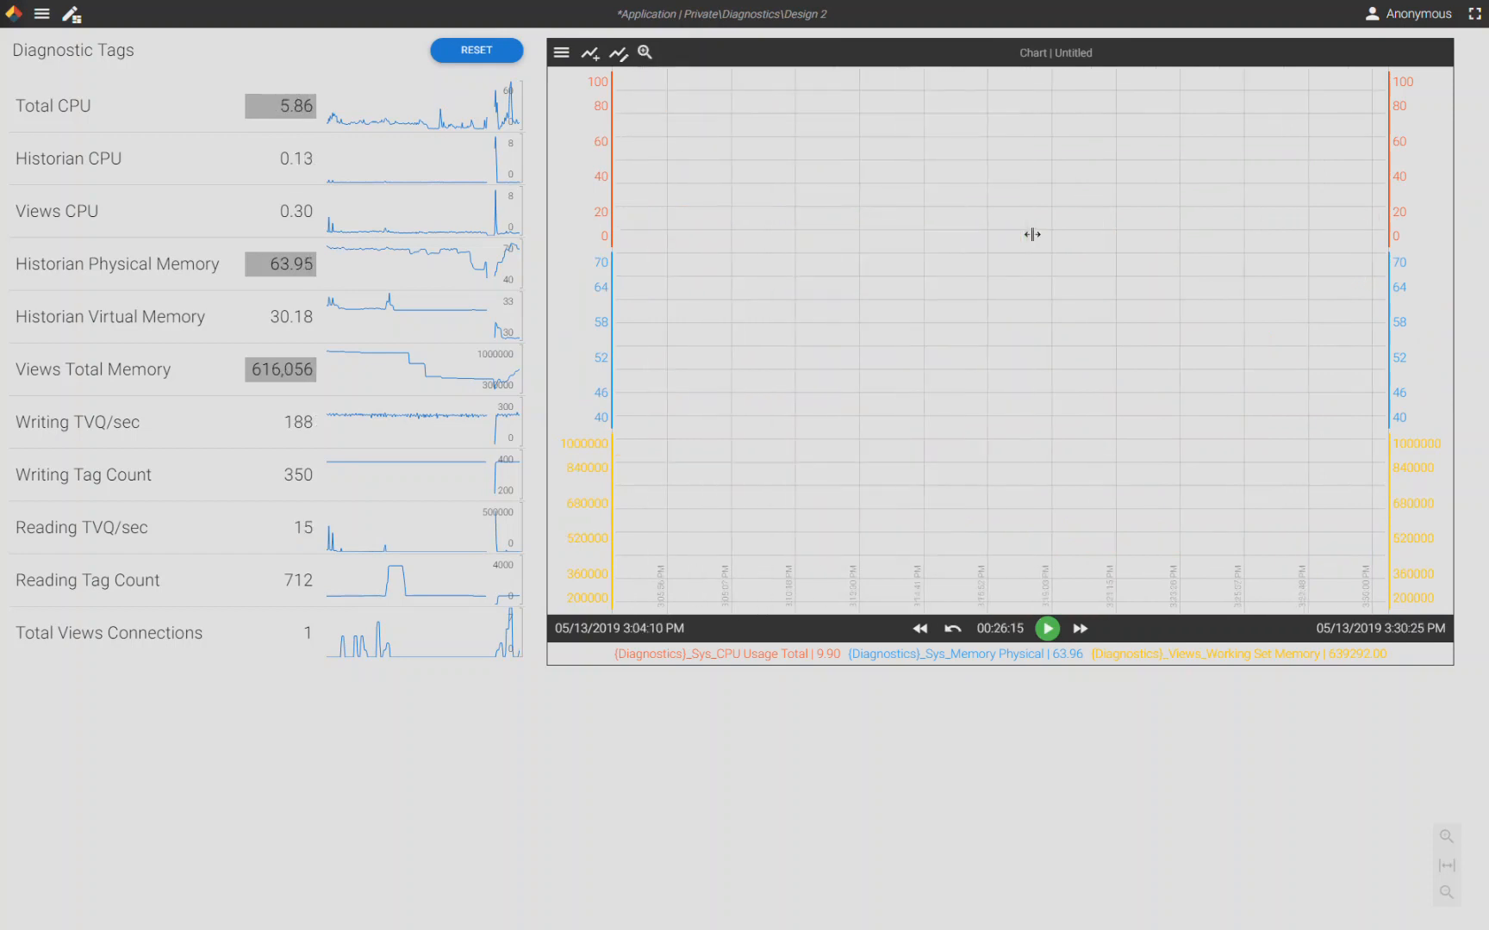
- Switch the chart to Delta mode and measure the trends' change between about 3:09 PM and 3:29 PM
{"action": "left_click", "coordinate": [642, 53]}
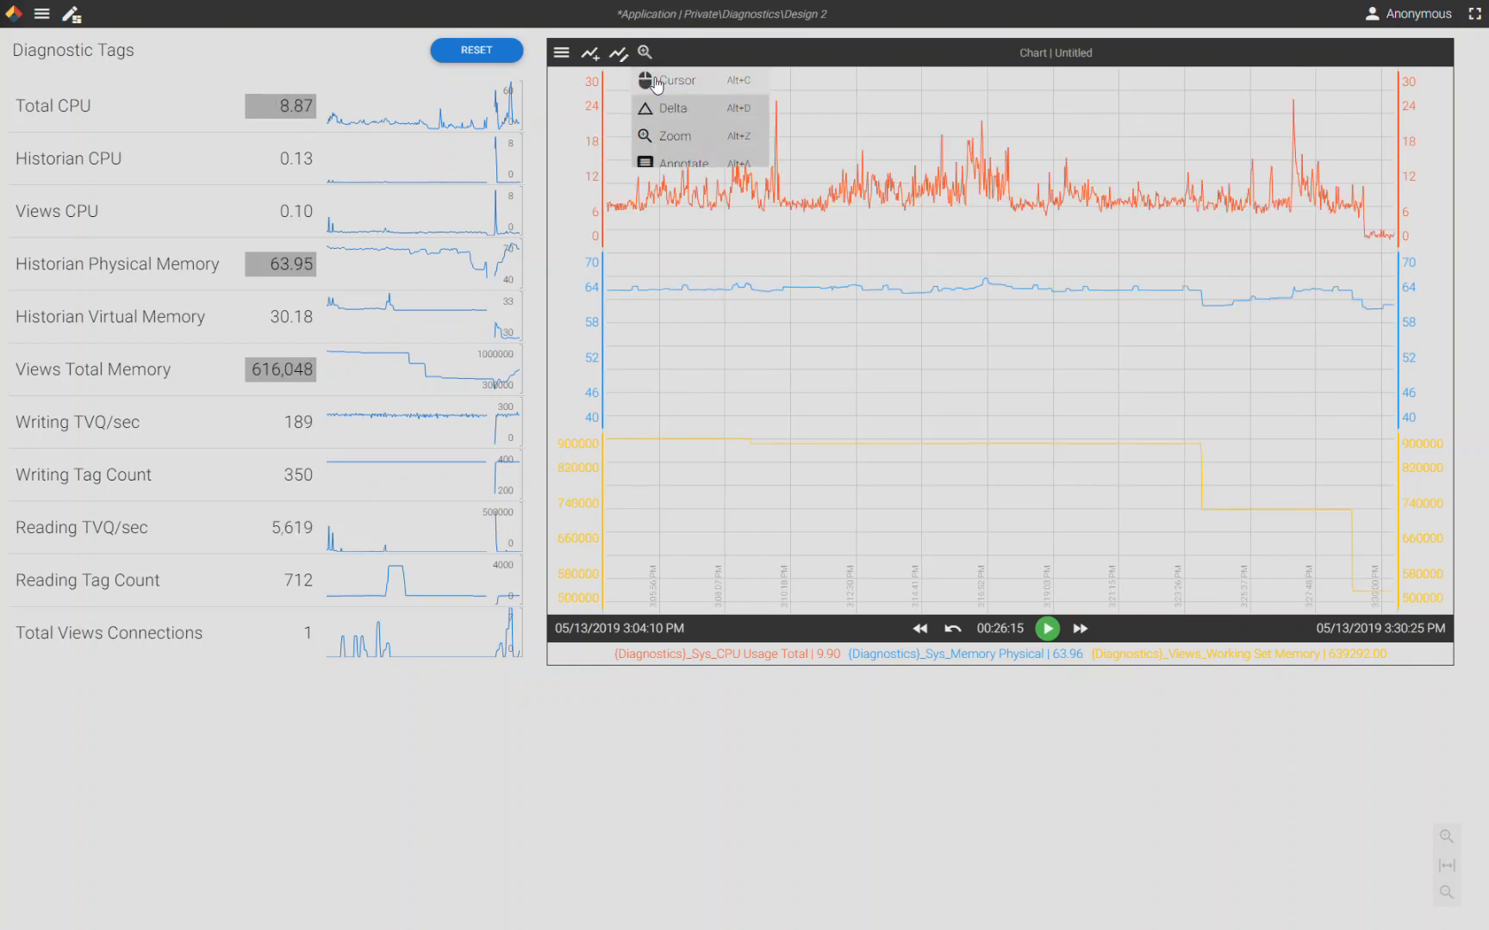
{"action": "left_click", "coordinate": [657, 107]}
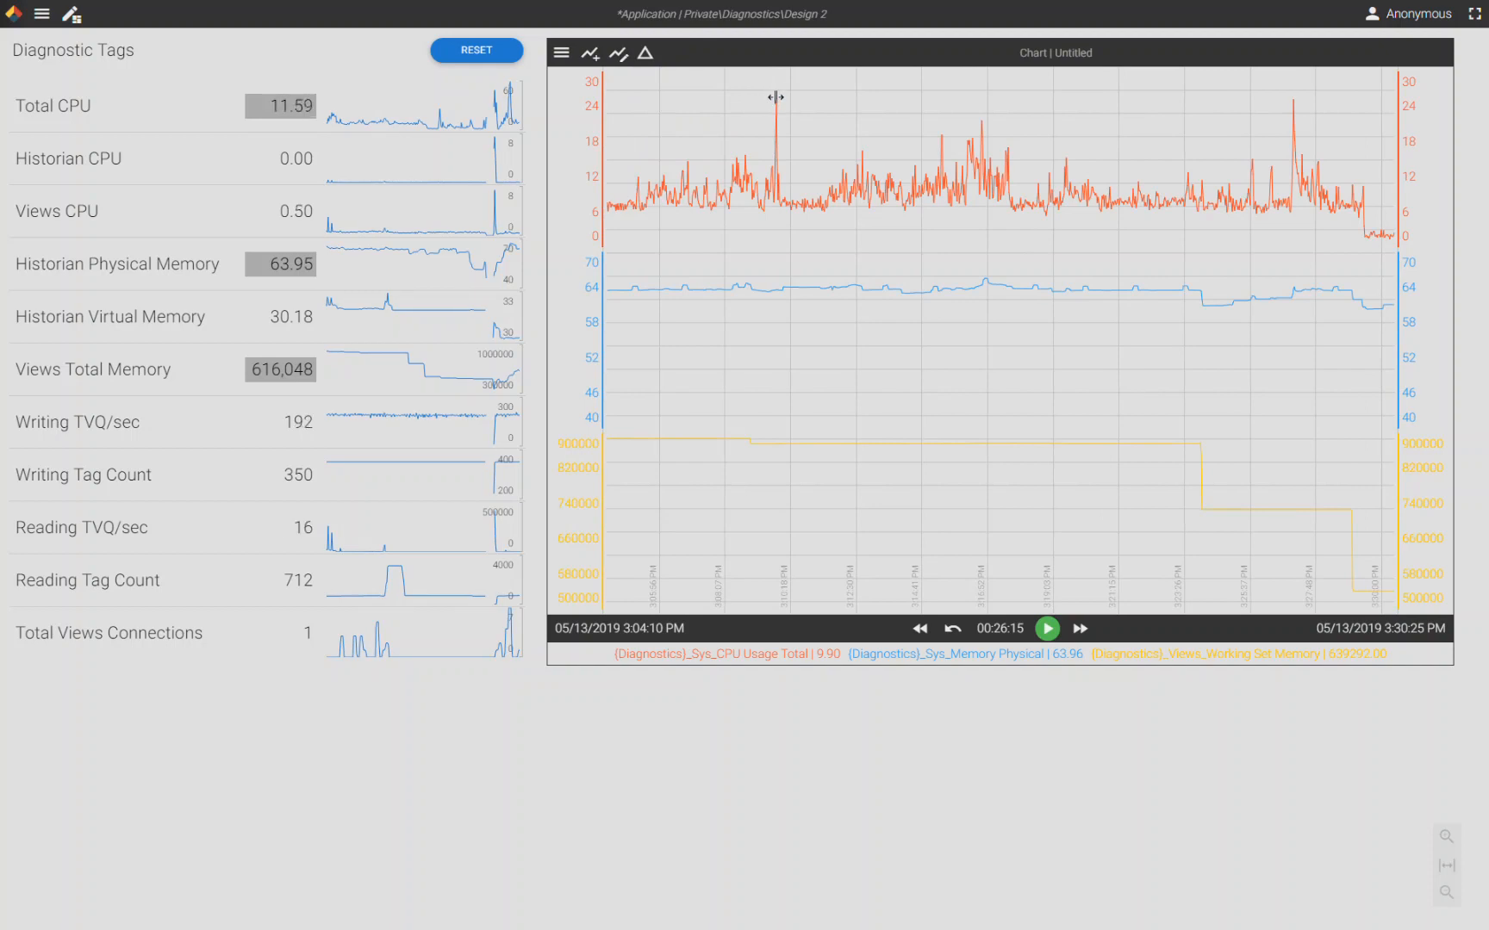
{"action": "mouse_move", "coordinate": [775, 117]}
{"action": "left_mouse_down"}
{"action": "mouse_move", "coordinate": [1189, 226]}
{"action": "mouse_move", "coordinate": [1365, 251]}
{"action": "left_mouse_up"}
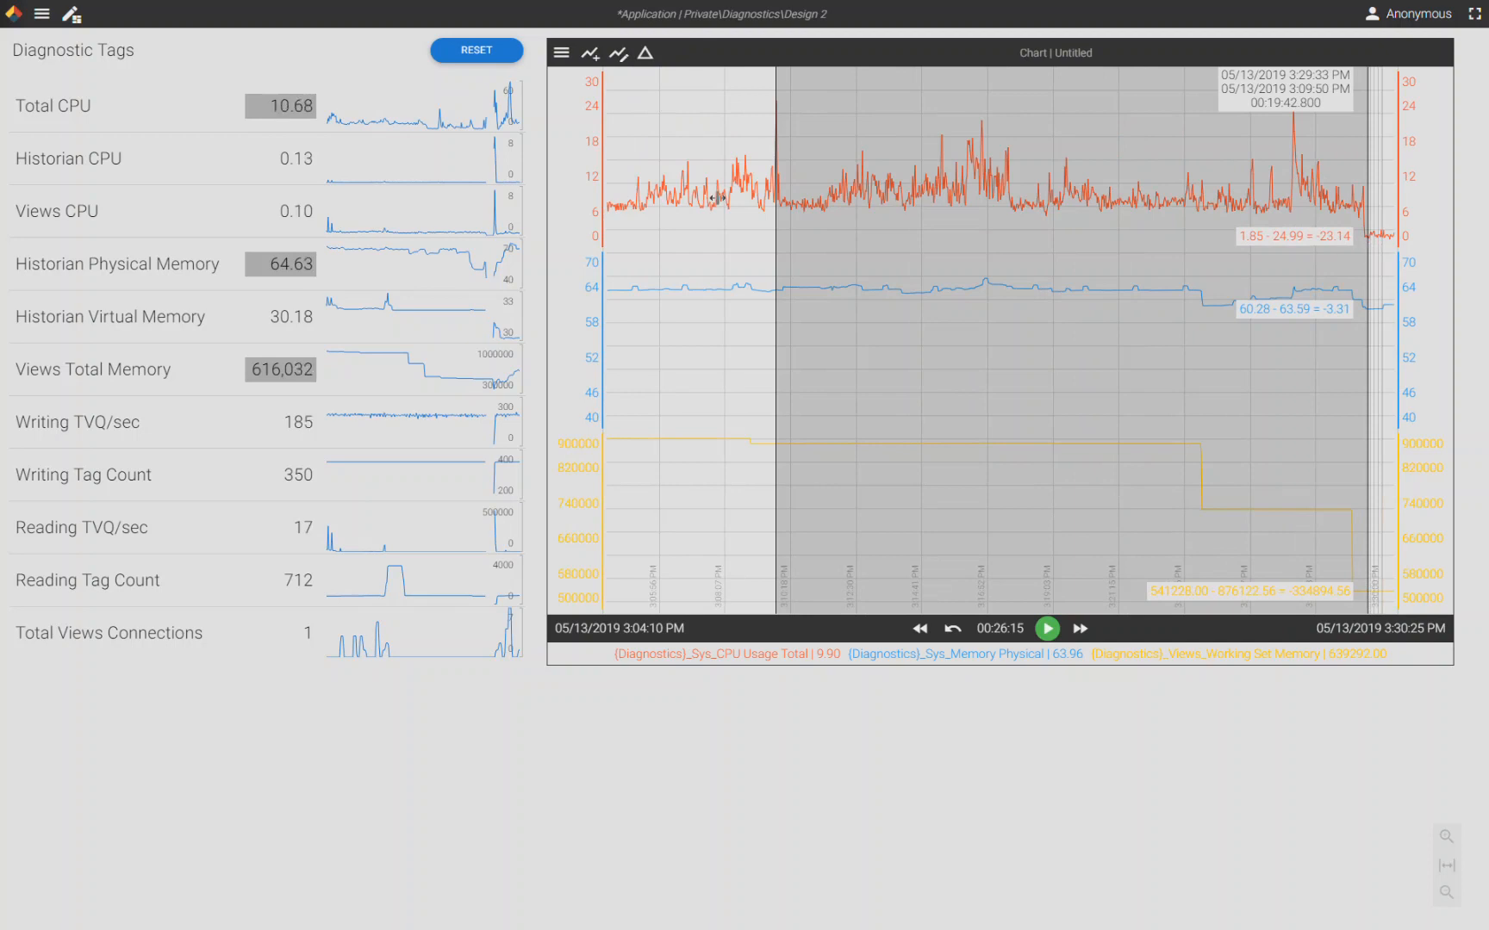
- Open the Design 3 application from the Private Diagnostics folder
{"action": "left_click", "coordinate": [42, 14]}
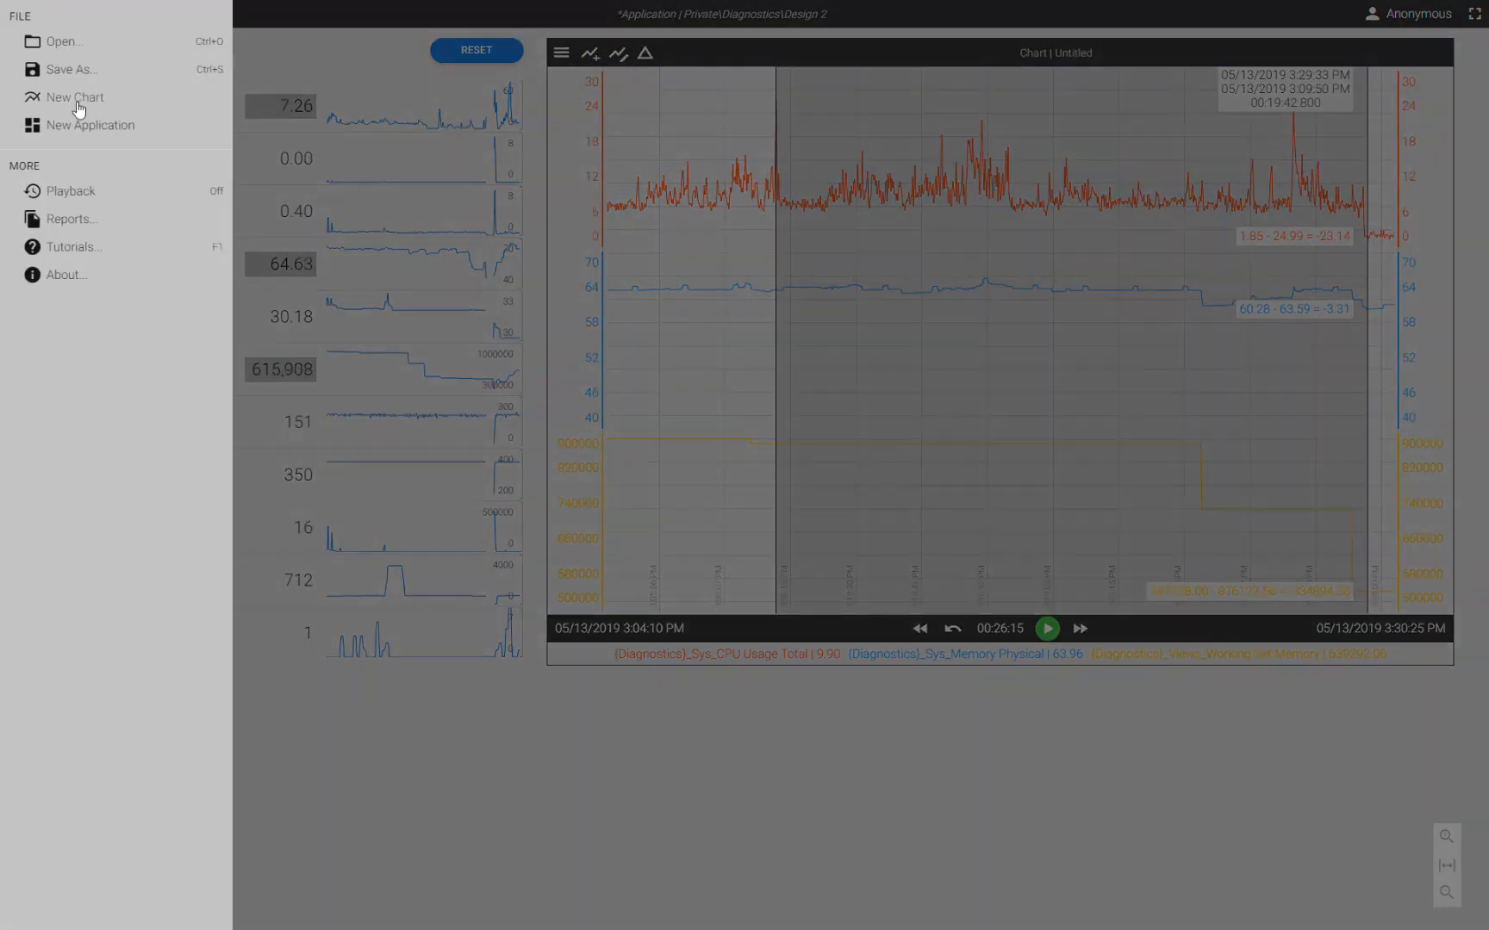
{"action": "left_click", "coordinate": [60, 45]}
{"action": "left_click", "coordinate": [731, 526]}
{"action": "left_click", "coordinate": [735, 470]}
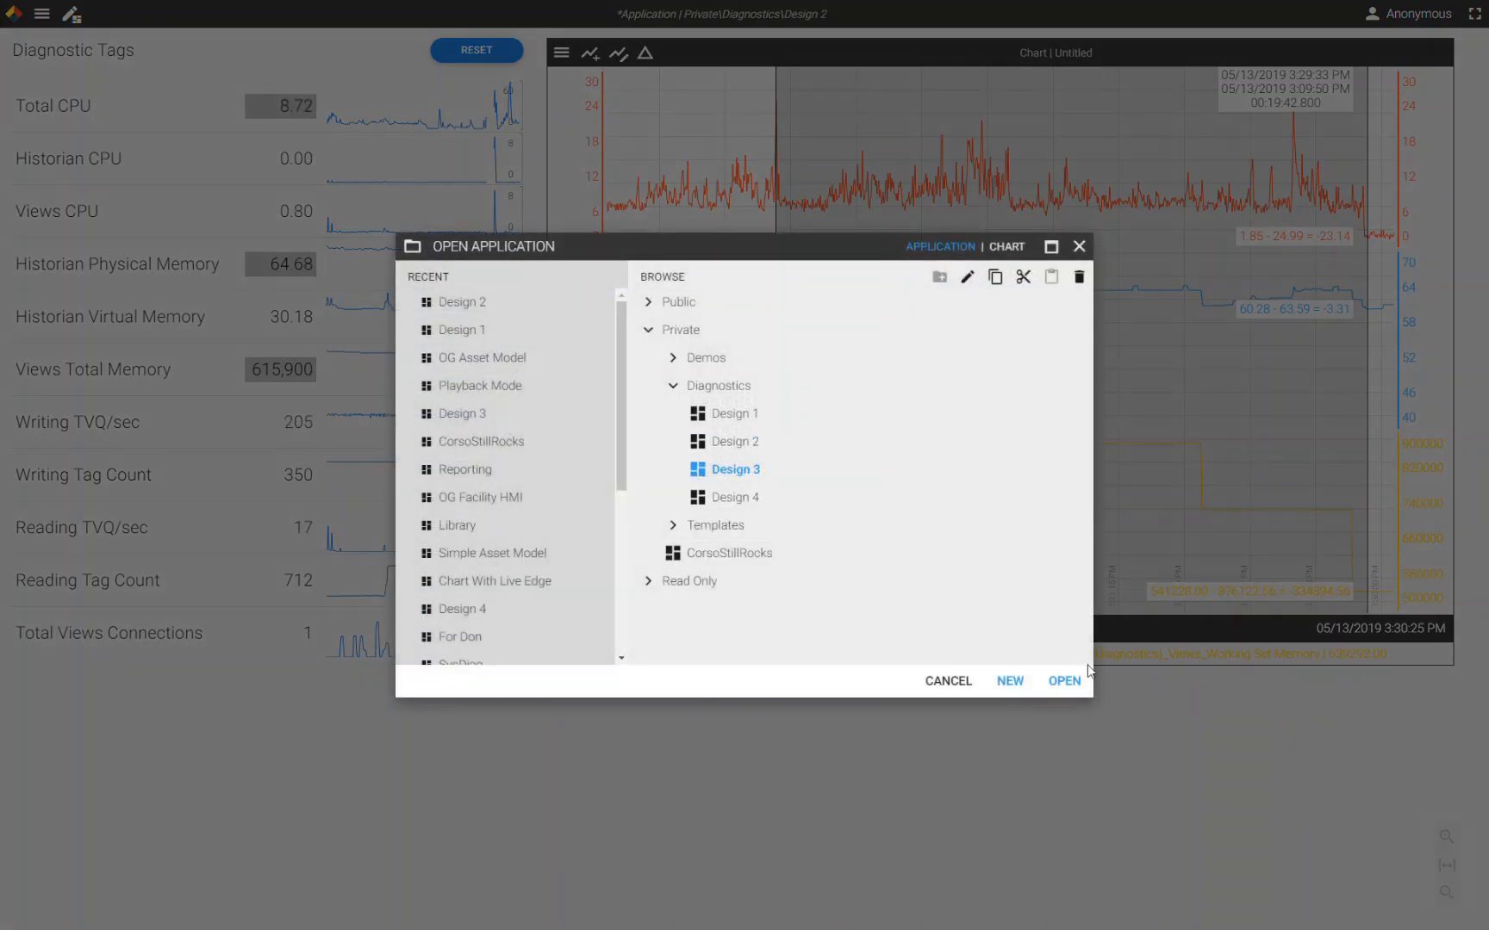
{"action": "left_click", "coordinate": [1063, 681]}
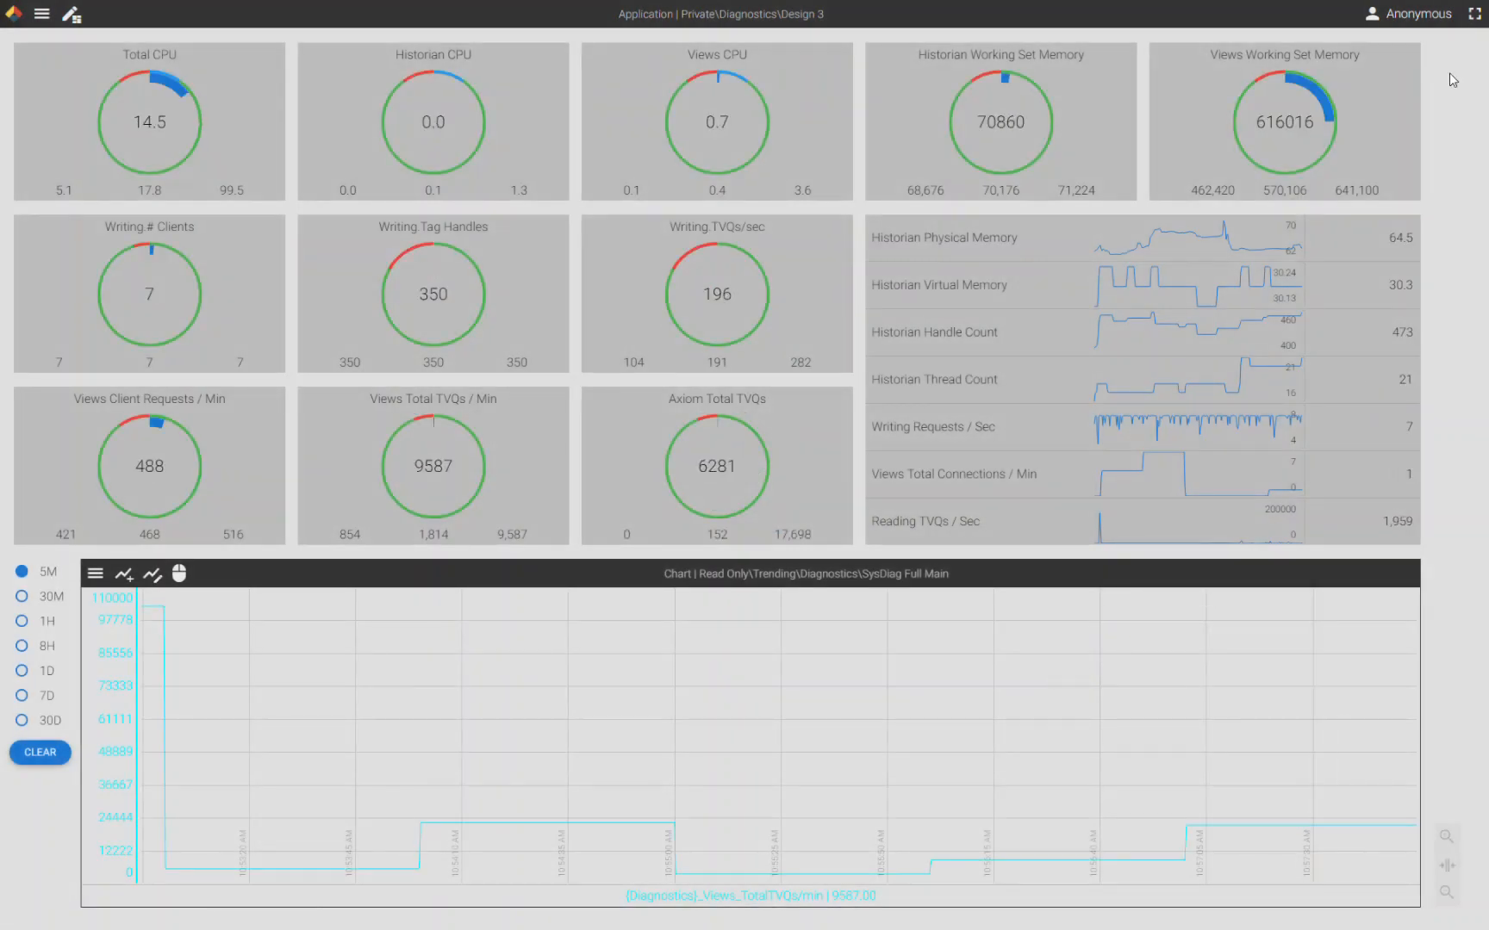
- Set the application's preferences theme to Dark
{"action": "left_click", "coordinate": [1420, 21]}
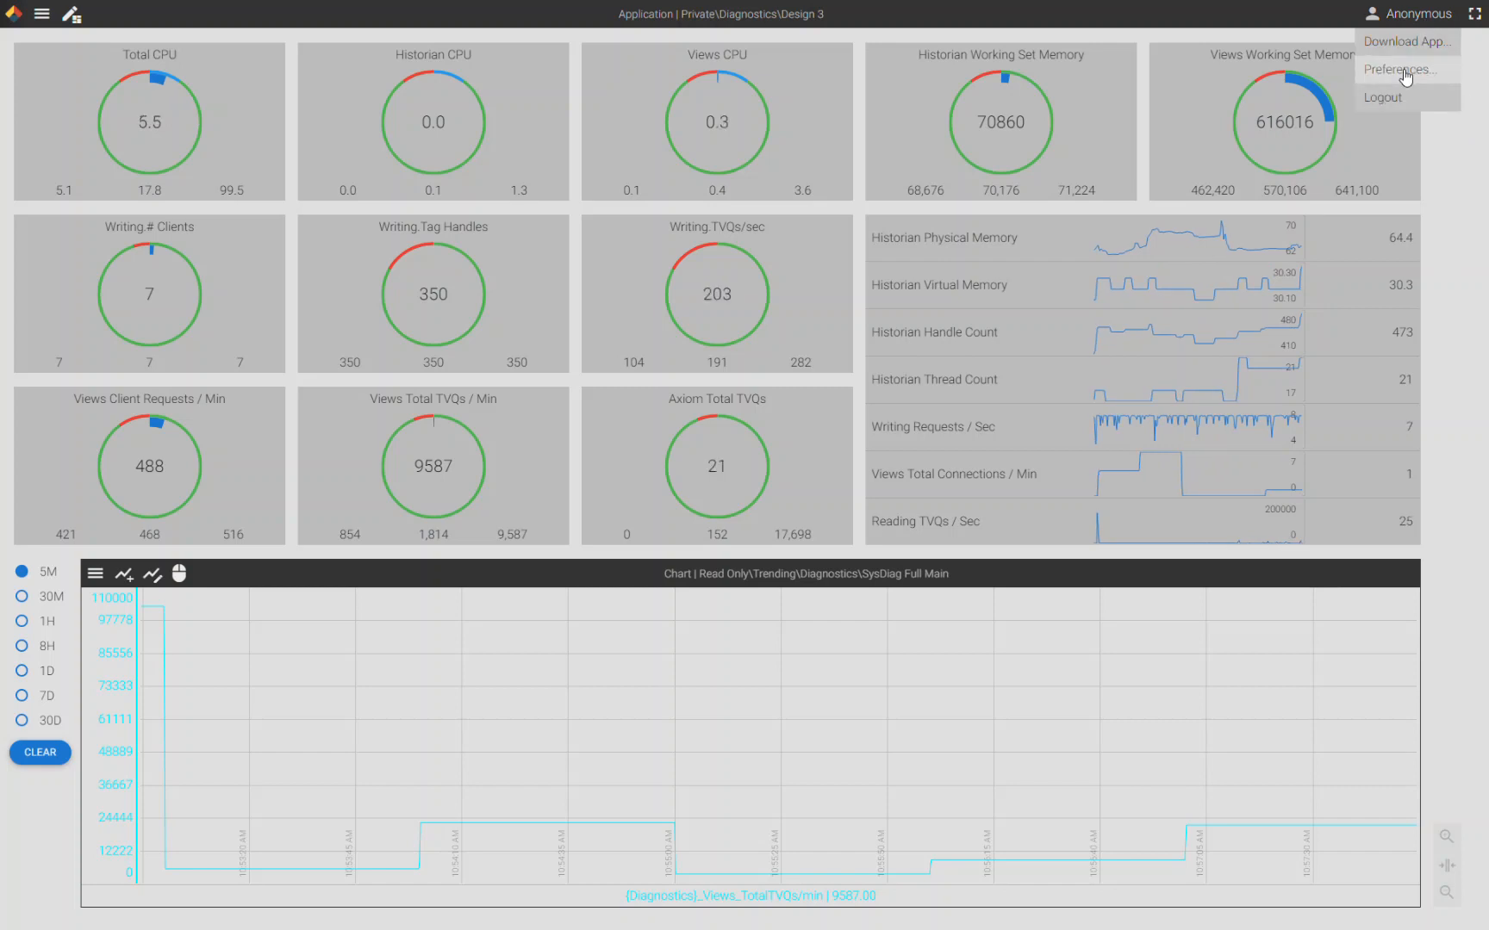
{"action": "left_click", "coordinate": [1397, 69]}
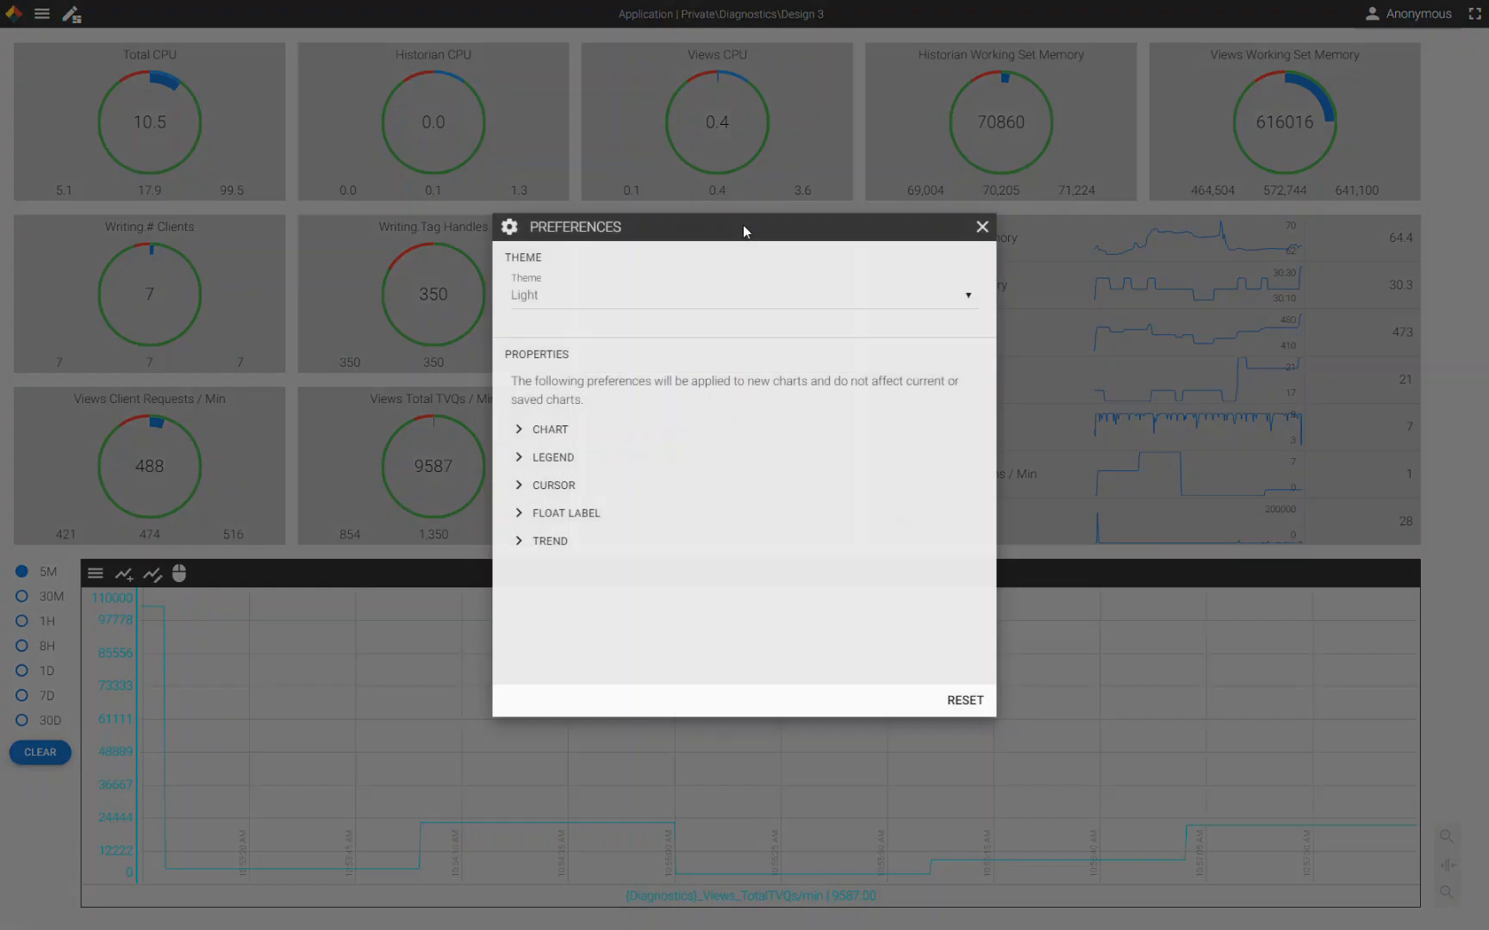
{"action": "left_click", "coordinate": [552, 294]}
{"action": "left_click", "coordinate": [552, 349]}
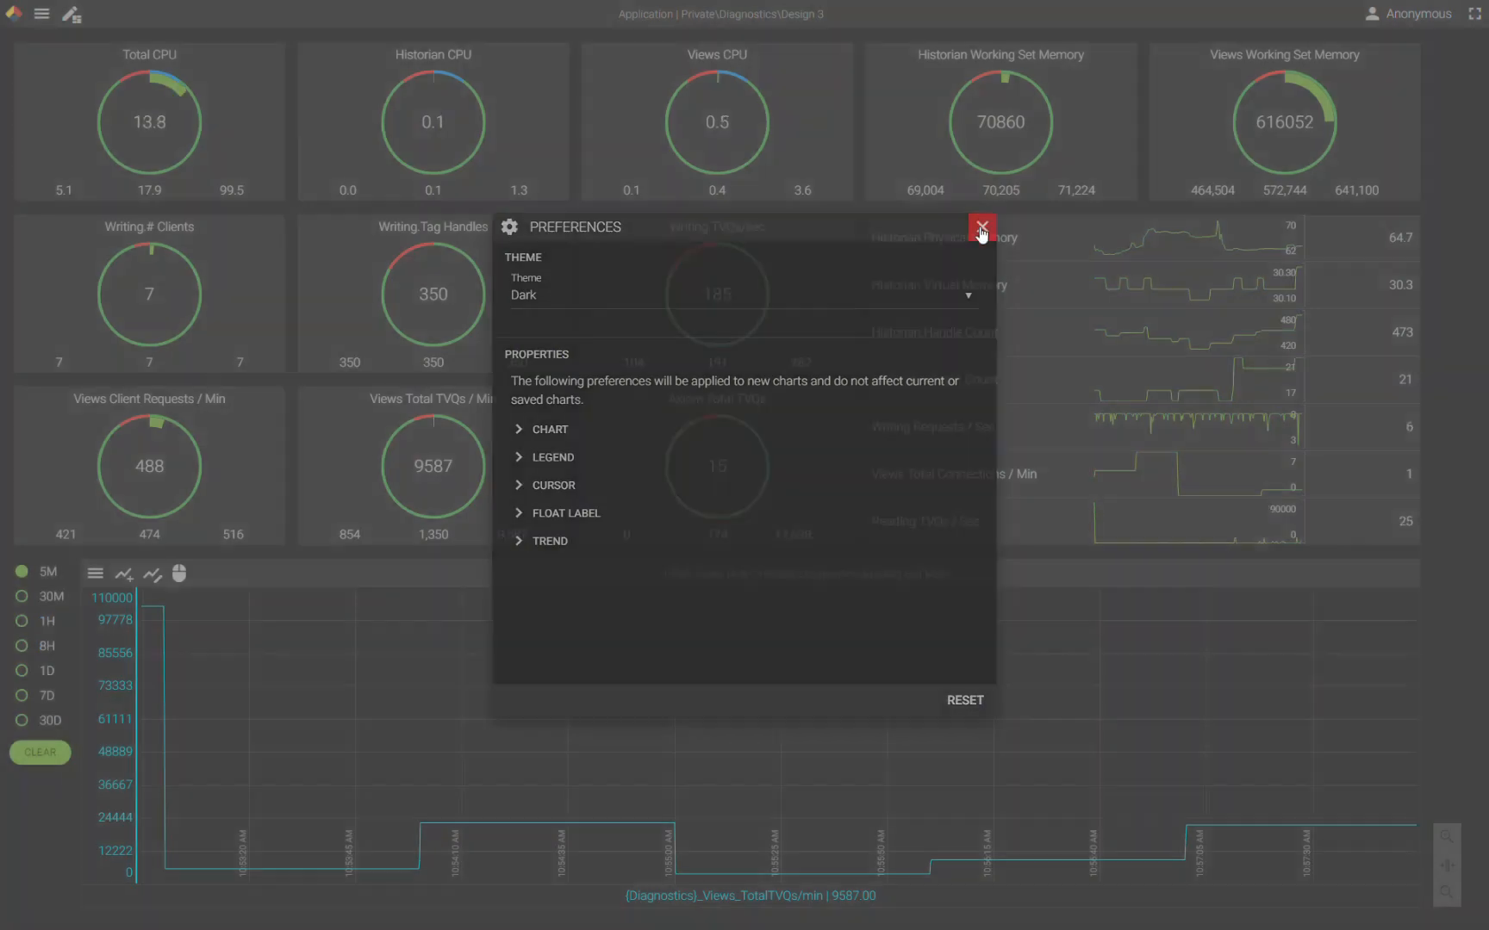
{"action": "left_click", "coordinate": [982, 227]}
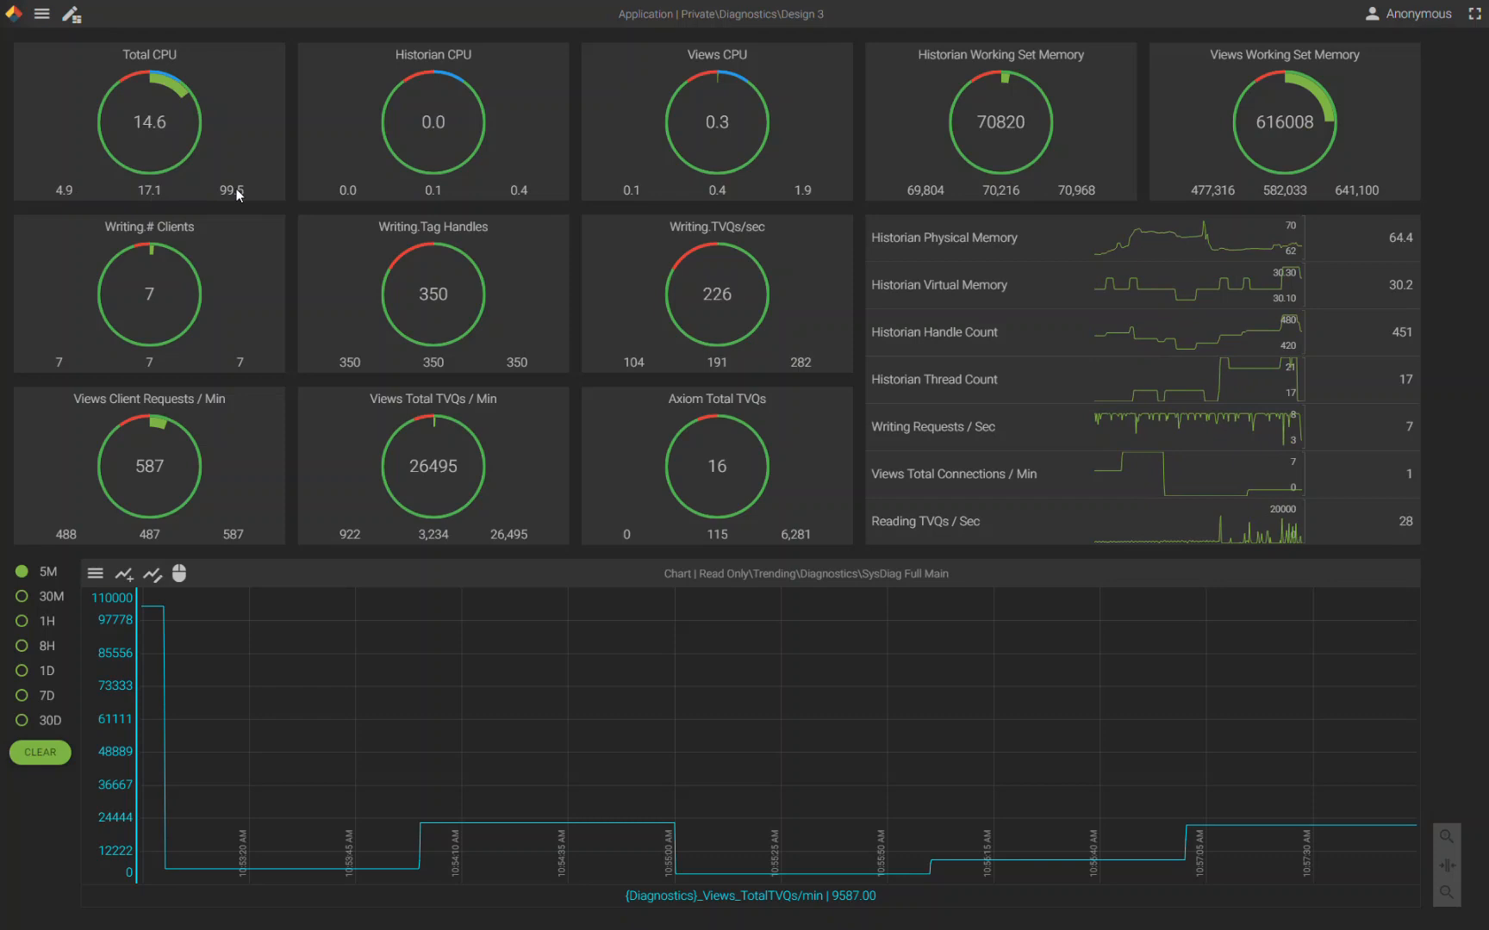
- Clear the chart, add the Total CPU trend from its gauge, and set the time span to 30 minutes
{"action": "left_click", "coordinate": [36, 752]}
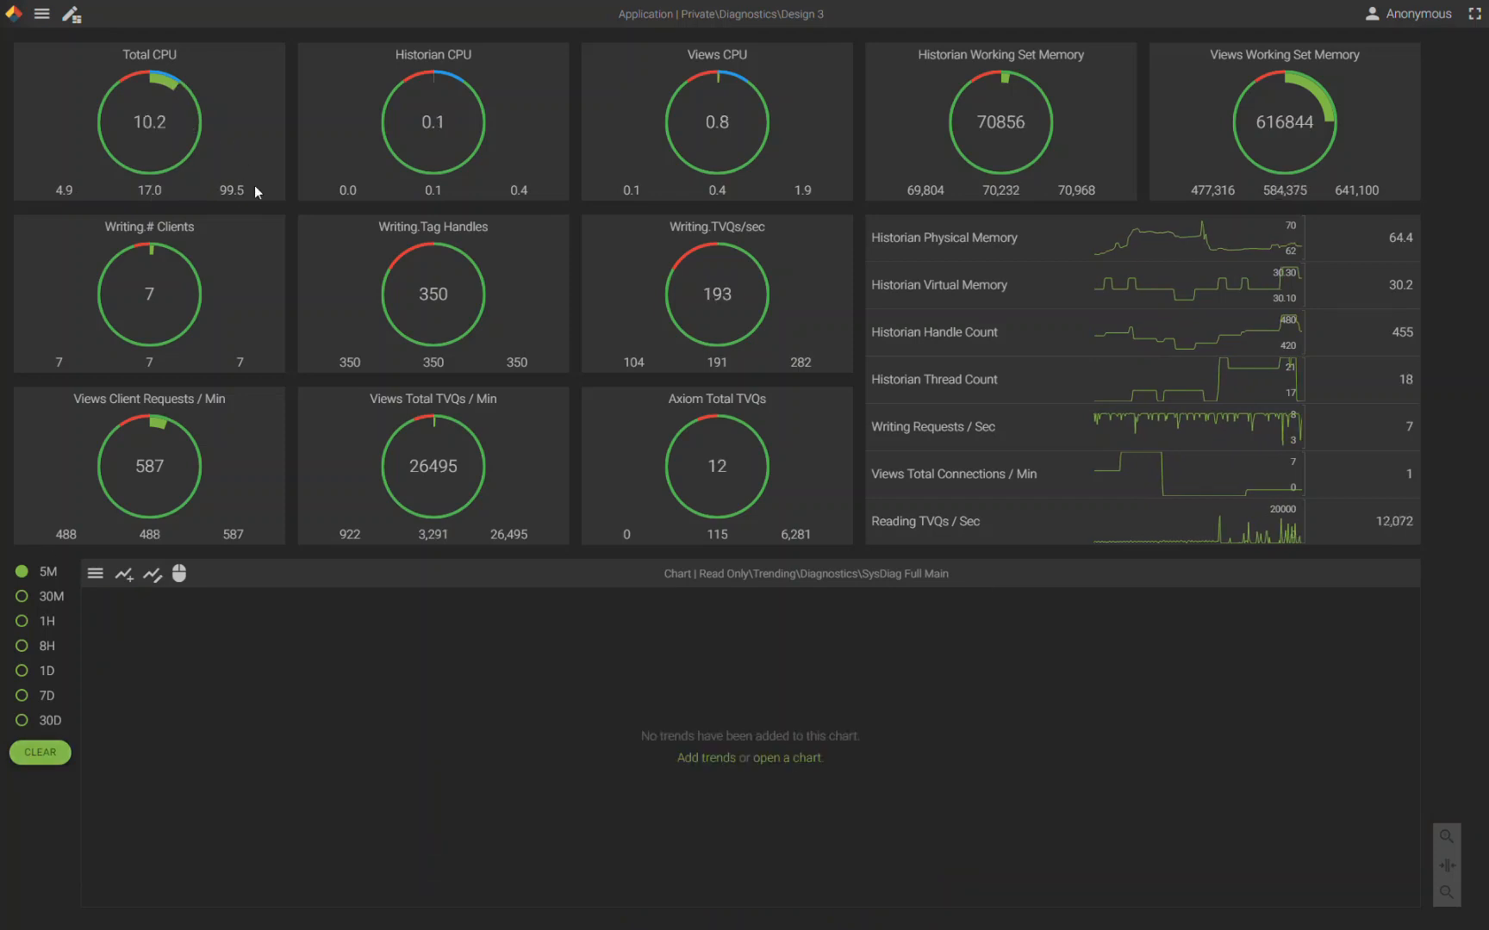
{"action": "left_click", "coordinate": [242, 129]}
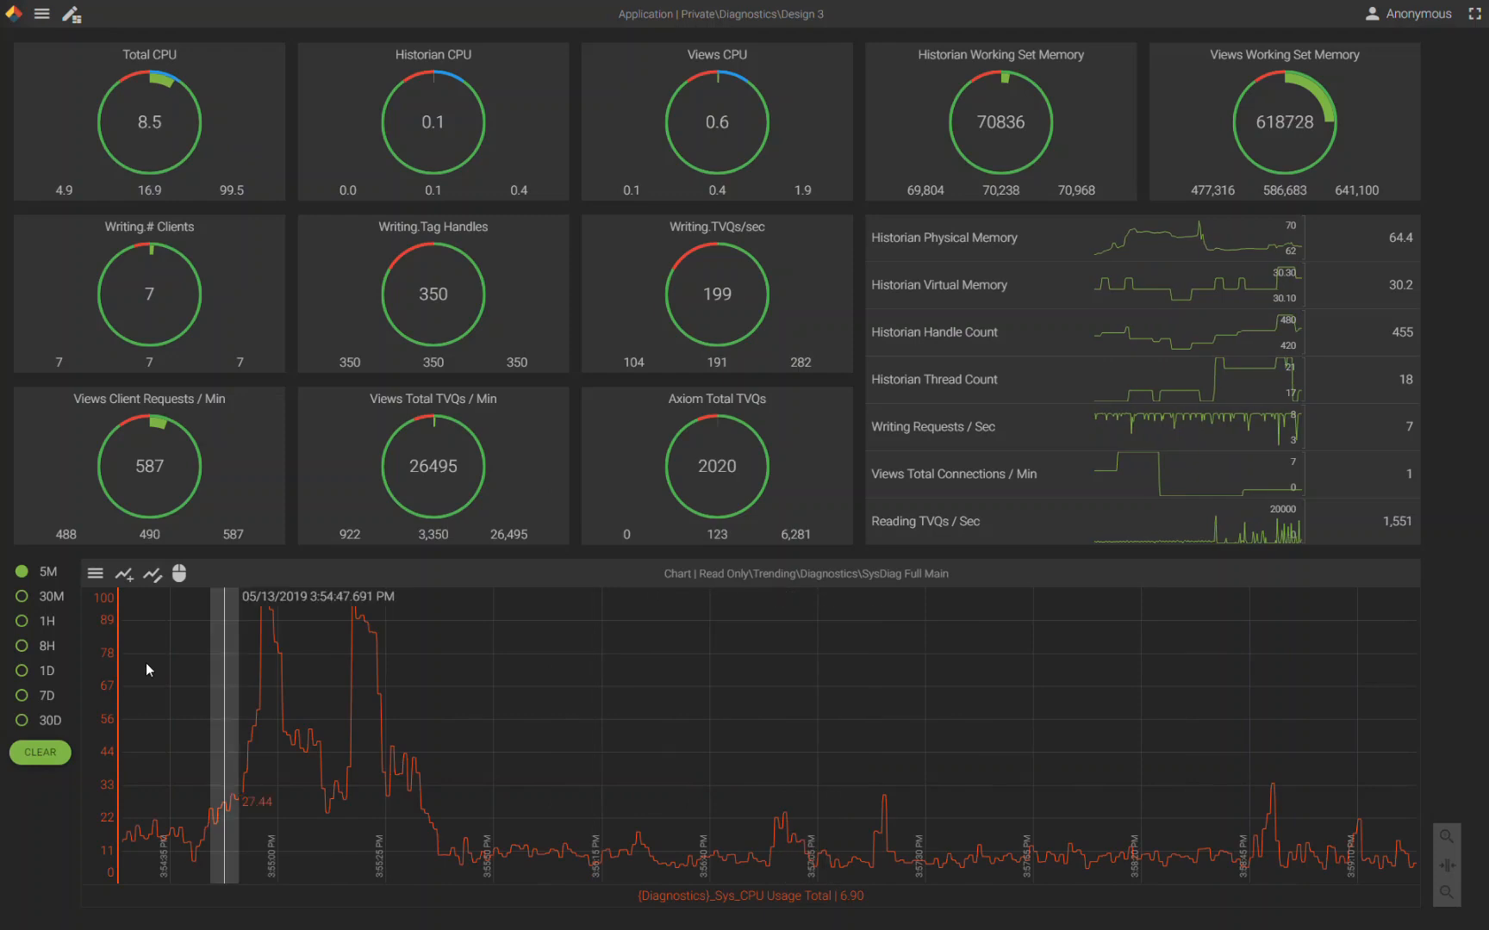
{"action": "left_click", "coordinate": [21, 601]}
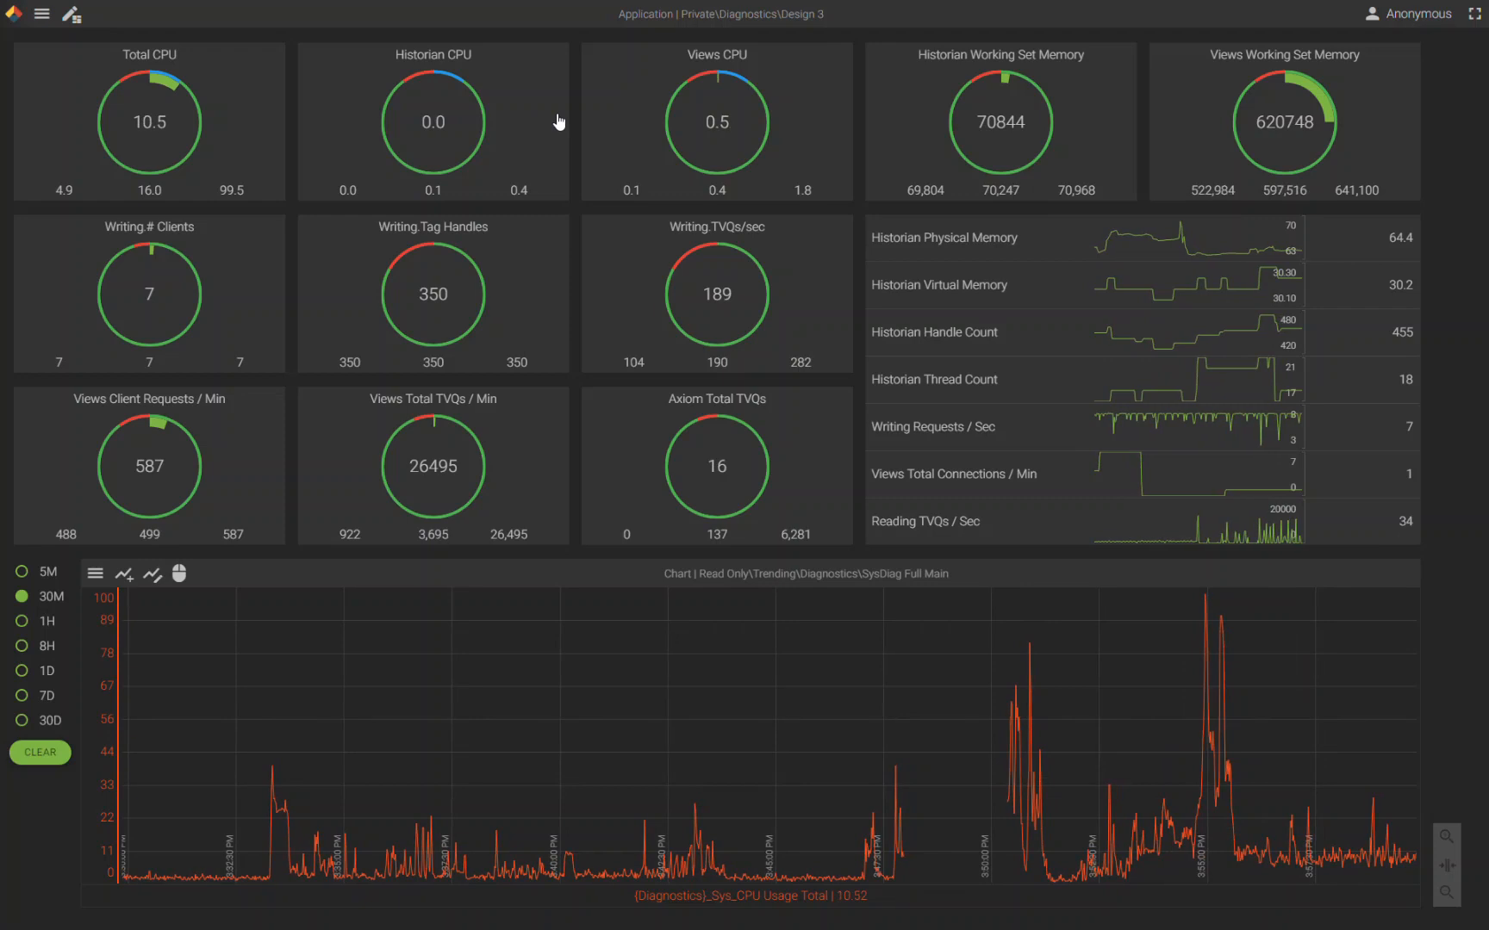
- Add the Historian Working Set Memory trend from its gauge and set the chart's time span to 8 hours
{"action": "left_click", "coordinate": [1090, 110]}
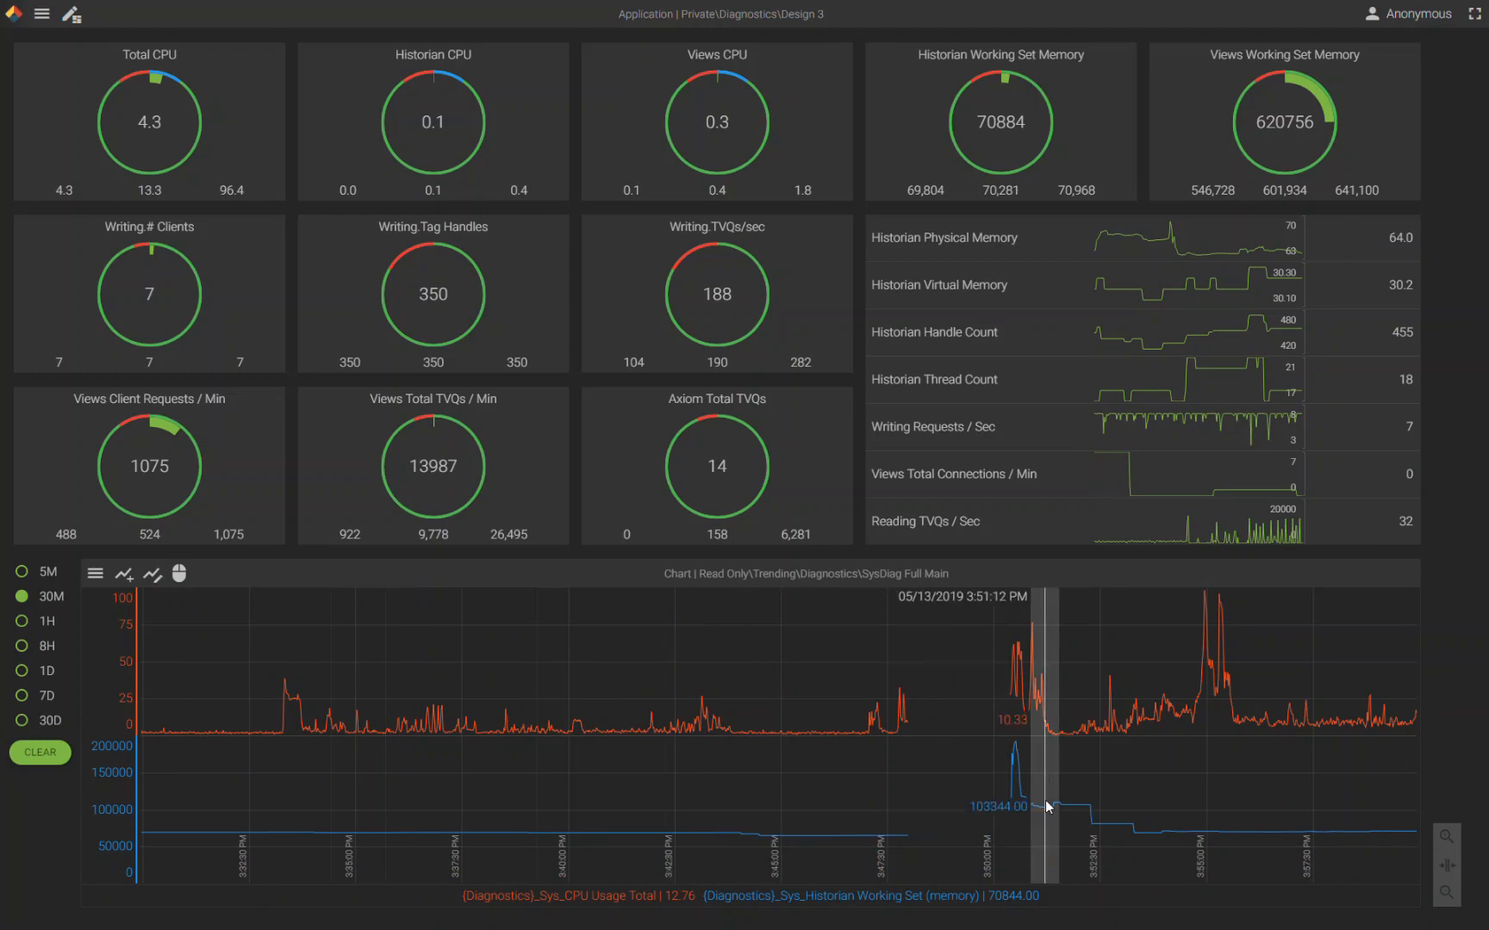
{"action": "left_click", "coordinate": [22, 648]}
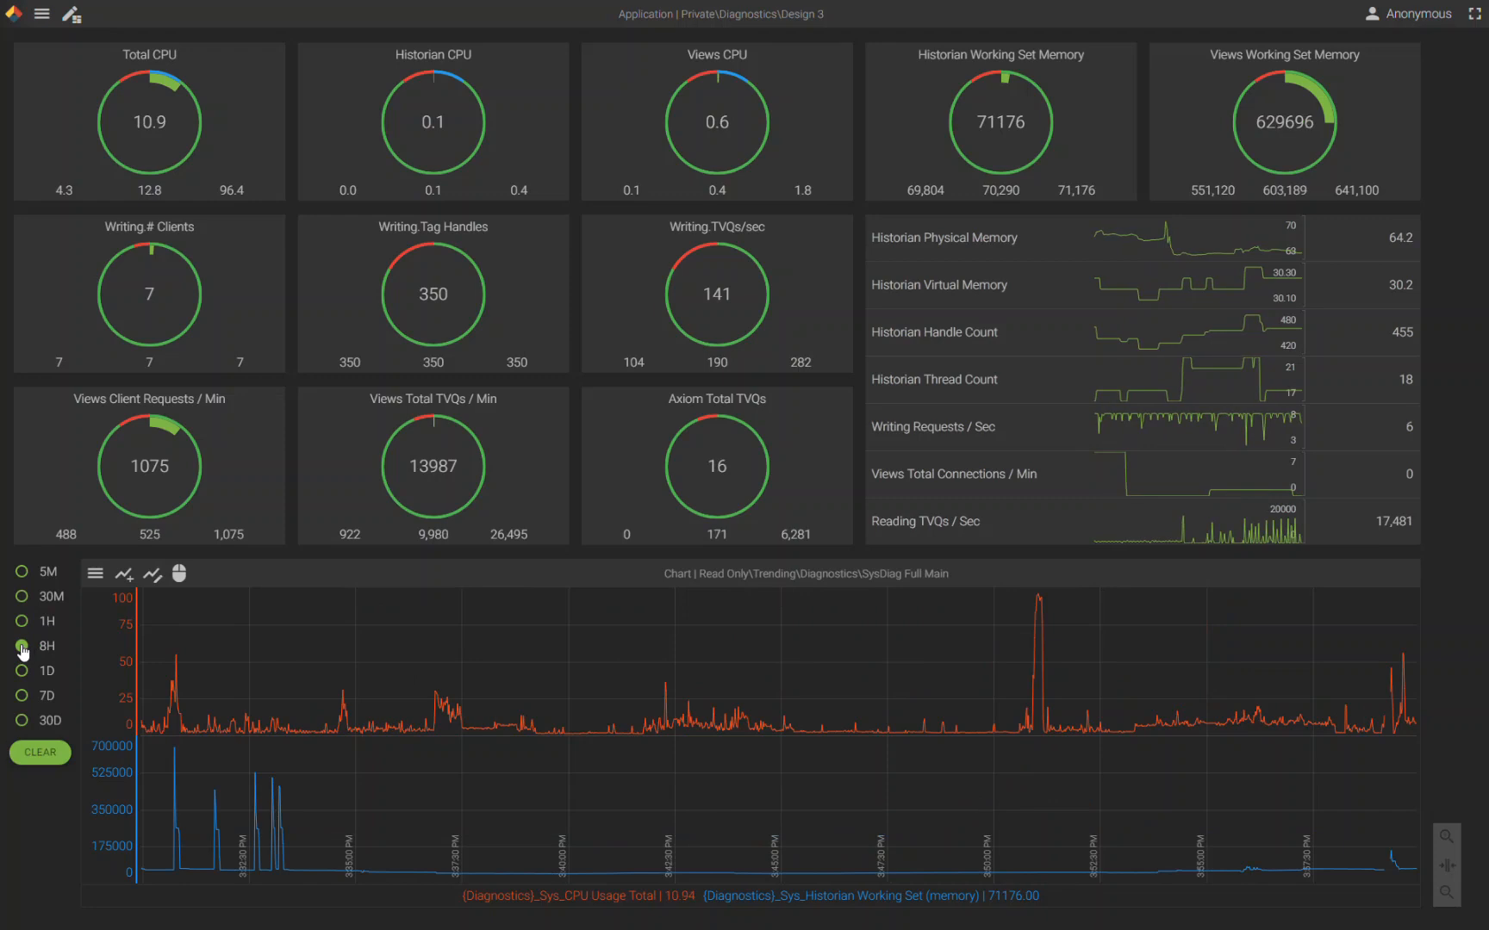
- Open the Design 4 application from the Private Diagnostics folder
{"action": "left_click", "coordinate": [45, 21]}
{"action": "left_click", "coordinate": [58, 43]}
{"action": "left_click", "coordinate": [699, 497]}
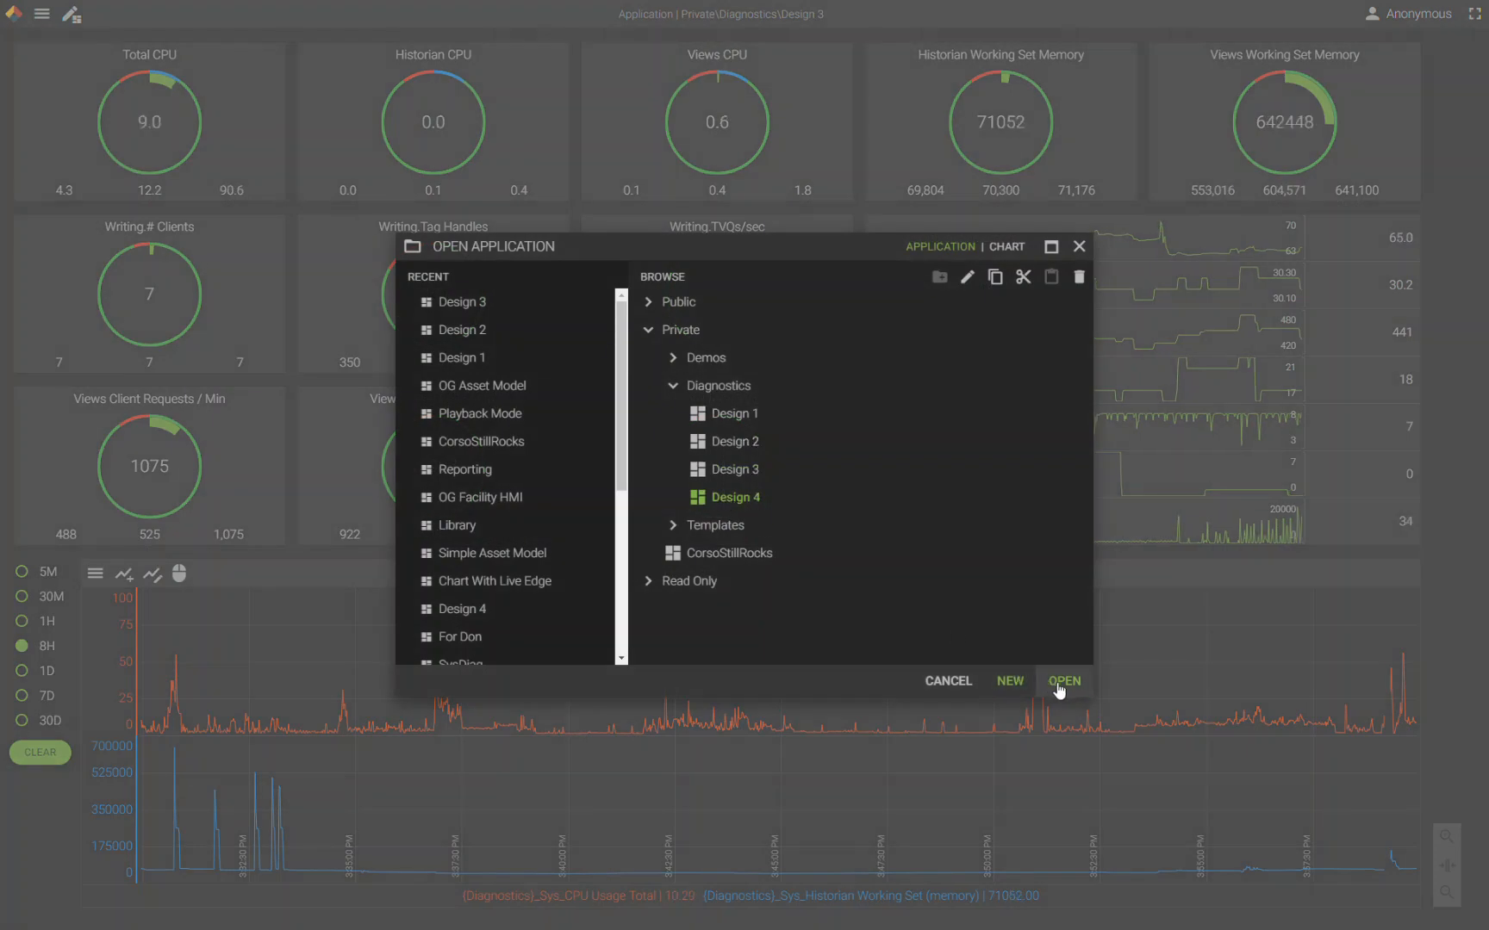
{"action": "left_click", "coordinate": [1060, 682]}
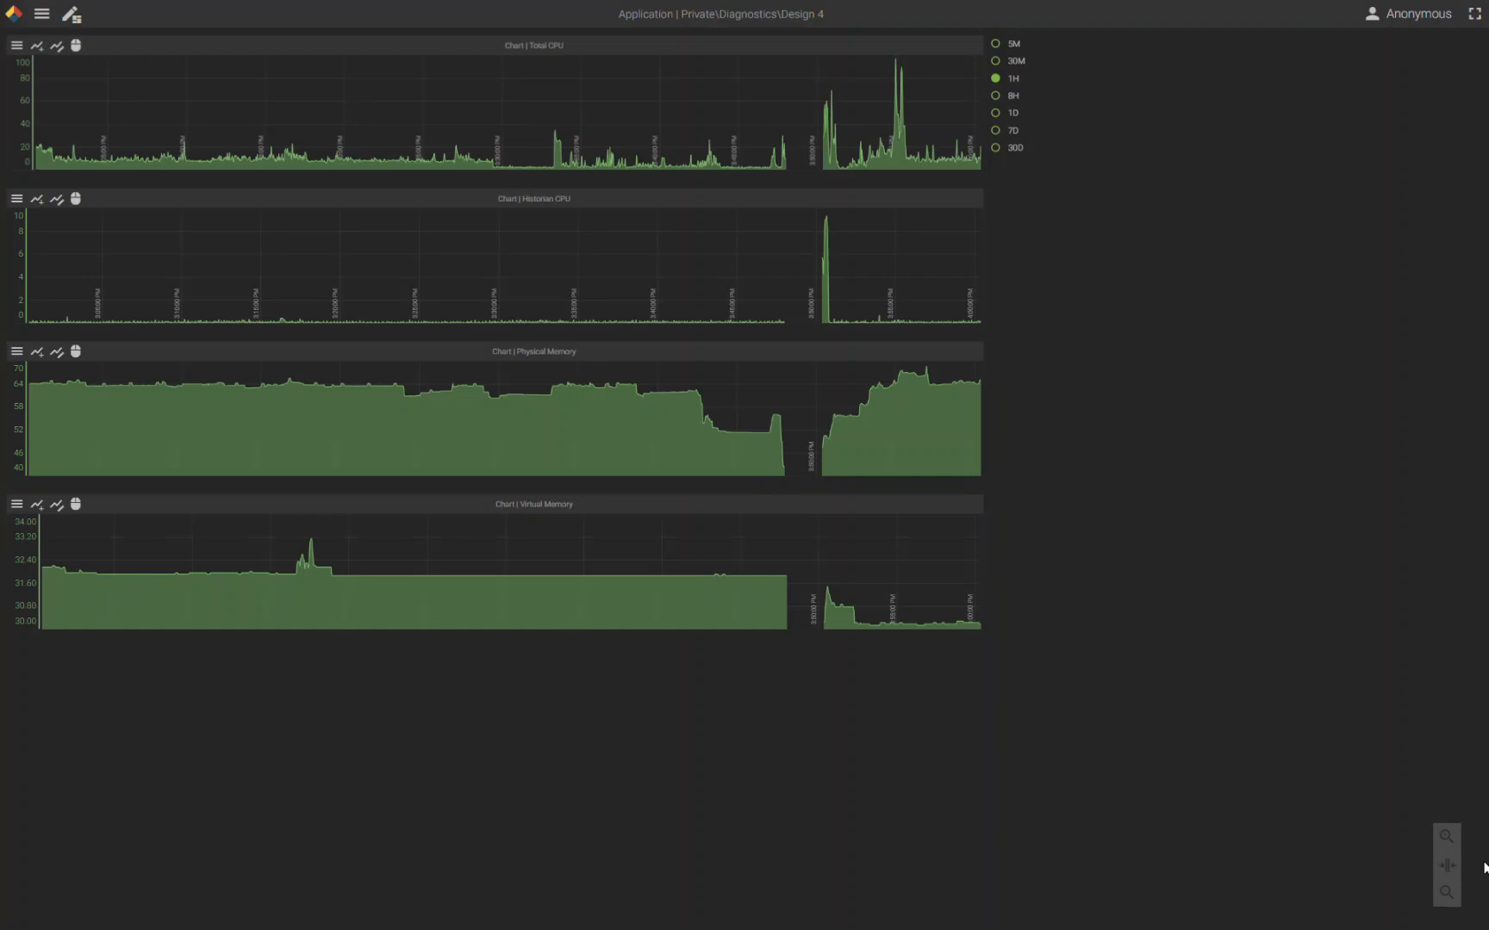
- Compare the Design 4 charts over time spans of 5 minutes, 1 hour and 7 days
{"action": "left_click", "coordinate": [1442, 867]}
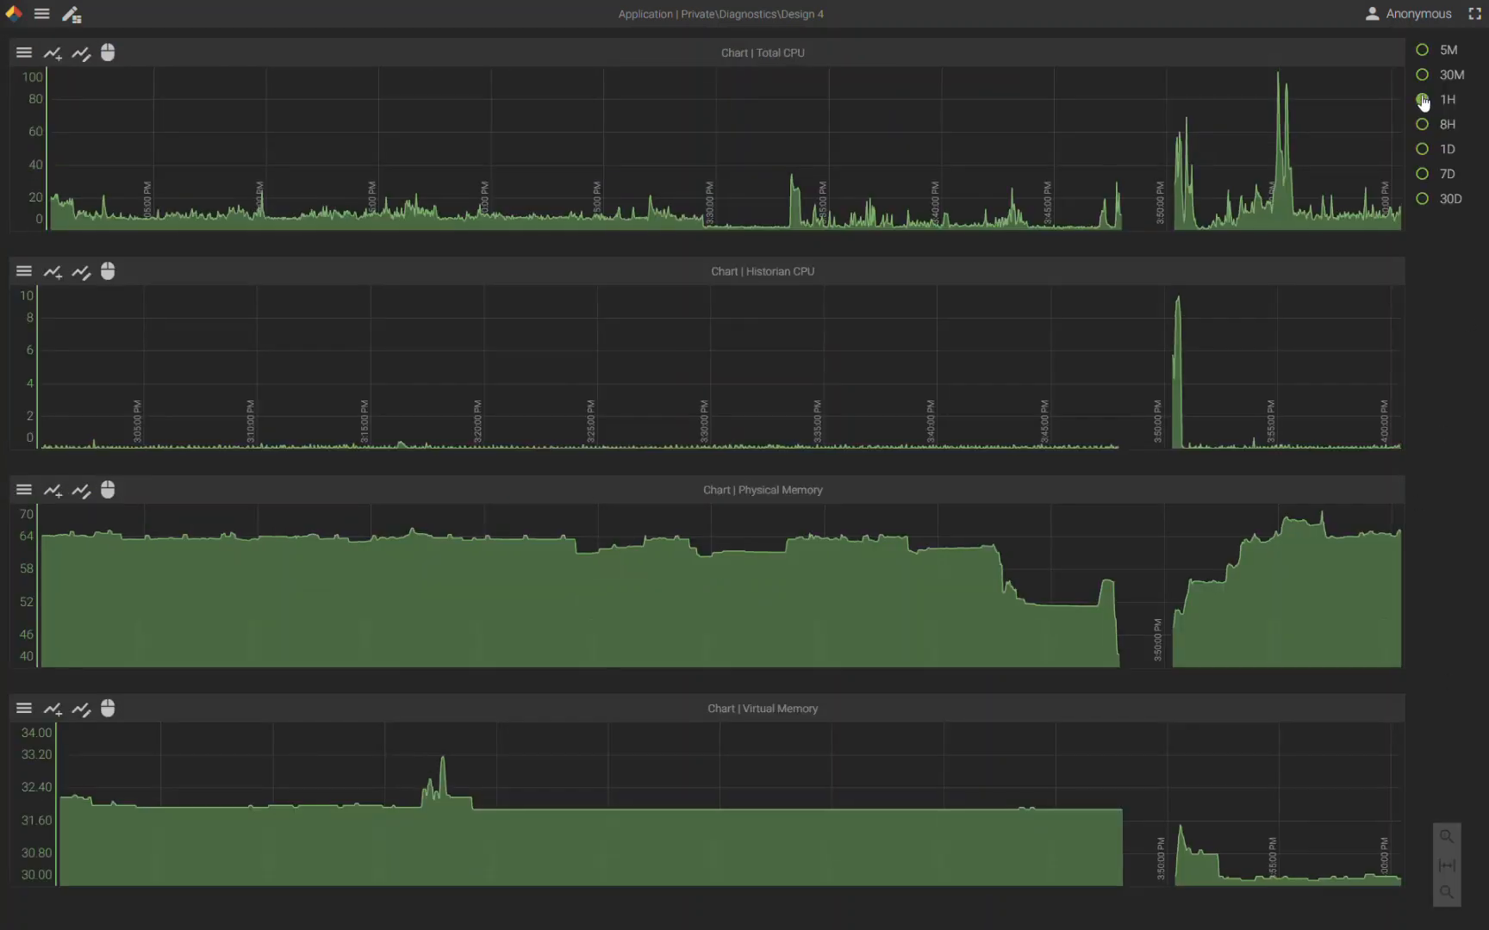
{"action": "left_click", "coordinate": [1422, 50]}
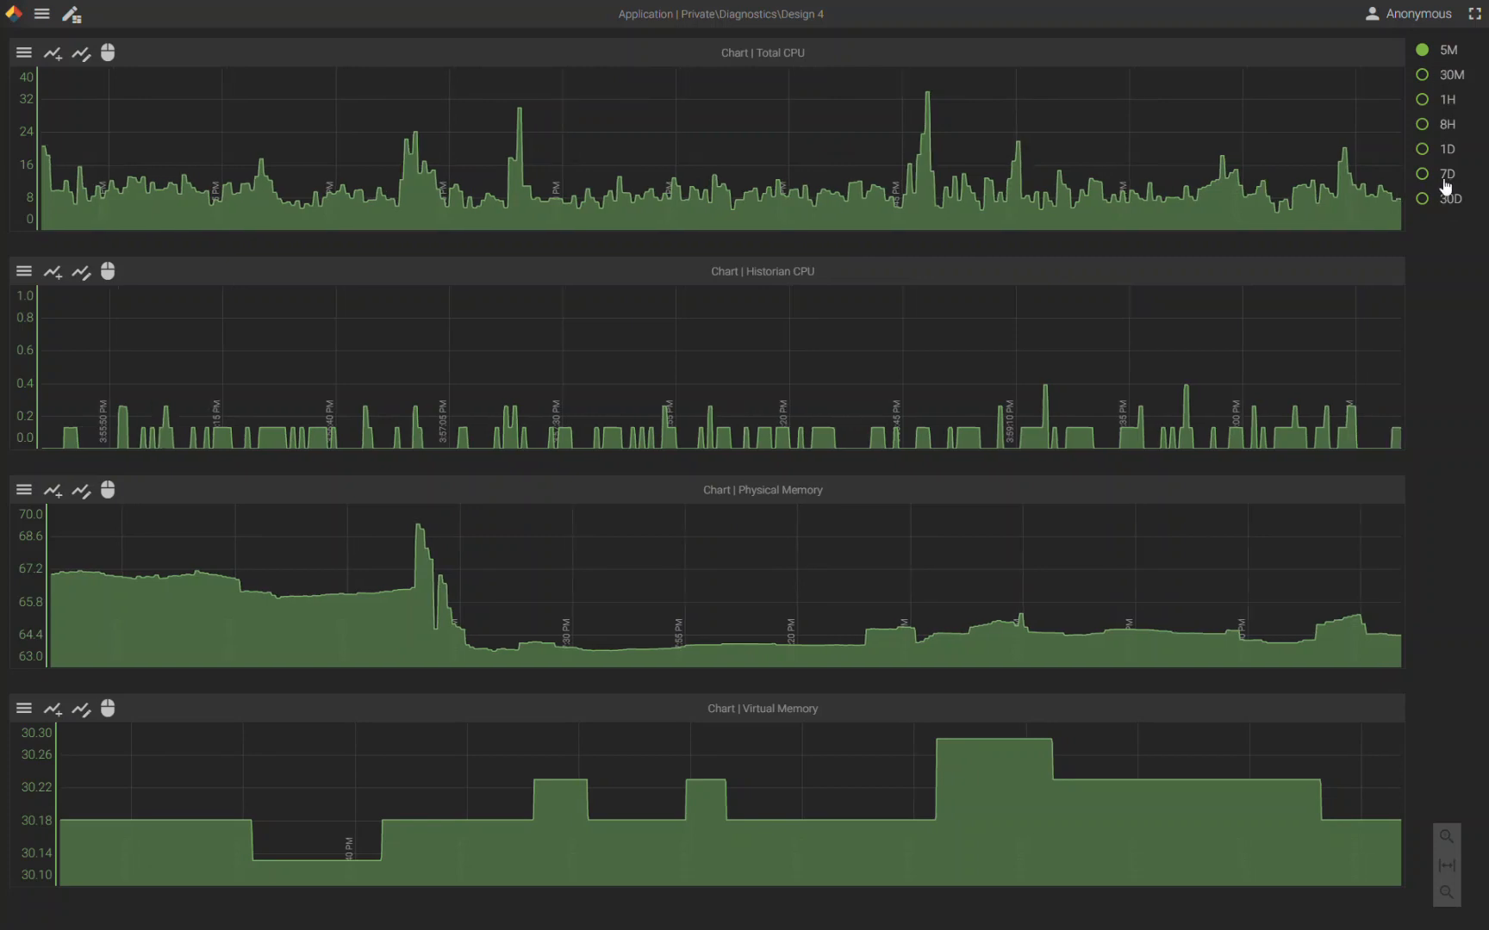
{"action": "left_click", "coordinate": [1423, 104]}
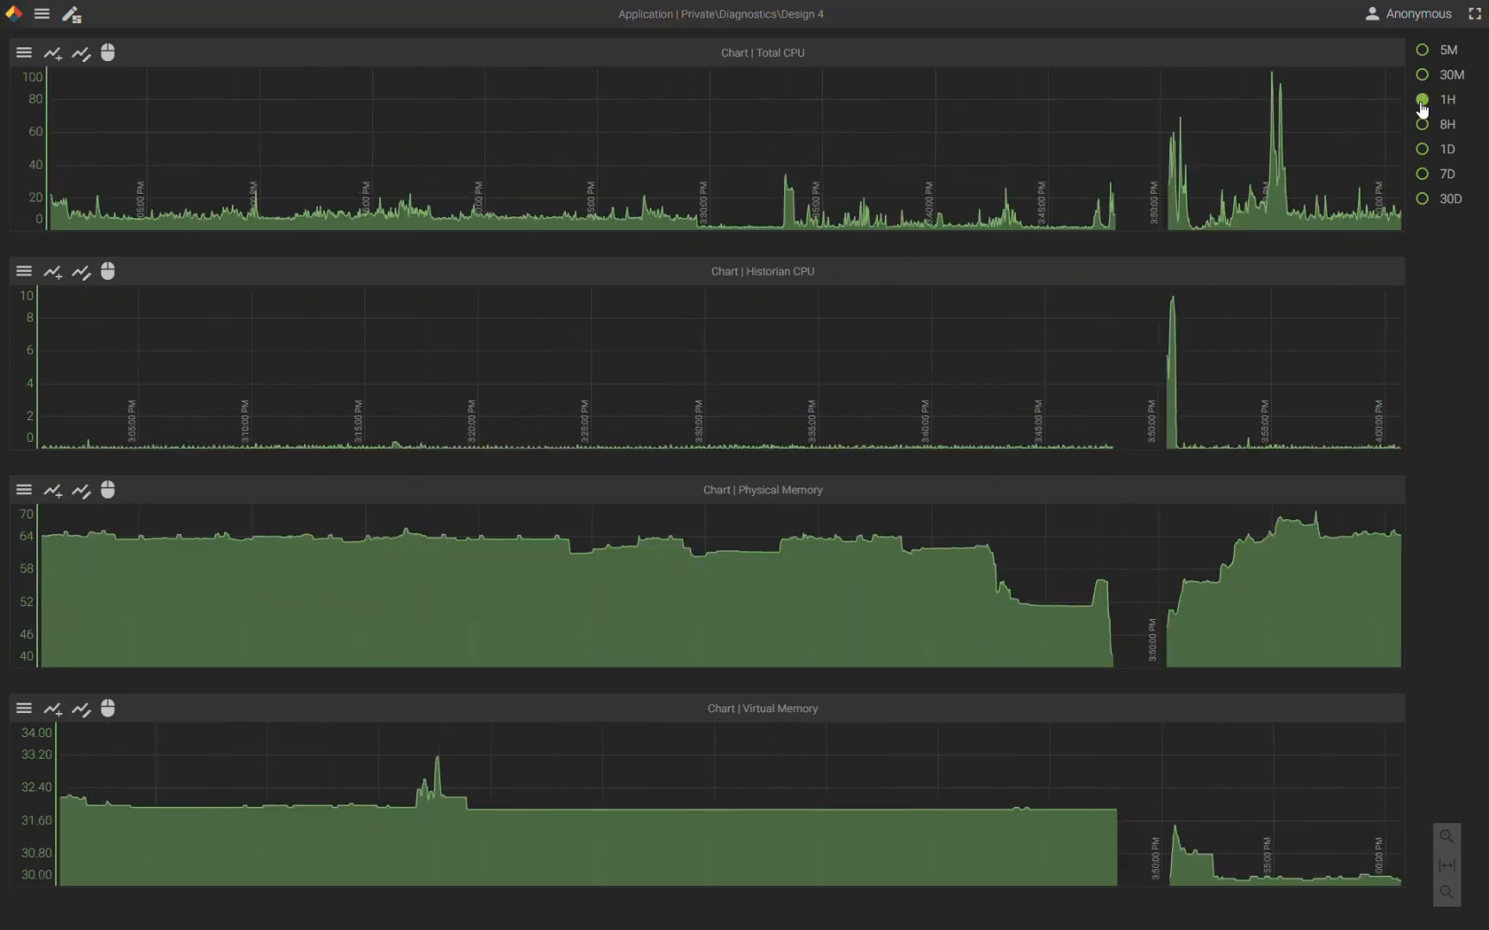
{"action": "left_click", "coordinate": [1420, 176]}
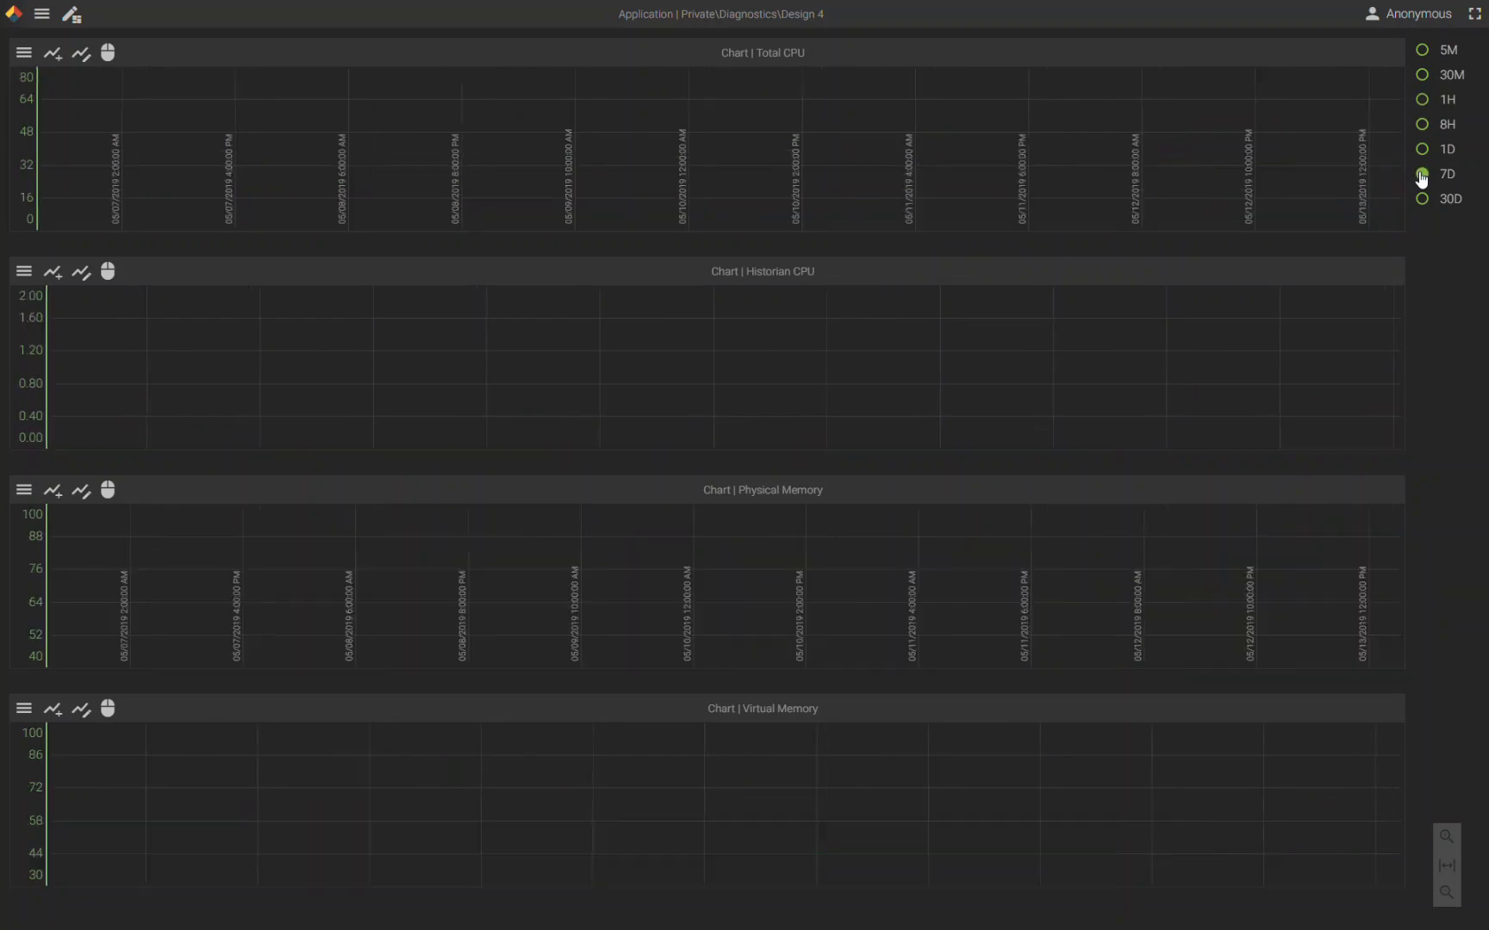